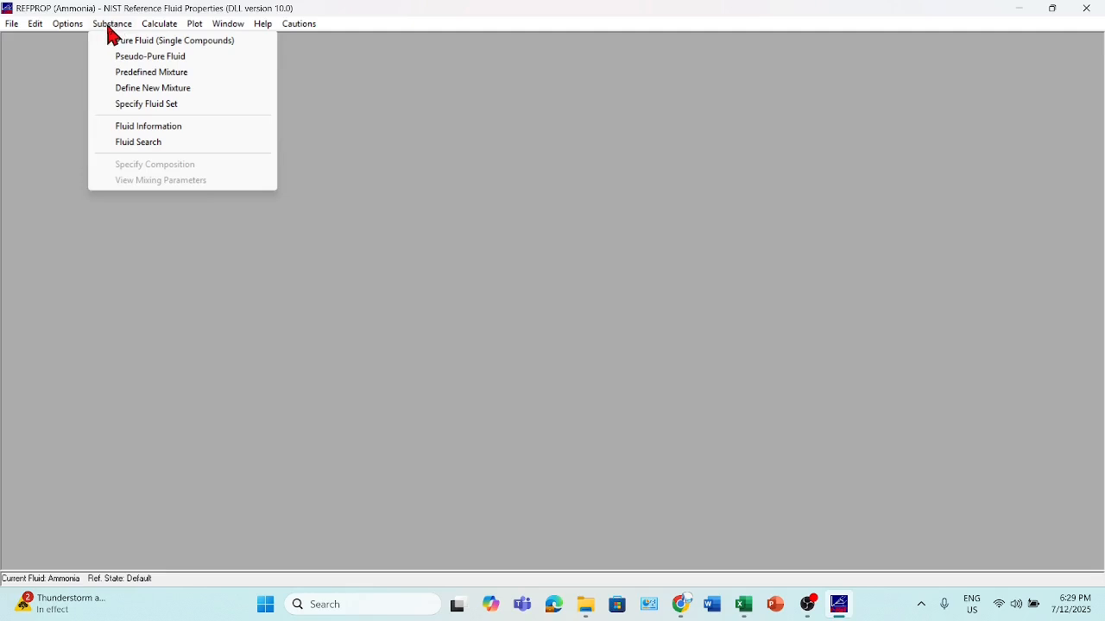
# Choose Ammonia from the list of pure fluids as the working substance
pyautogui.moveTo(153, 32)
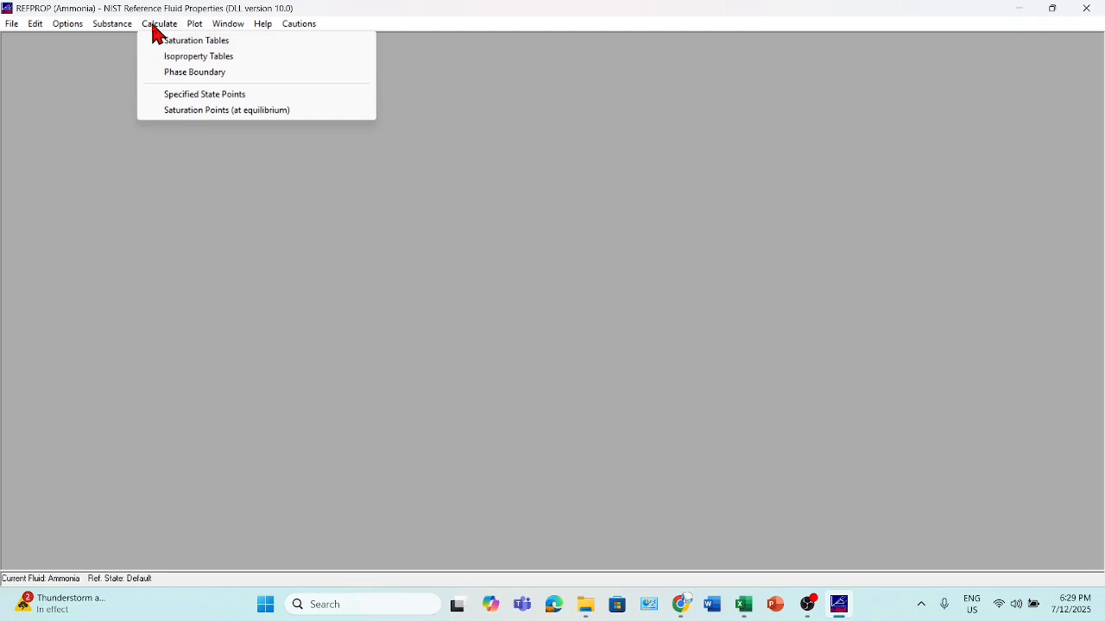
pyautogui.click(154, 26)
pyautogui.click(109, 28)
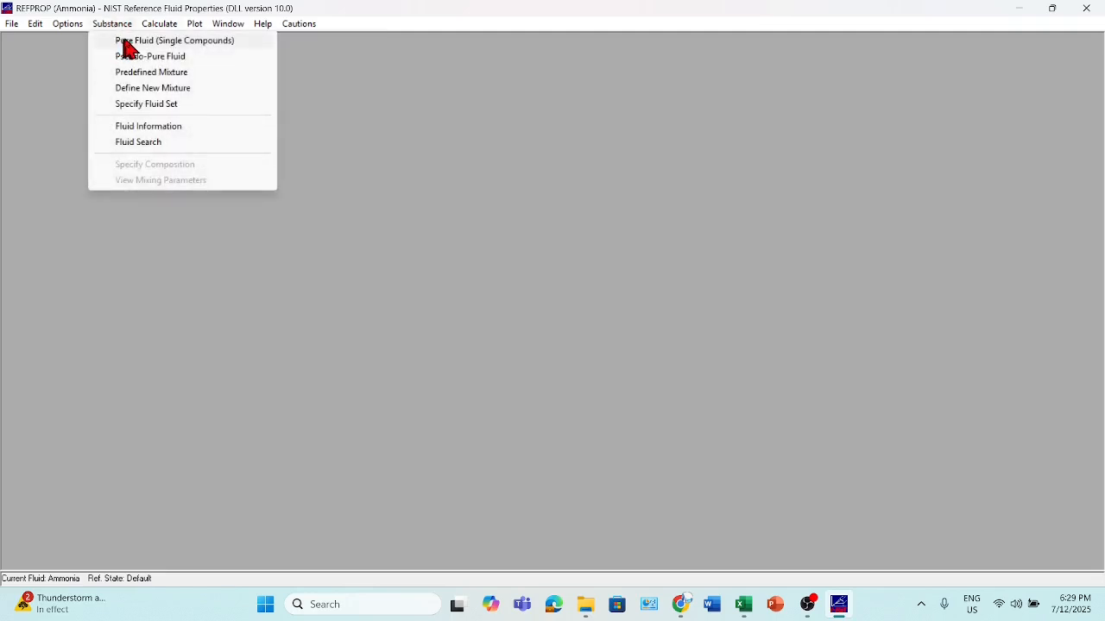
pyautogui.click(128, 43)
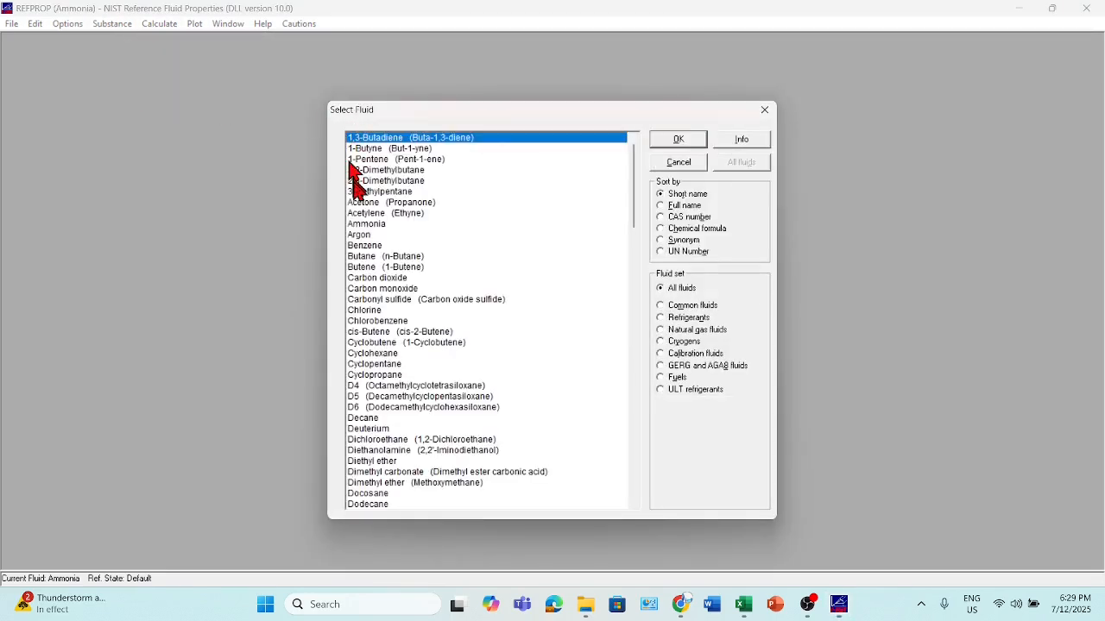
pyautogui.click(369, 204)
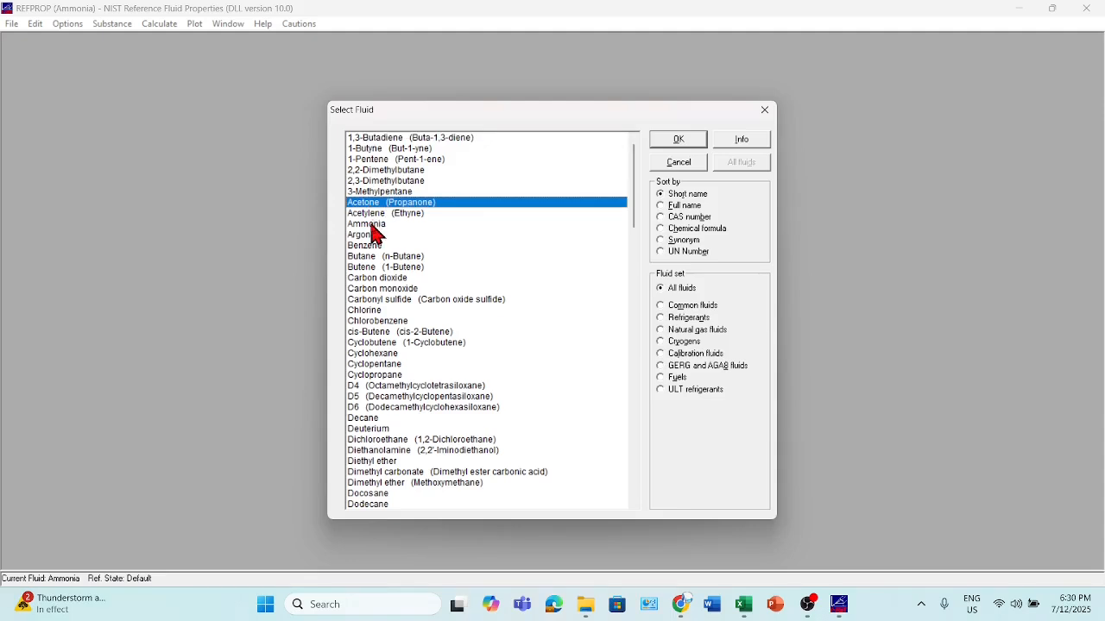
pyautogui.click(372, 226)
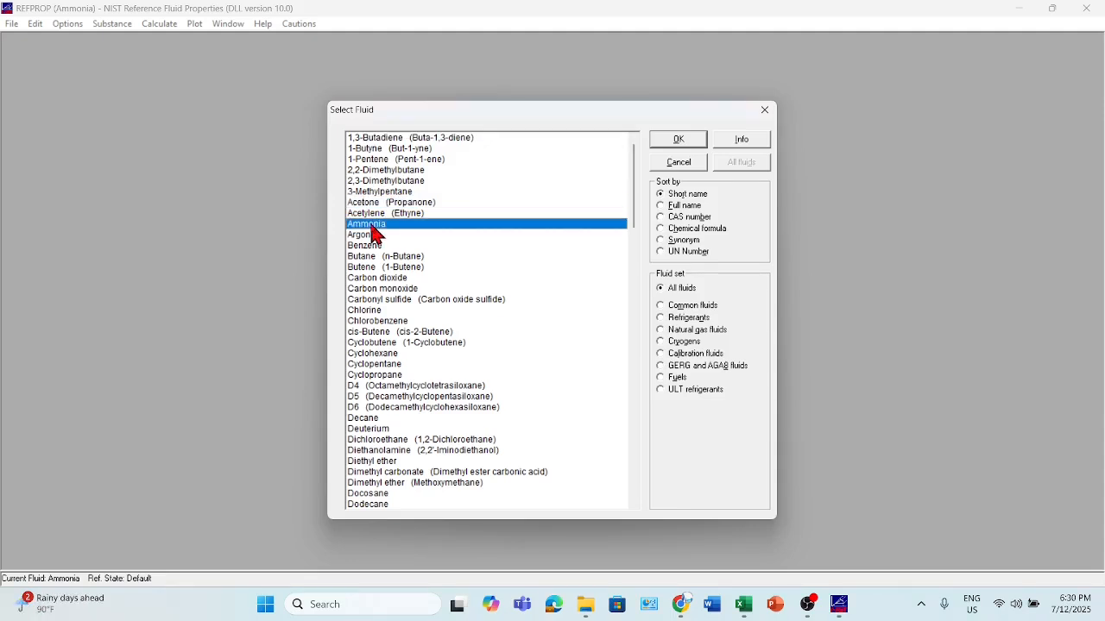
pyautogui.doubleClick(373, 226)
# Specify a saturation table of the vapor-liquid saturation type that varies temperature
pyautogui.click(154, 26)
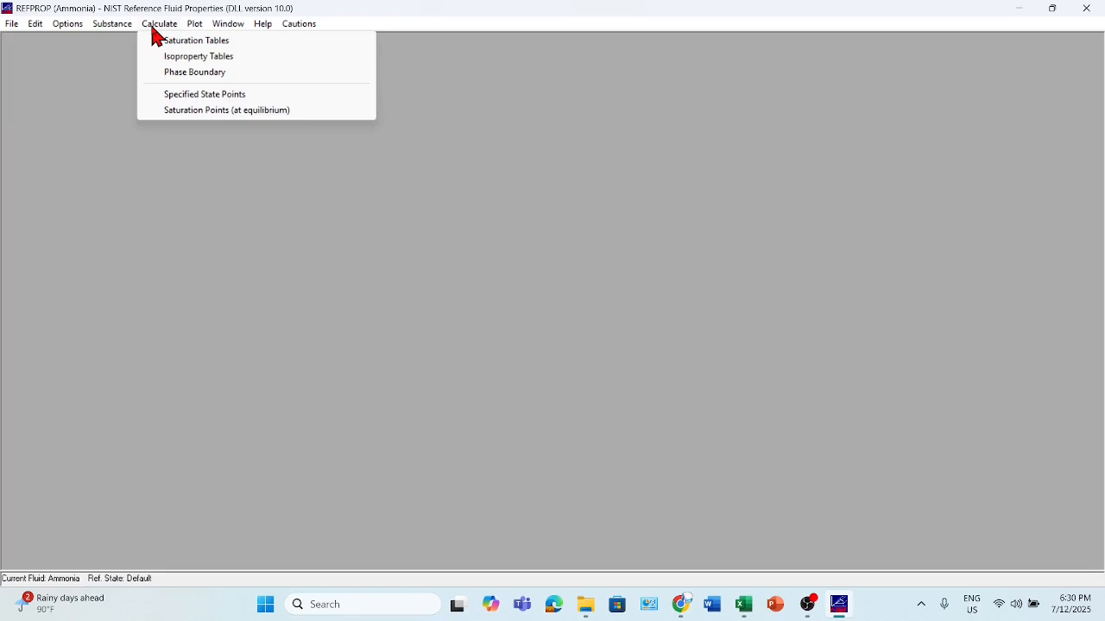
pyautogui.click(226, 45)
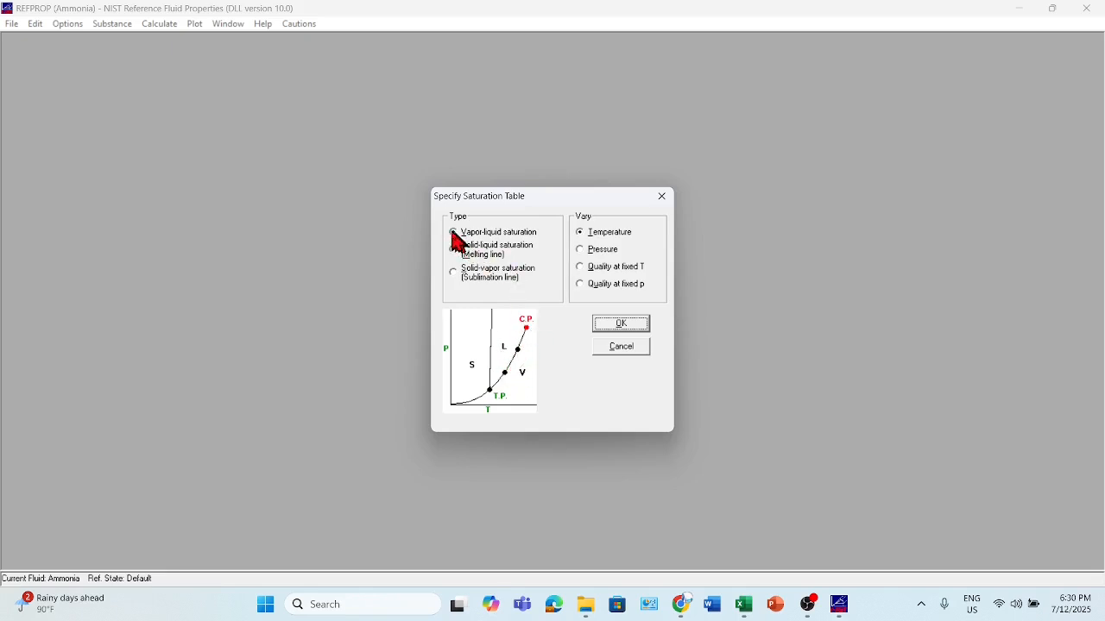
pyautogui.click(457, 254)
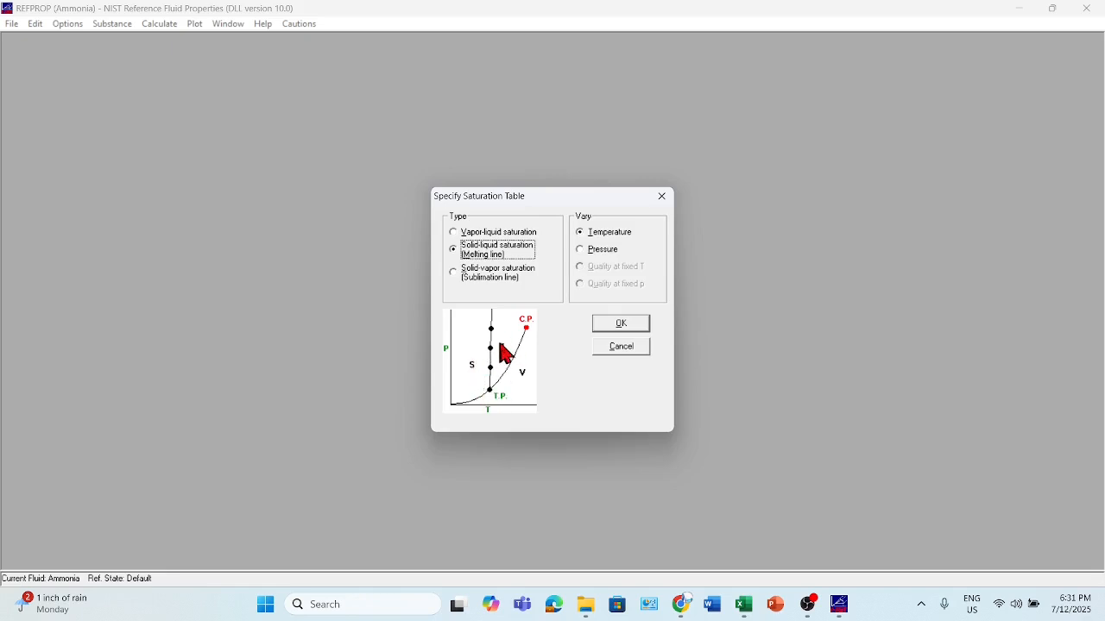
pyautogui.click(453, 273)
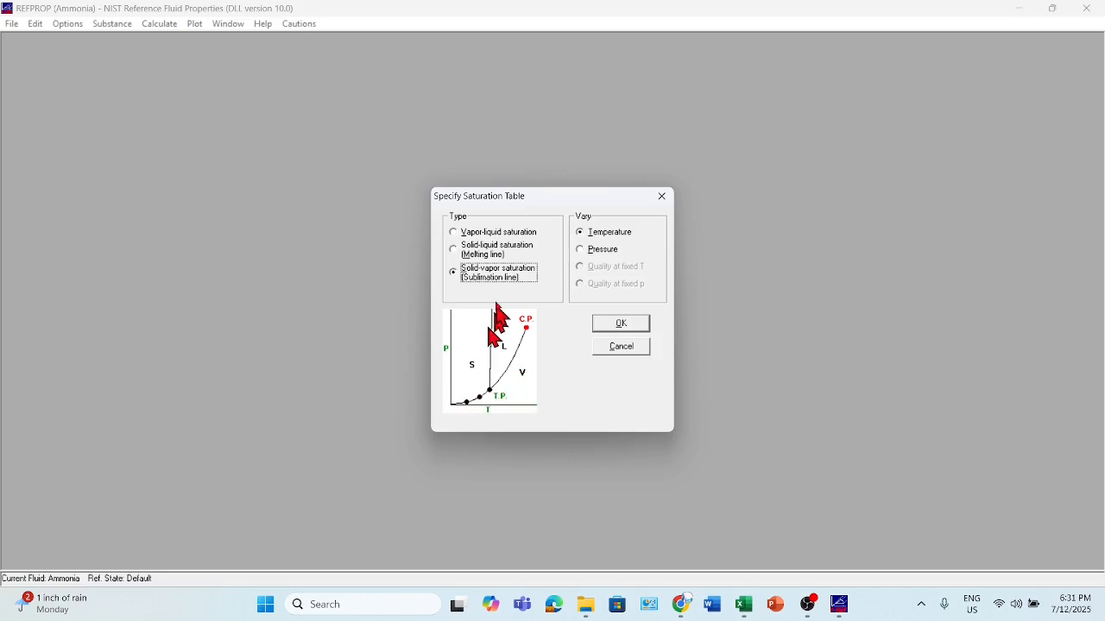
pyautogui.click(454, 233)
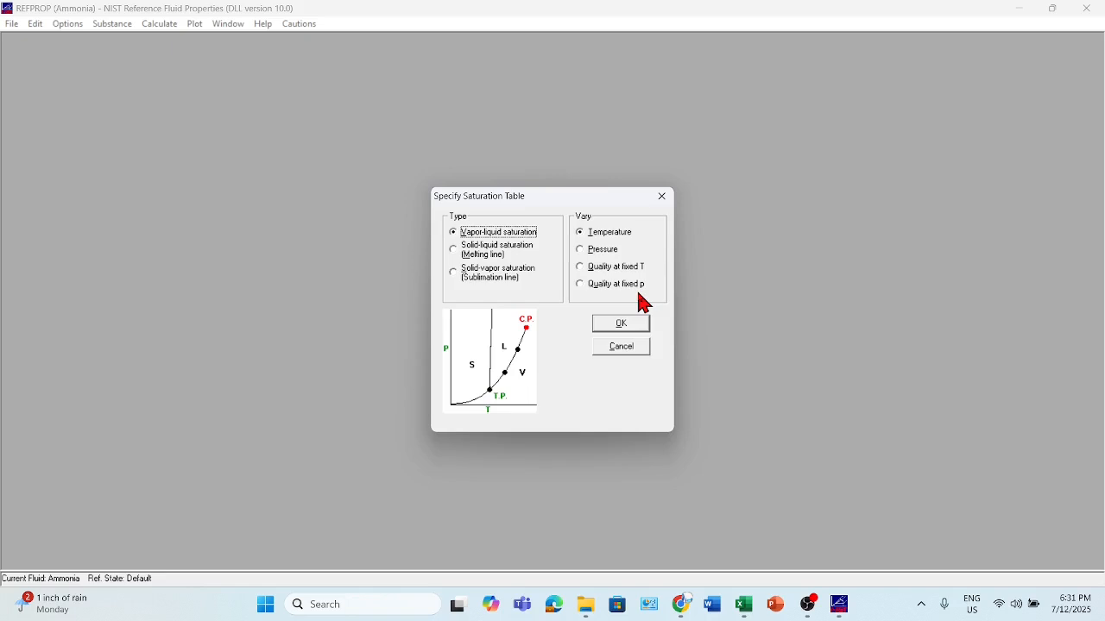
pyautogui.click(580, 233)
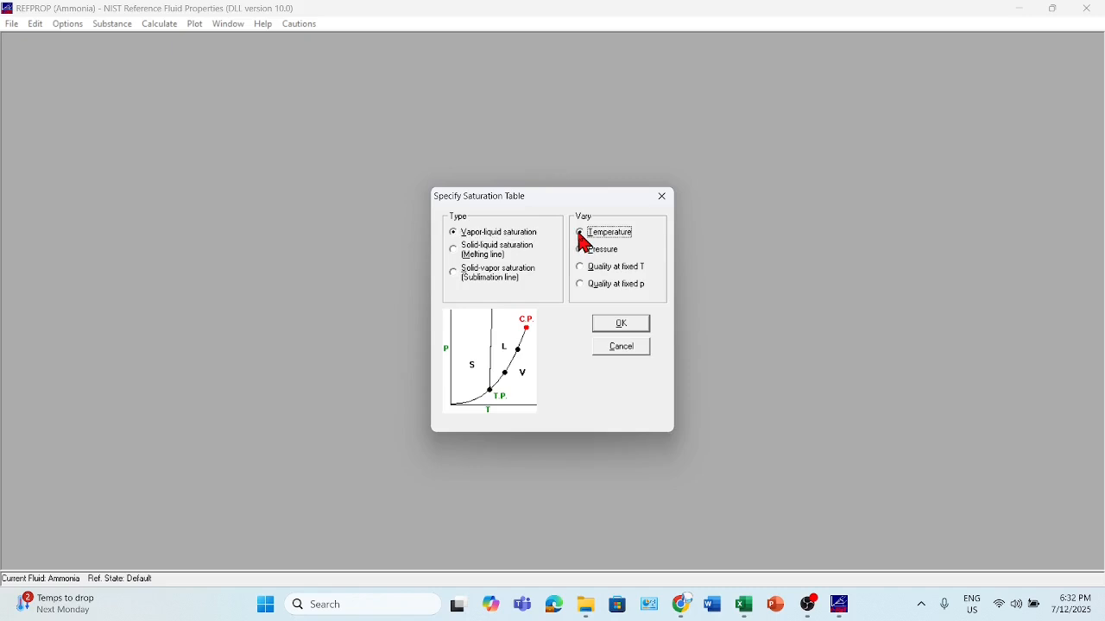
# Generate the saturation table from -70 to 130 °C in 5 °C increments and maximize its window
pyautogui.click(620, 329)
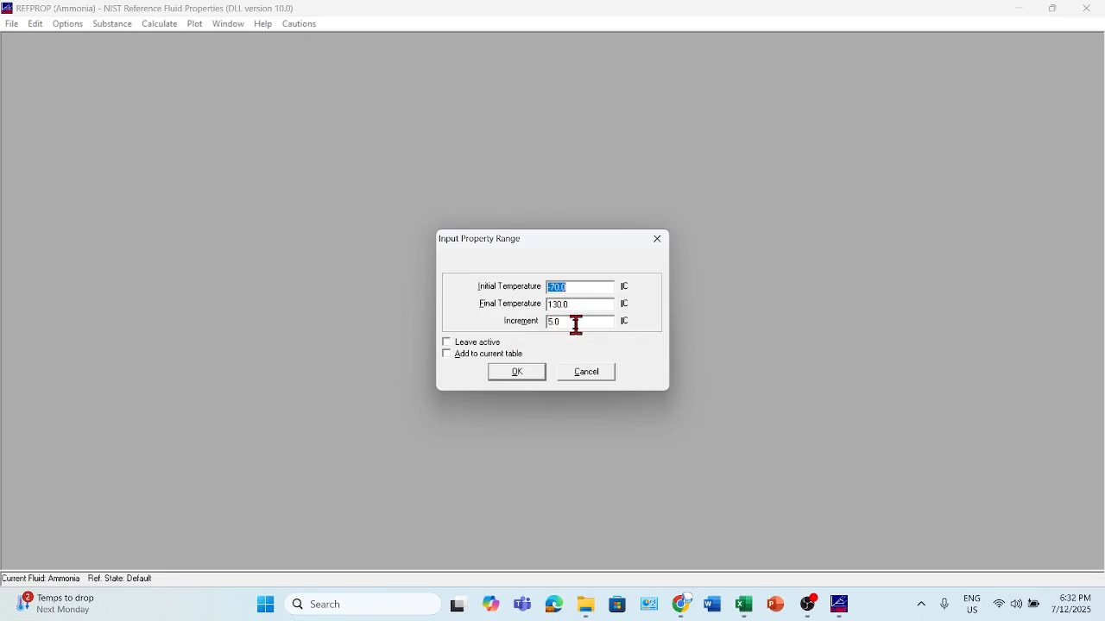
pyautogui.click(517, 375)
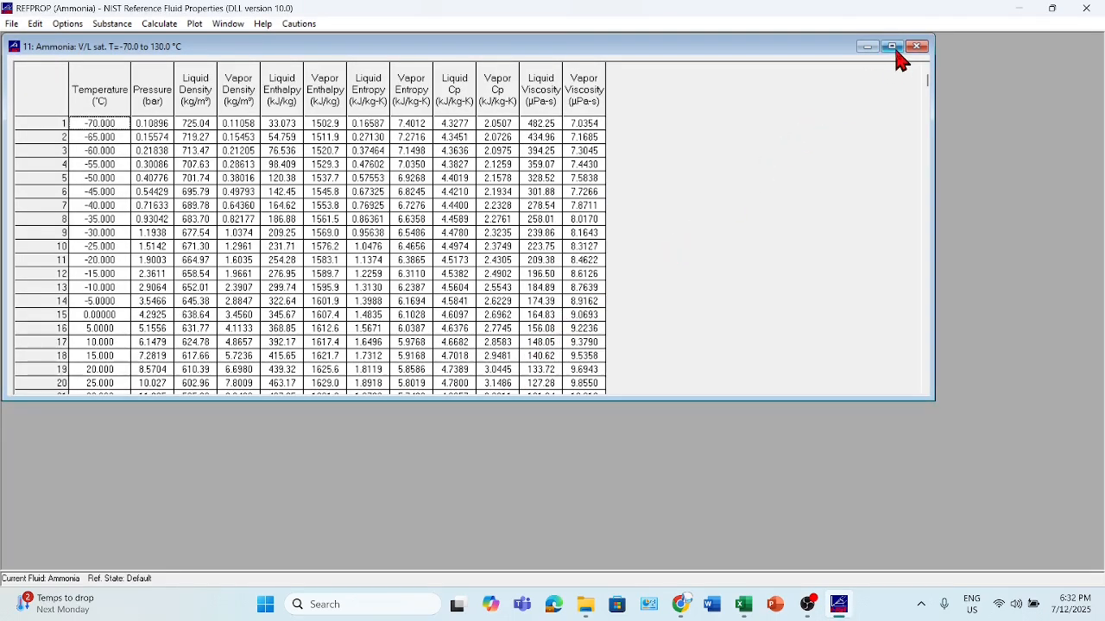
pyautogui.click(892, 46)
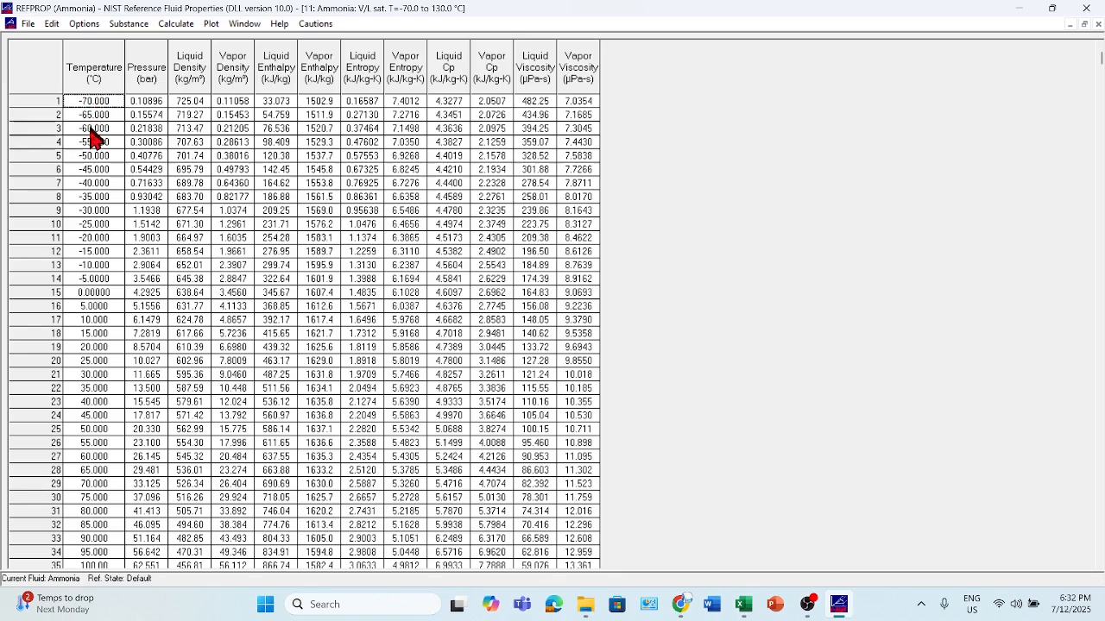
# Select the saturation table's temperature column and examine the rows down to the end of the table
pyautogui.click(95, 69)
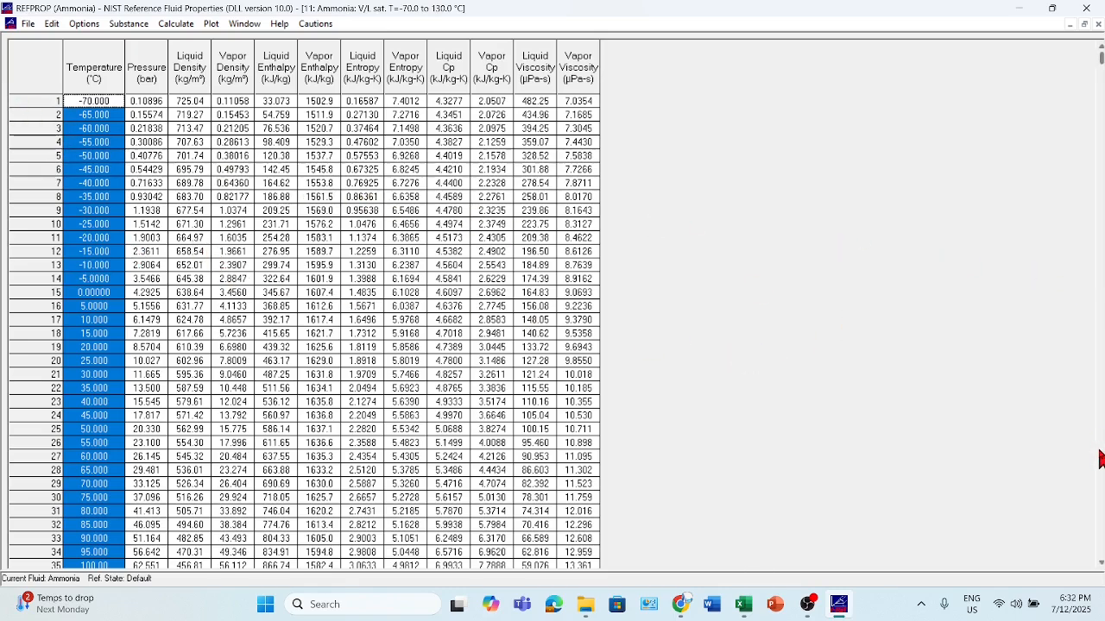
pyautogui.click(1099, 442)
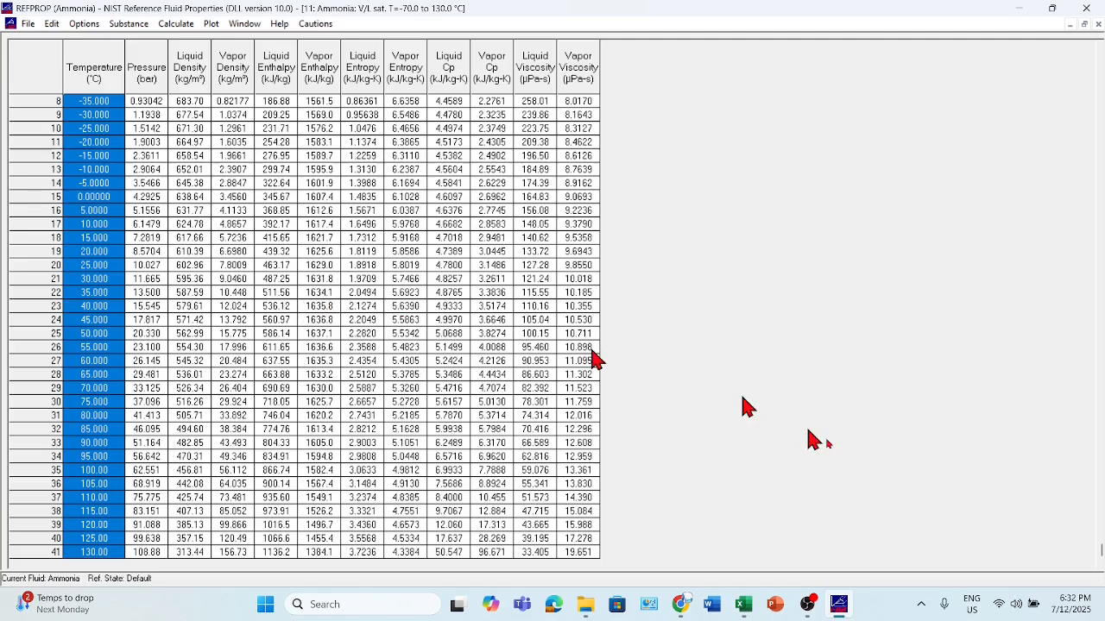
pyautogui.scroll(2, 1102, 517)
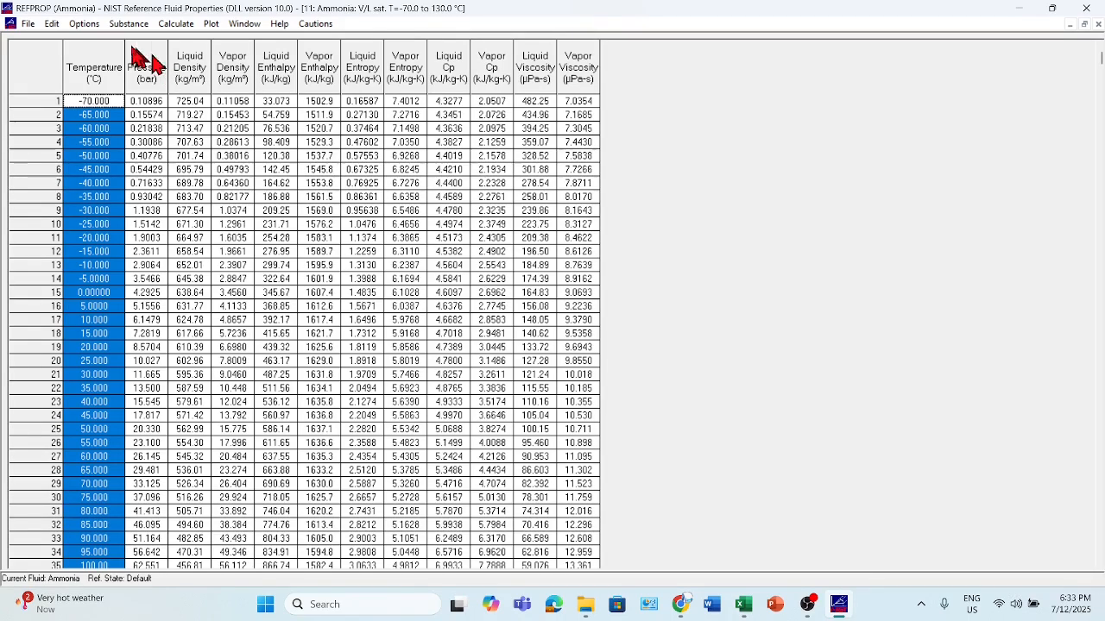
# Copy all of the saturation table's data, switch to Excel and paste it into Sheet4 starting at cell A1
pyautogui.click(52, 24)
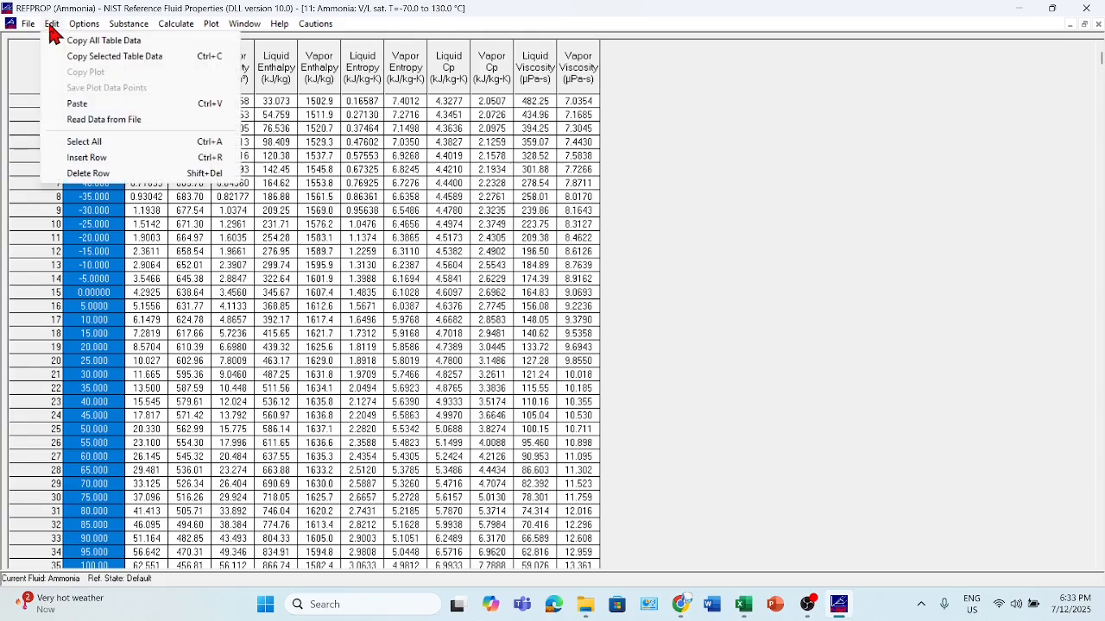
pyautogui.click(112, 44)
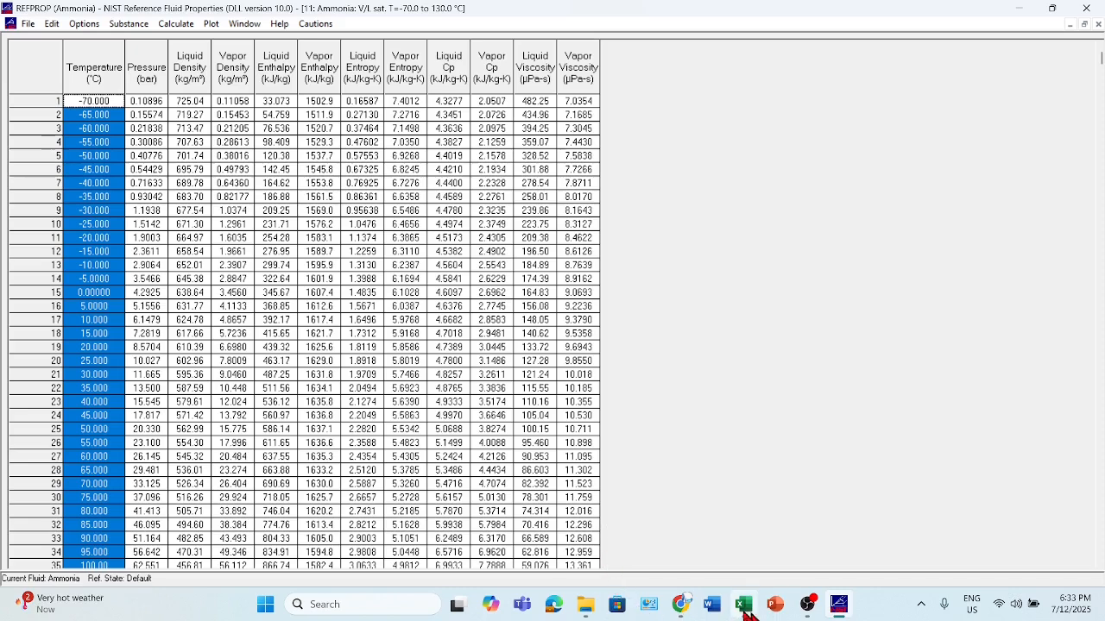
pyautogui.click(748, 518)
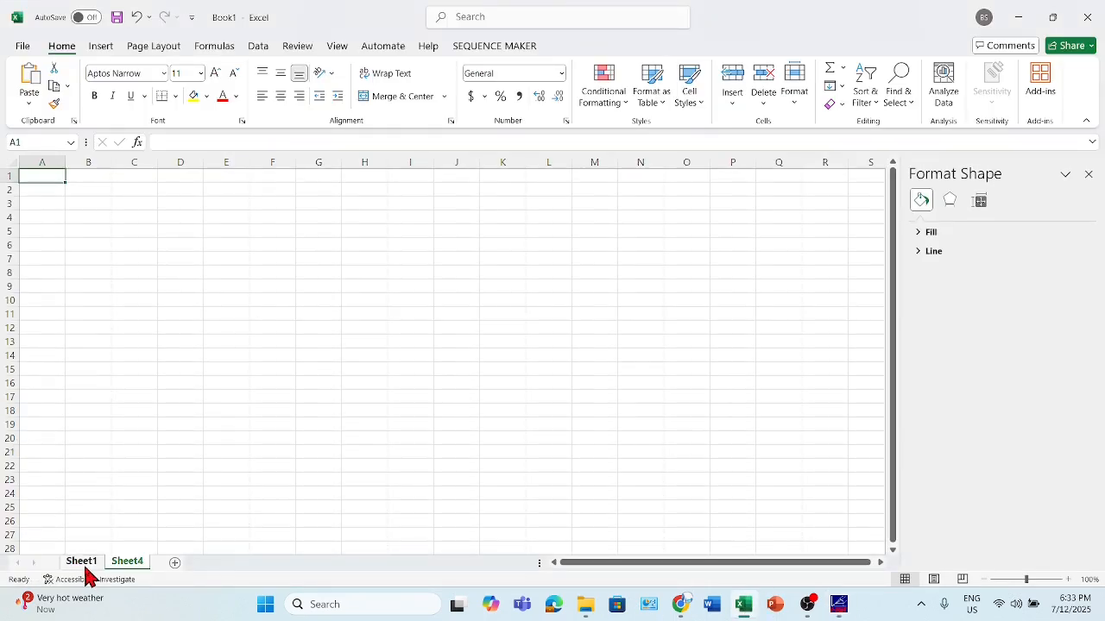
pyautogui.rightClick(33, 177)
pyautogui.click(69, 230)
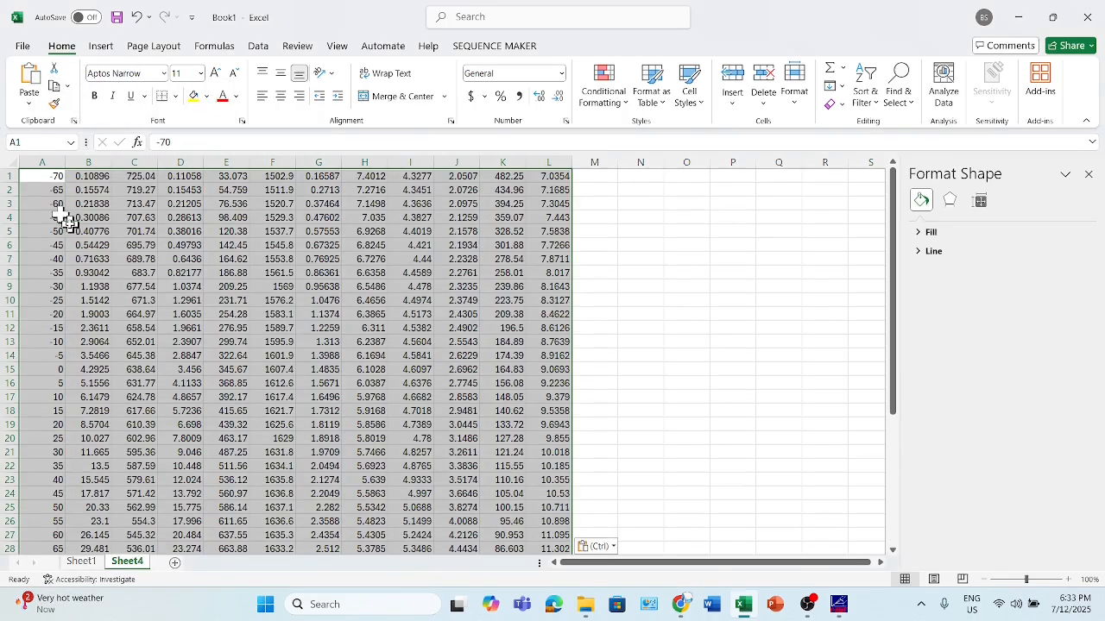
pyautogui.scroll(-9, 184, 297)
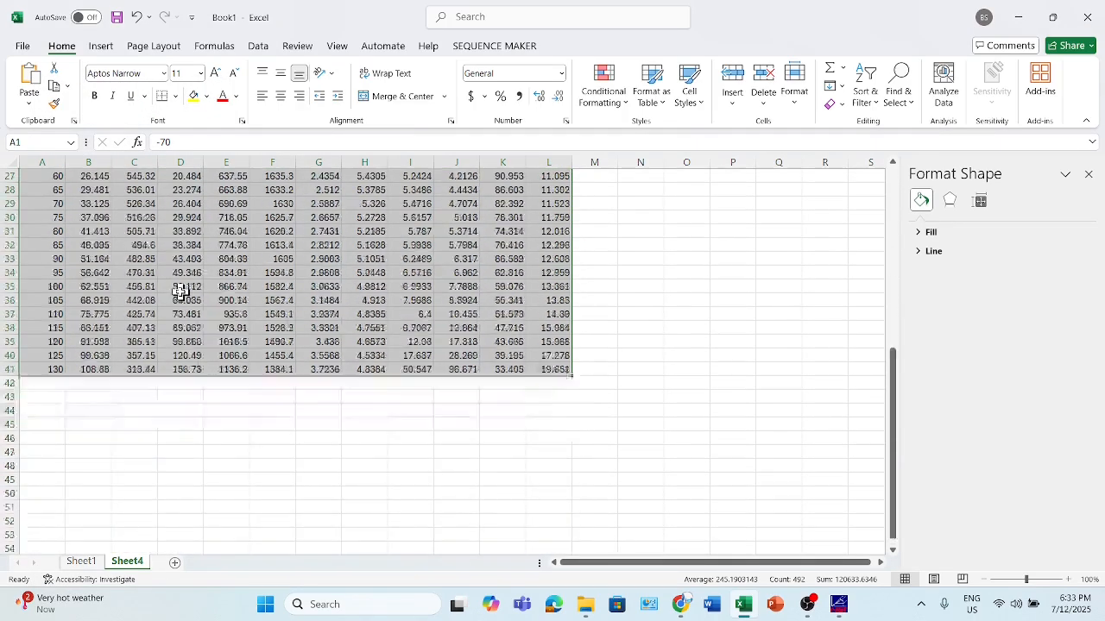
pyautogui.scroll(7, 180, 292)
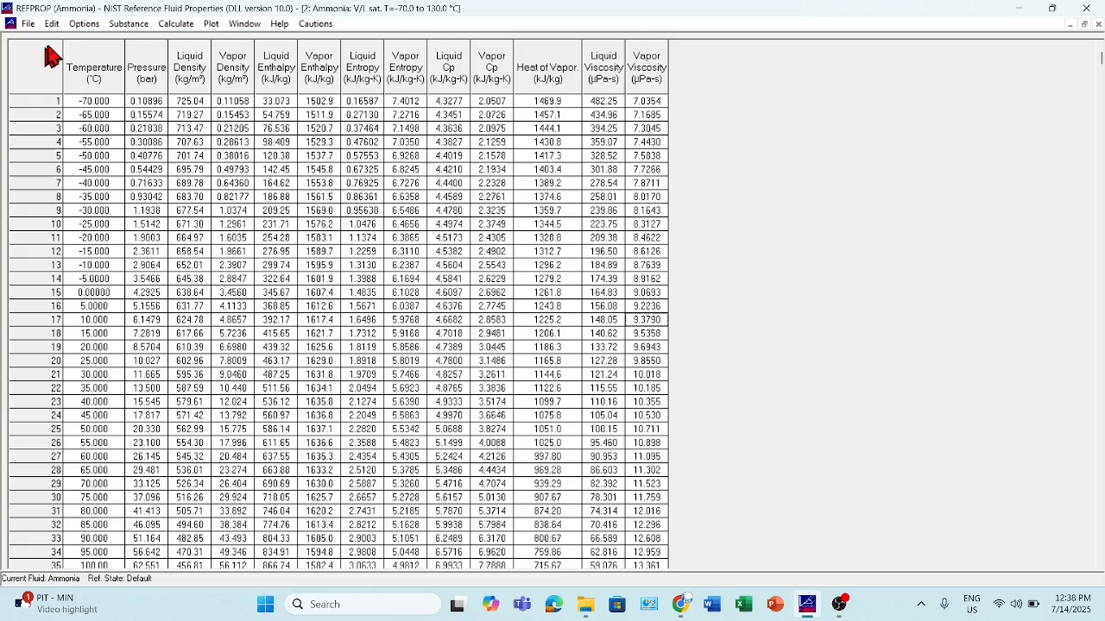
# Save the ammonia saturation table with column headings to the Desktop as a text file named Ammonia
pyautogui.click(29, 26)
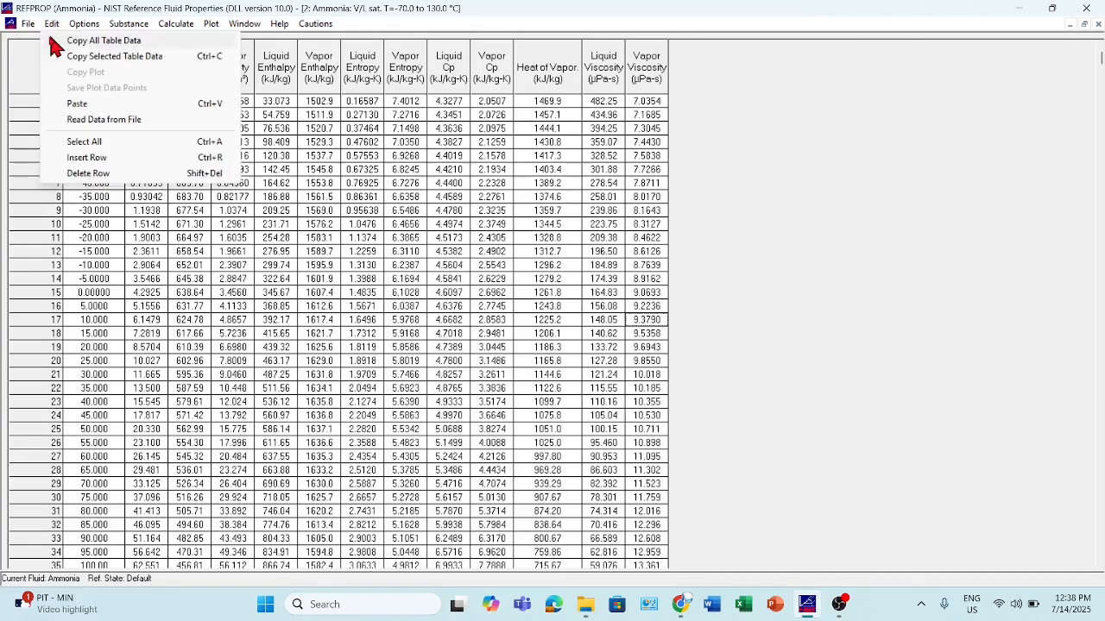
pyautogui.click(51, 88)
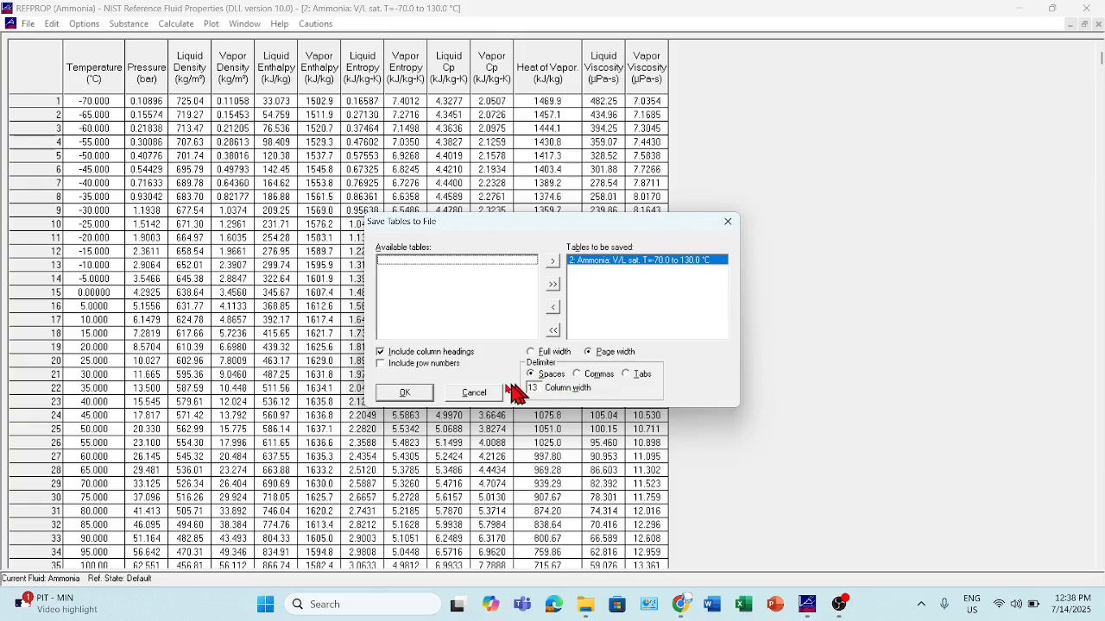
pyautogui.click(404, 392)
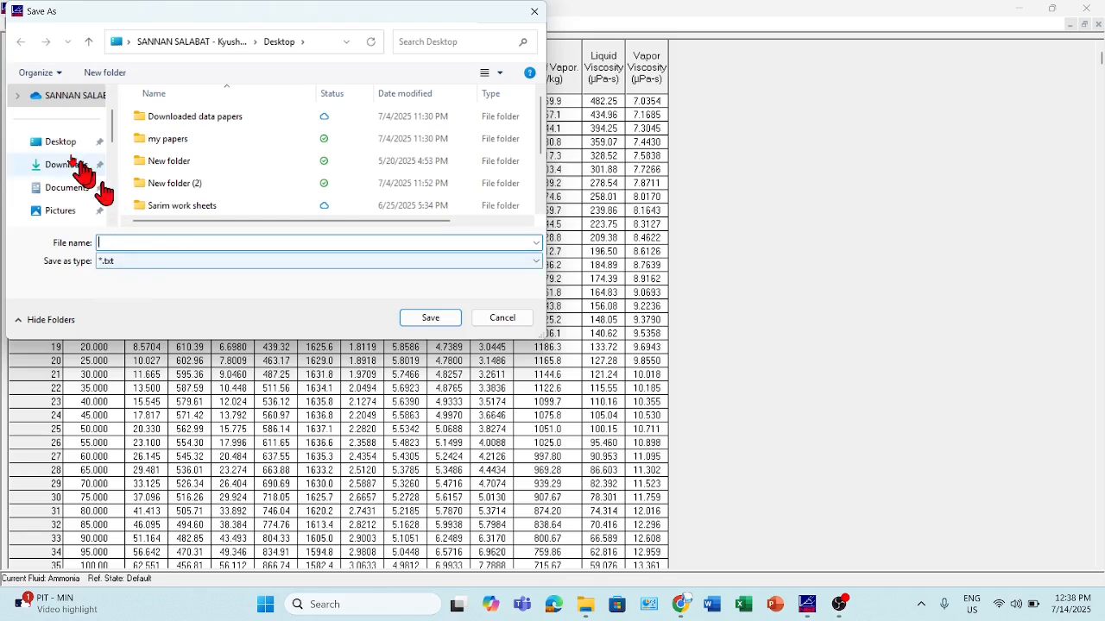
pyautogui.click(56, 143)
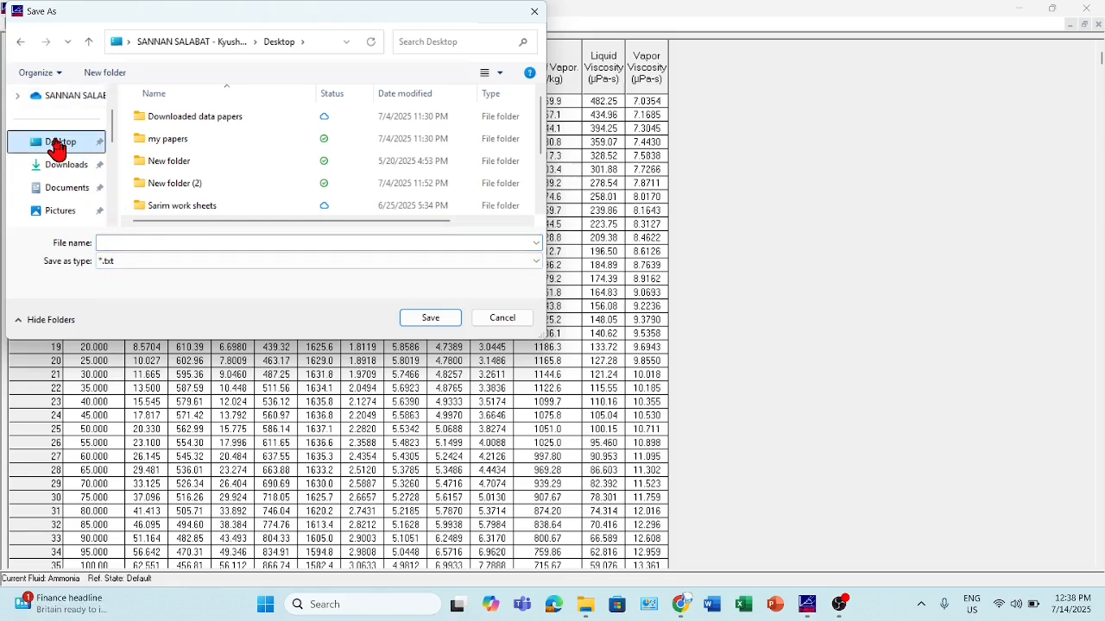
pyautogui.click(140, 244)
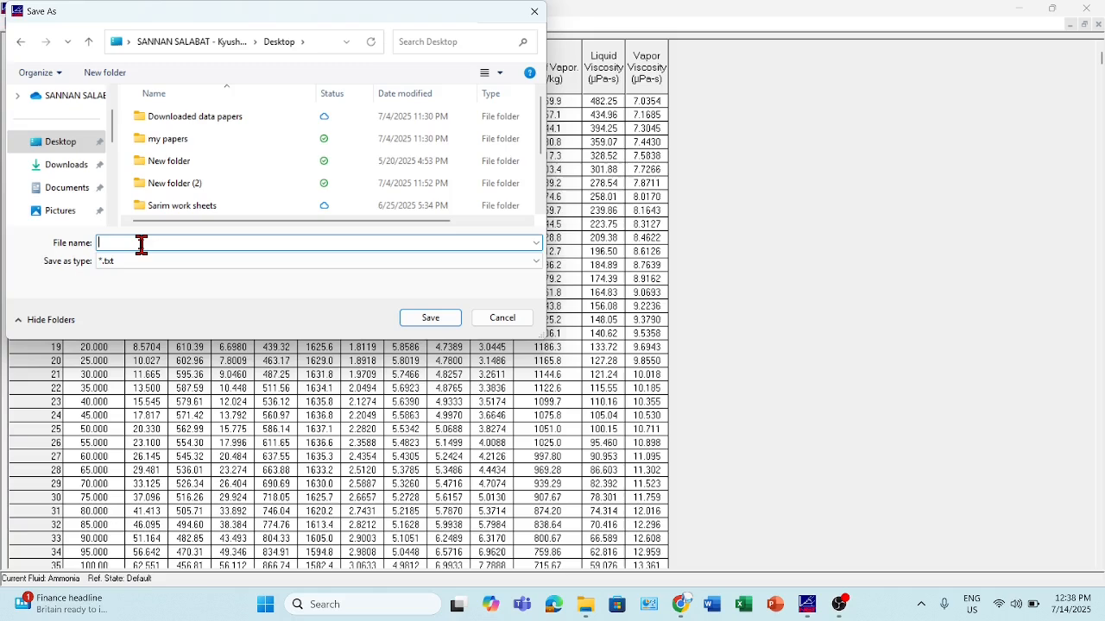
pyautogui.write('Ammonia')
pyautogui.click(424, 316)
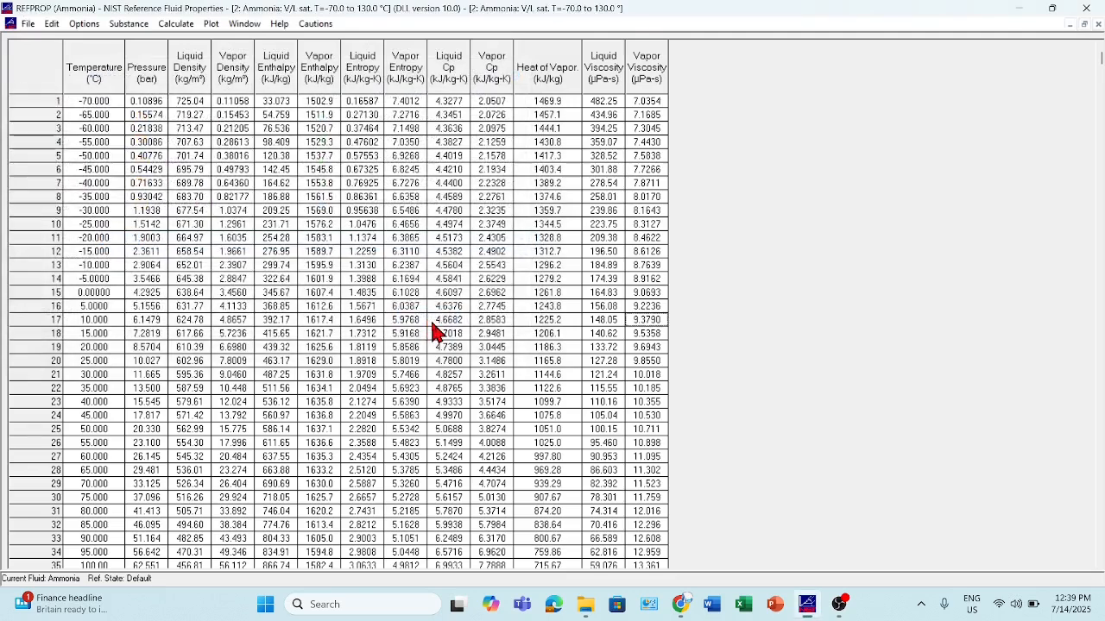
# Switch to File Explorer, open Ammonia.txt from the Desktop in a maximized window and examine its column headings
pyautogui.click(589, 604)
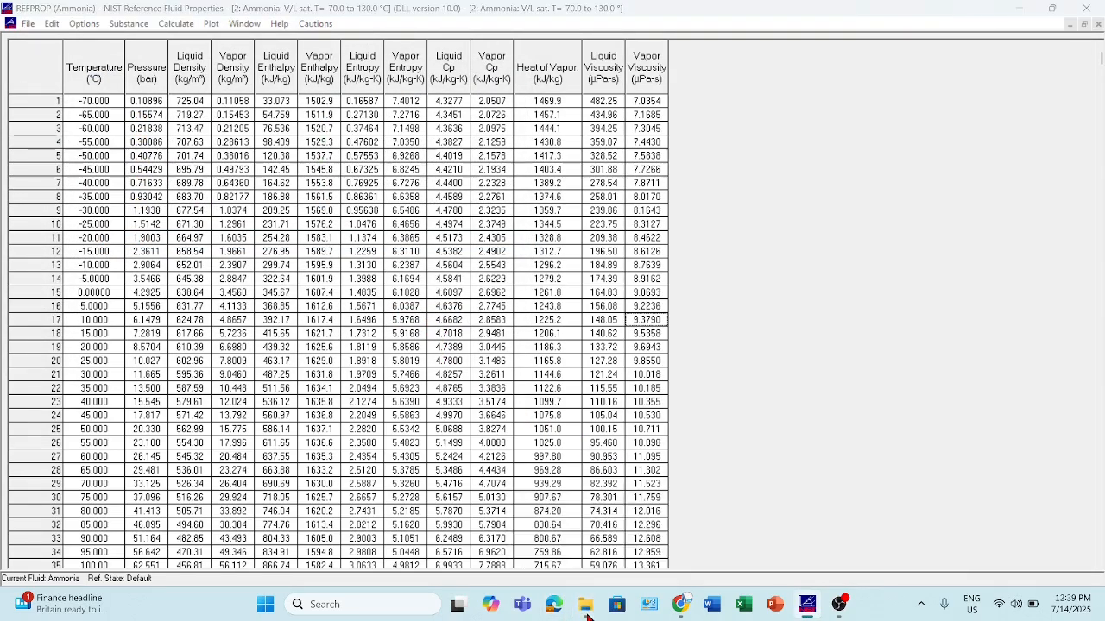
pyautogui.click(238, 21)
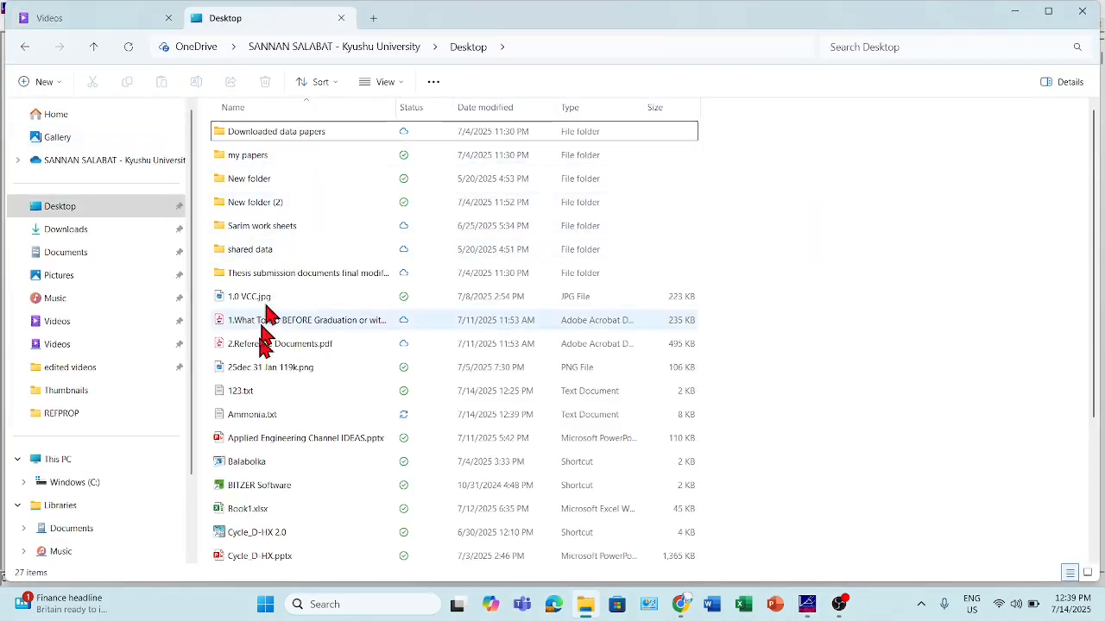
pyautogui.click(259, 414)
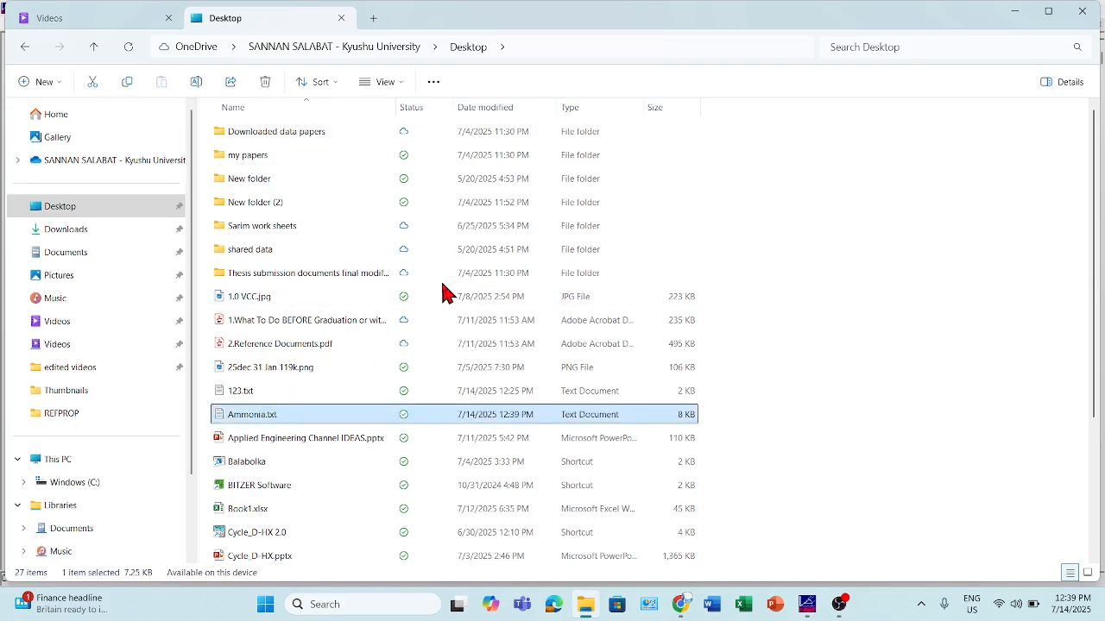
pyautogui.doubleClick(260, 415)
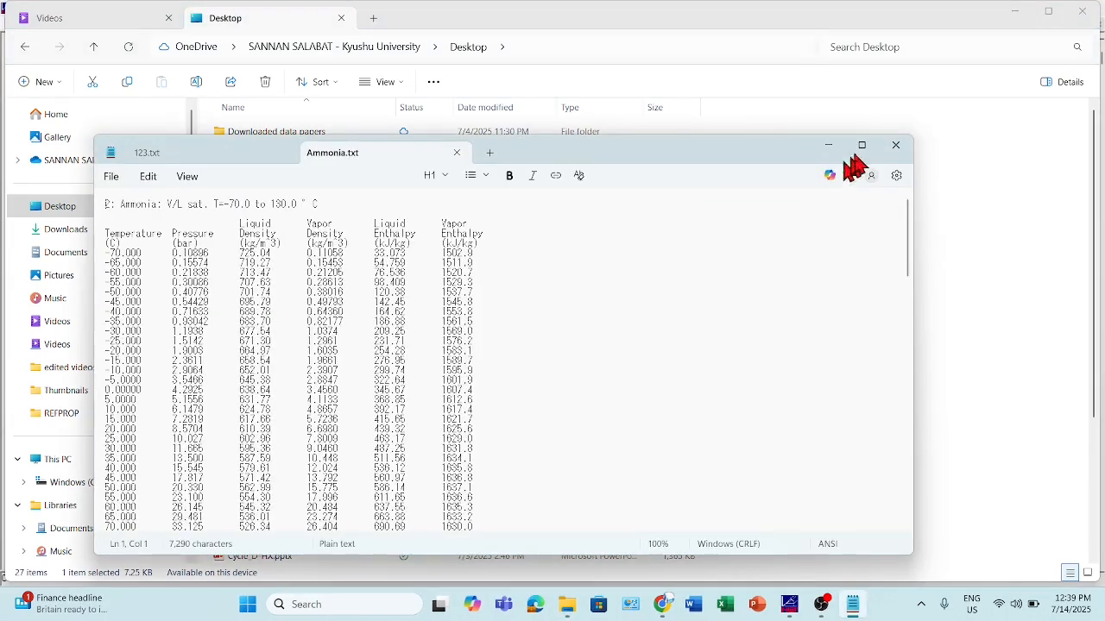
pyautogui.click(861, 144)
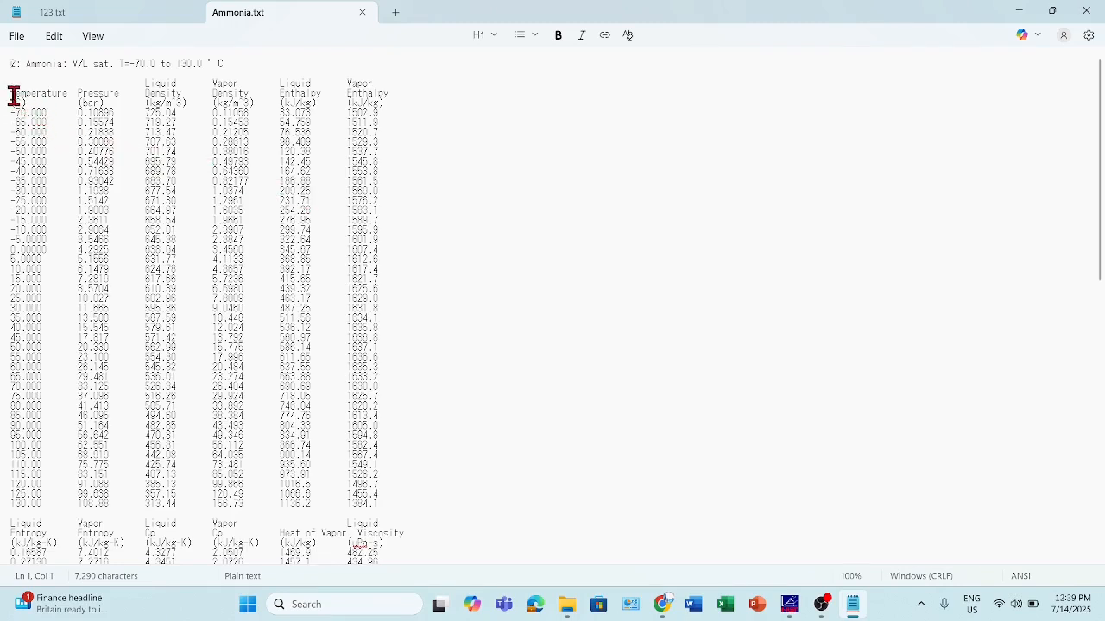
pyautogui.moveTo(13, 96); pyautogui.dragTo(397, 25)
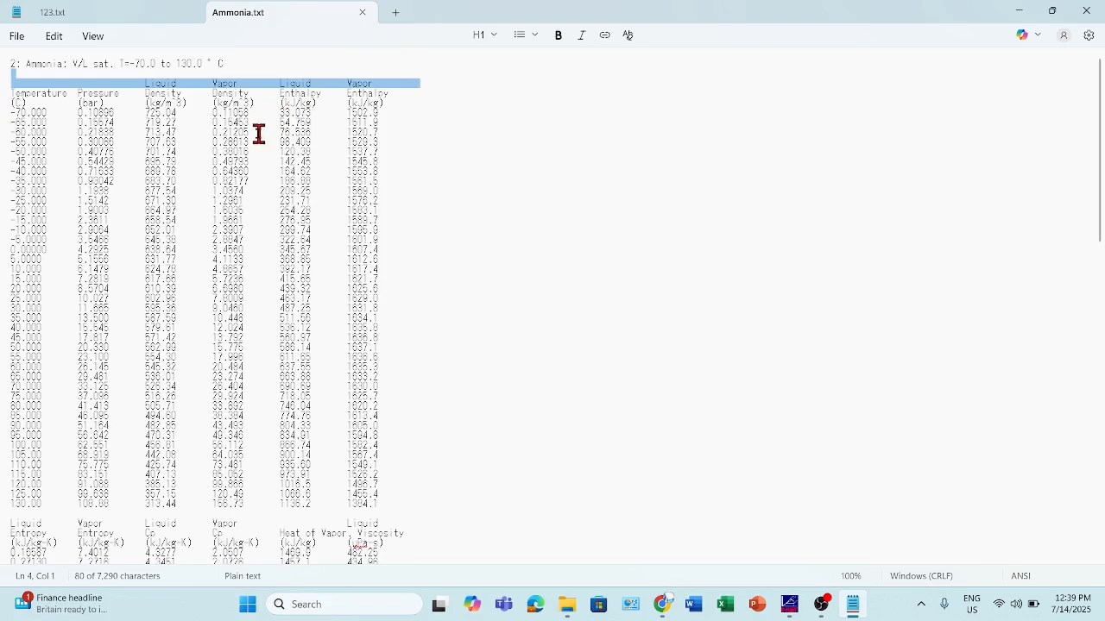
# Close Ammonia.txt in Notepad and bring up the choice of another app for opening the file from the Desktop folder
pyautogui.click(362, 18)
pyautogui.click(191, 15)
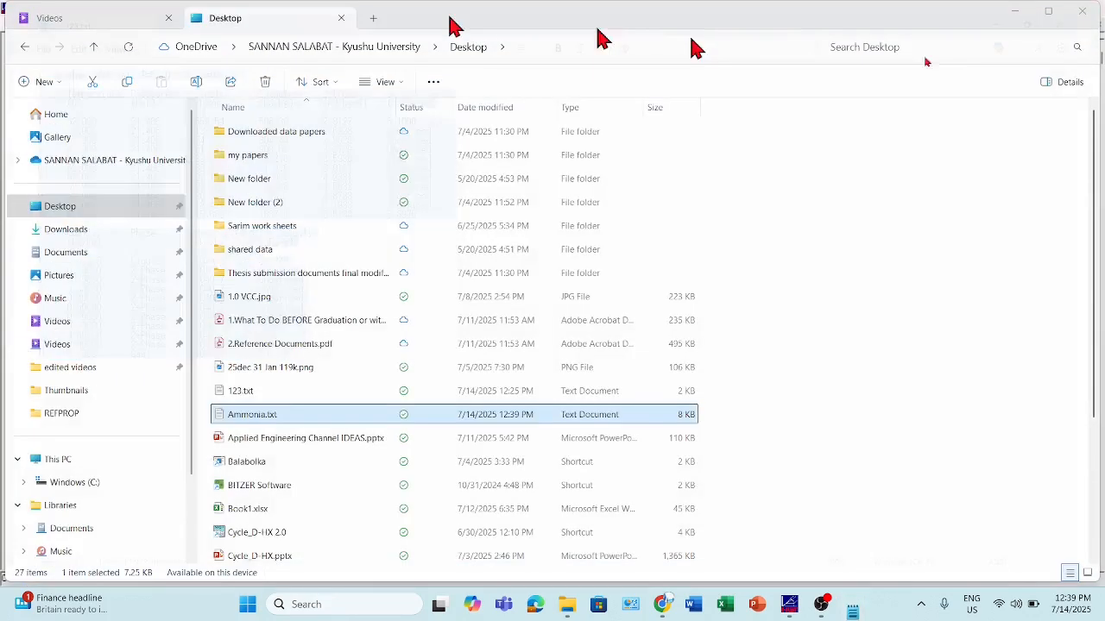
pyautogui.click(291, 422)
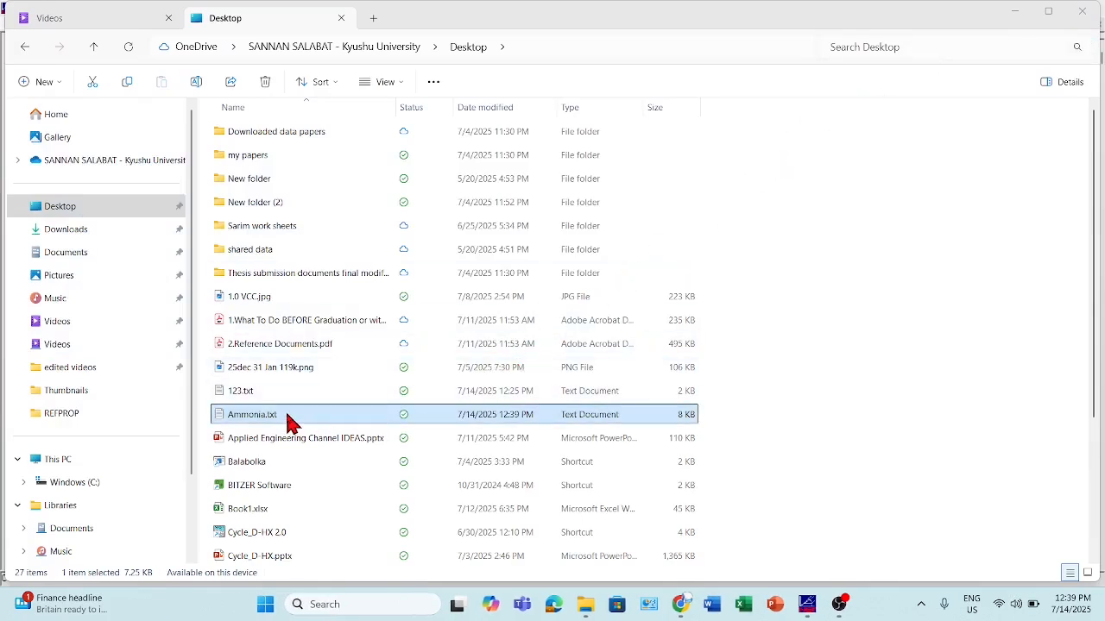
pyautogui.rightClick(290, 422)
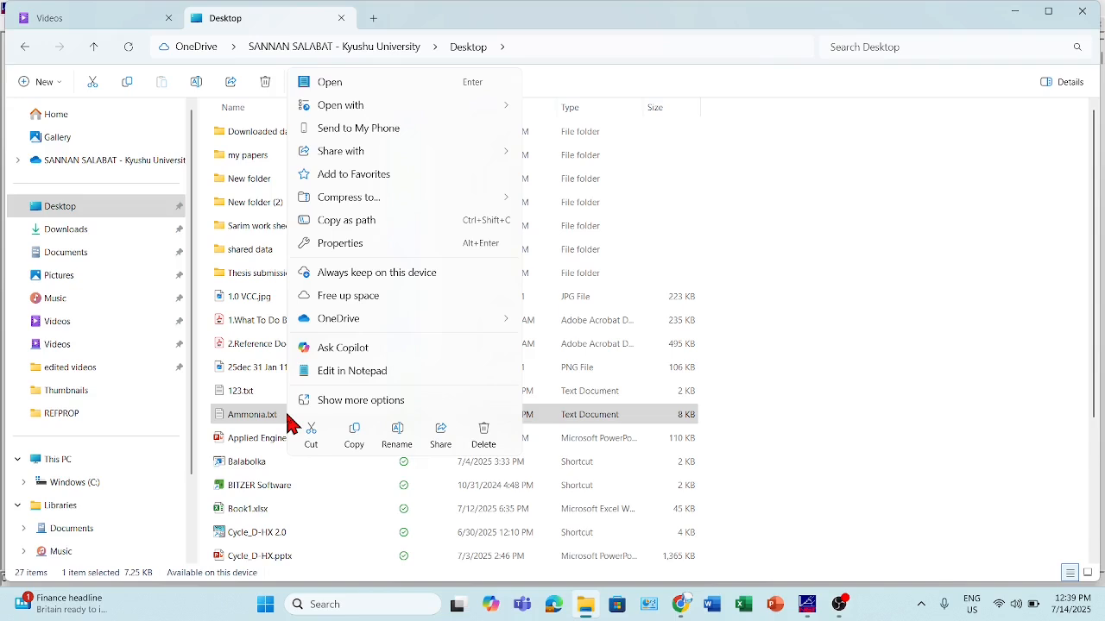
pyautogui.moveTo(380, 108)
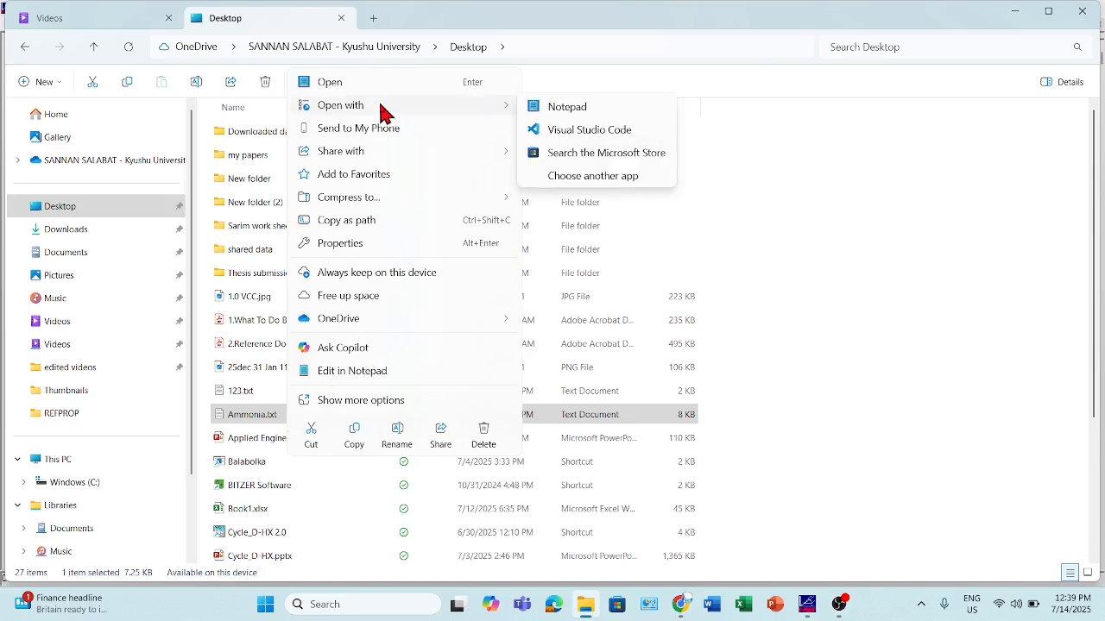
pyautogui.click(589, 176)
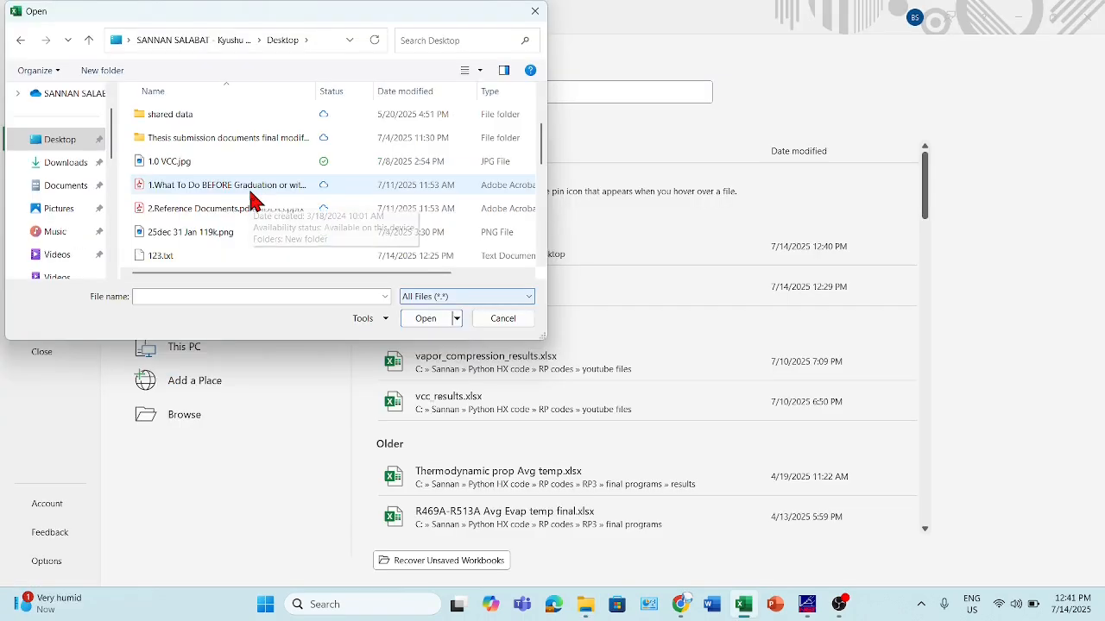
# Open Ammonia.txt from the Desktop in Excel, importing it as fixed-width data with the suggested column breaks and General format
pyautogui.scroll(-2, 249, 200)
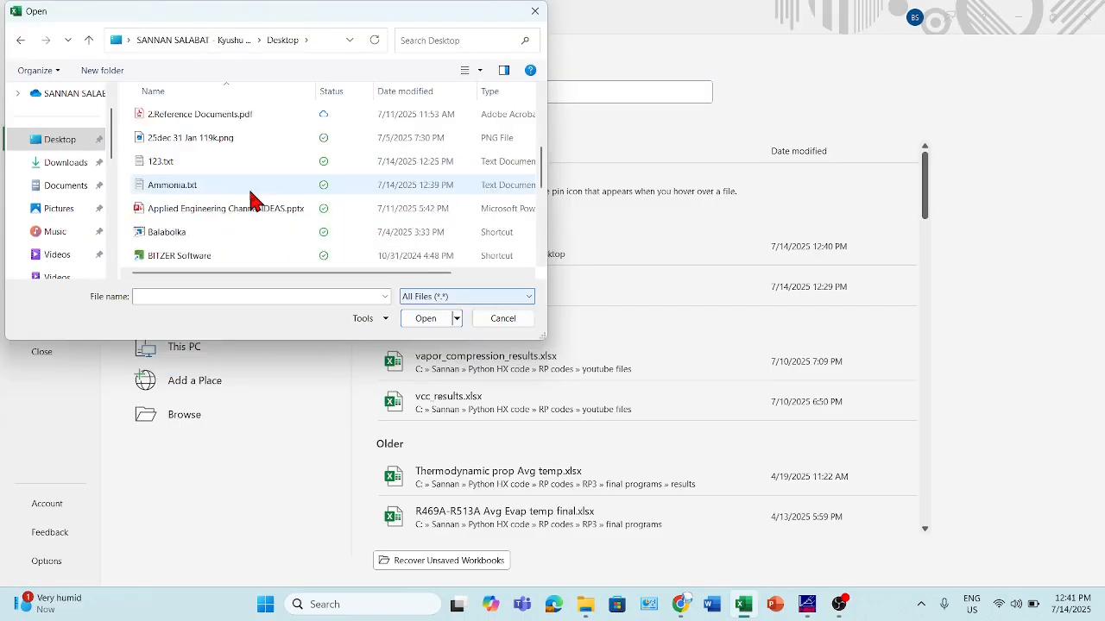
pyautogui.click(211, 188)
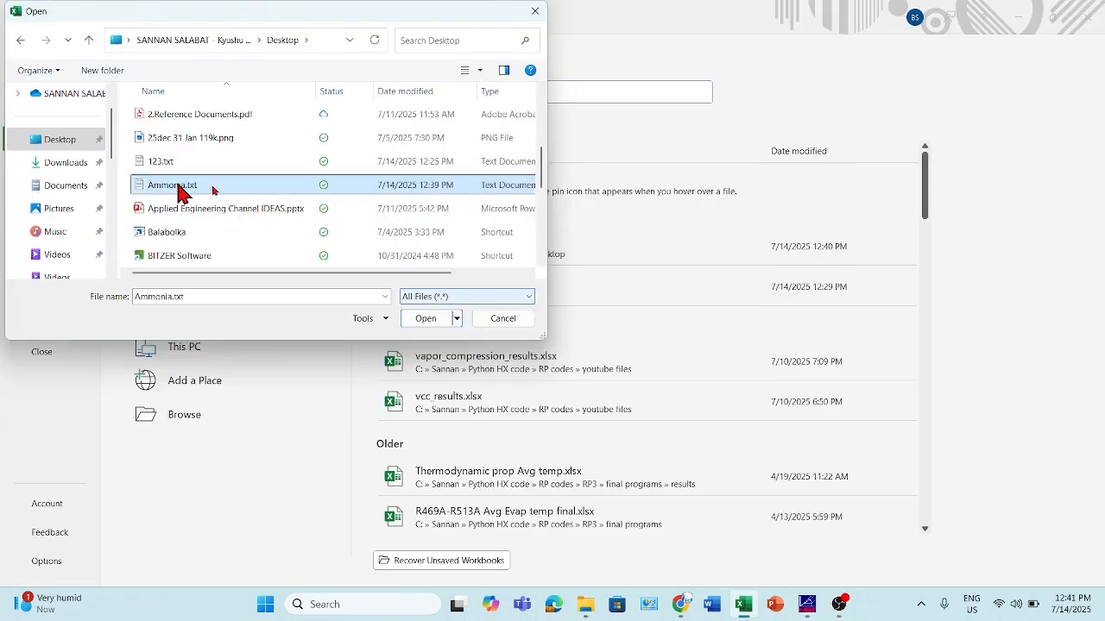
pyautogui.click(425, 319)
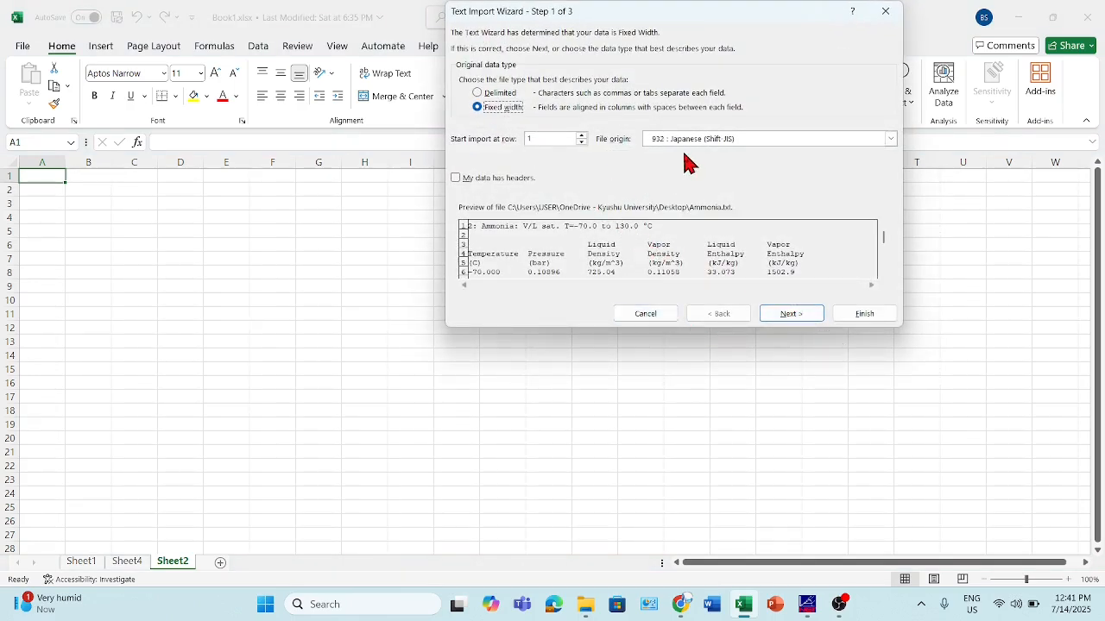
pyautogui.click(795, 314)
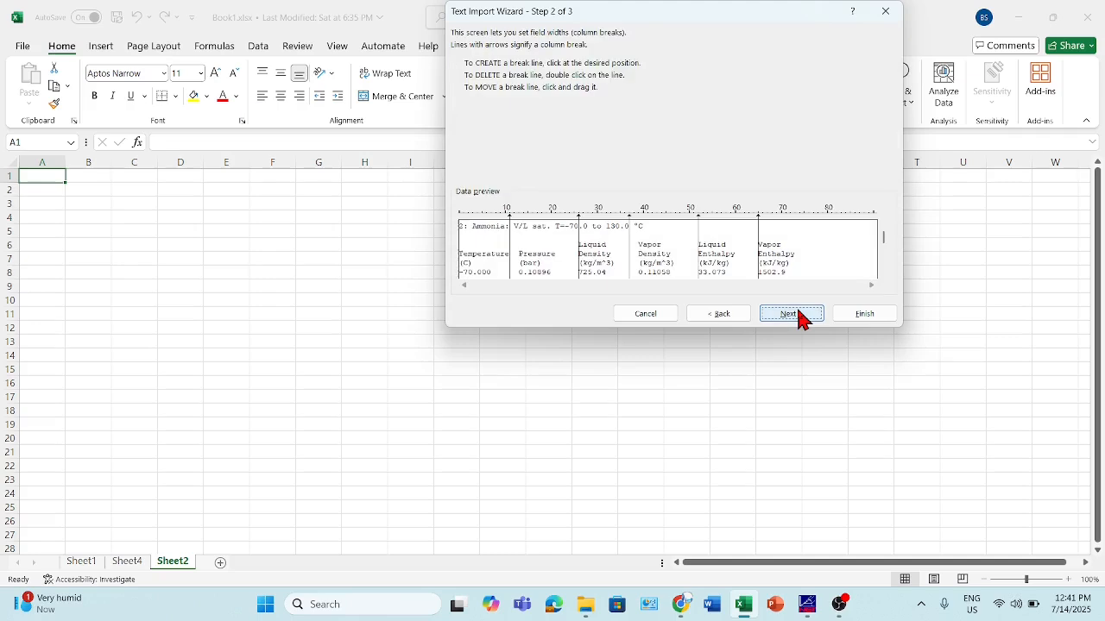
pyautogui.click(794, 316)
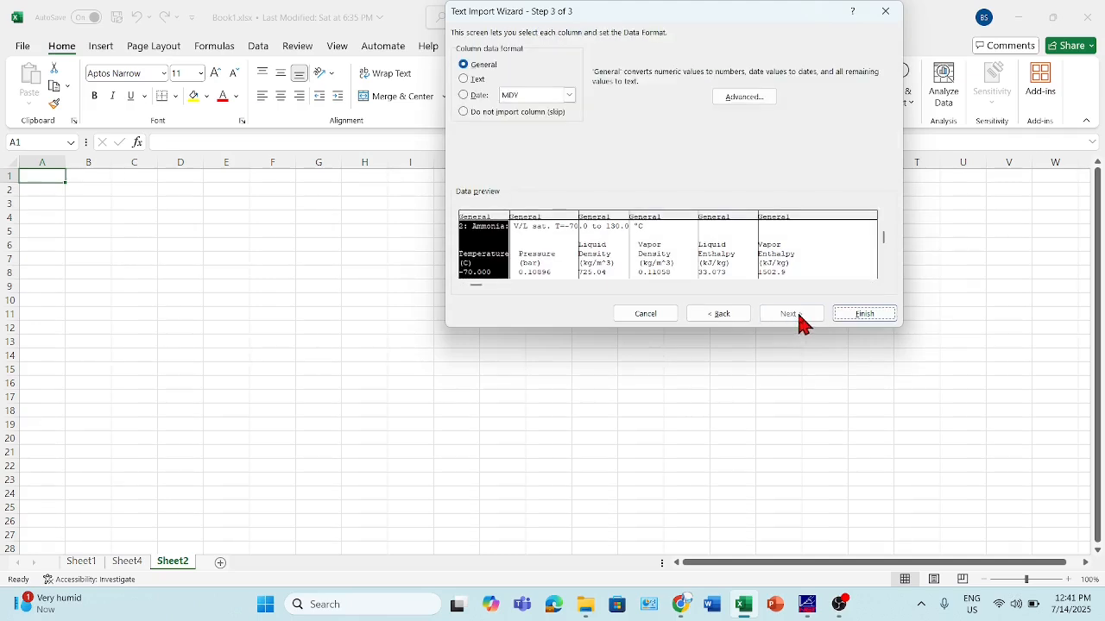
pyautogui.click(865, 316)
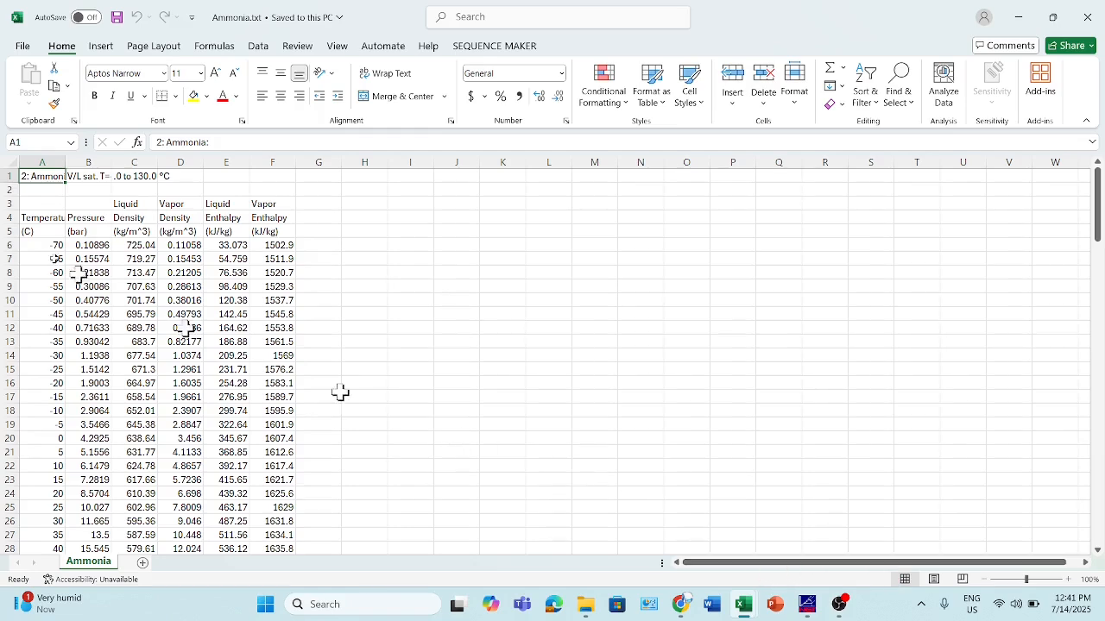
# Fit all column widths to their contents and select A48:F66 in the block holding entropy, Cp, heat of vaporization and viscosity
pyautogui.click(12, 164)
pyautogui.doubleClick(65, 162)
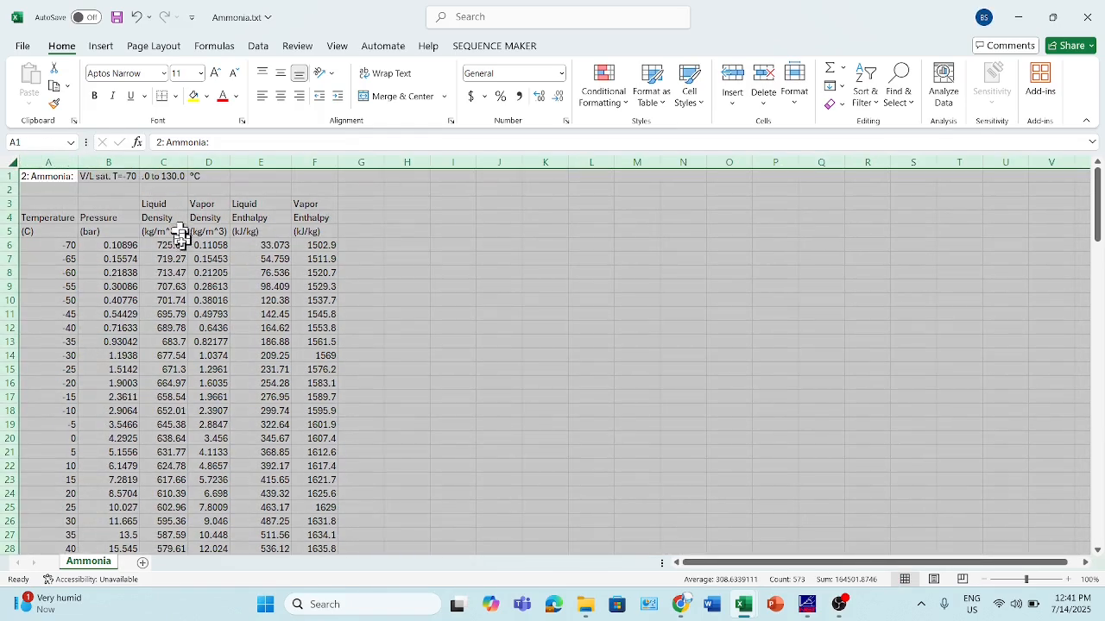
pyautogui.moveTo(43, 205); pyautogui.dragTo(276, 190)
pyautogui.click(254, 188)
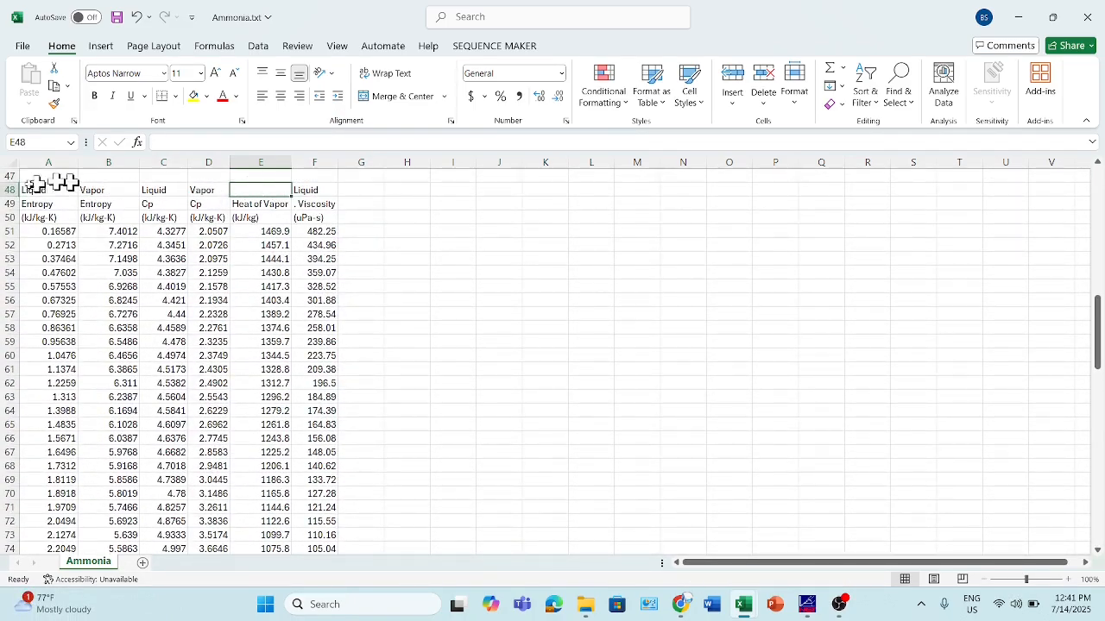
pyautogui.moveTo(32, 189); pyautogui.dragTo(333, 435)
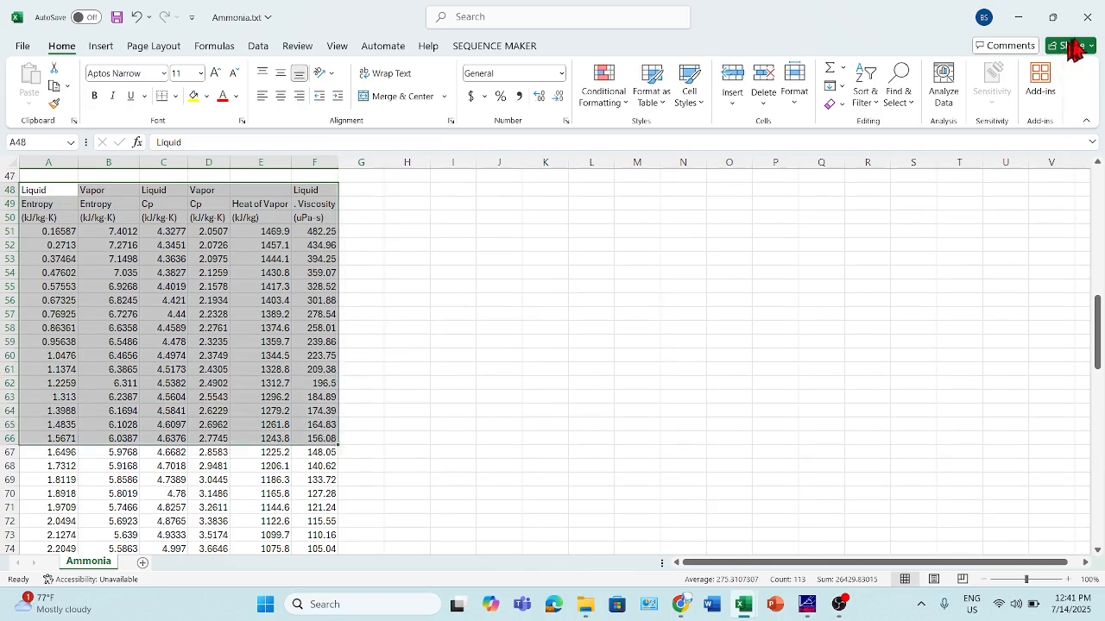
# Close the imported text file in Excel, switch to REFPROP and plot ammonia's T-s diagram with the default plot settings
pyautogui.click(1089, 19)
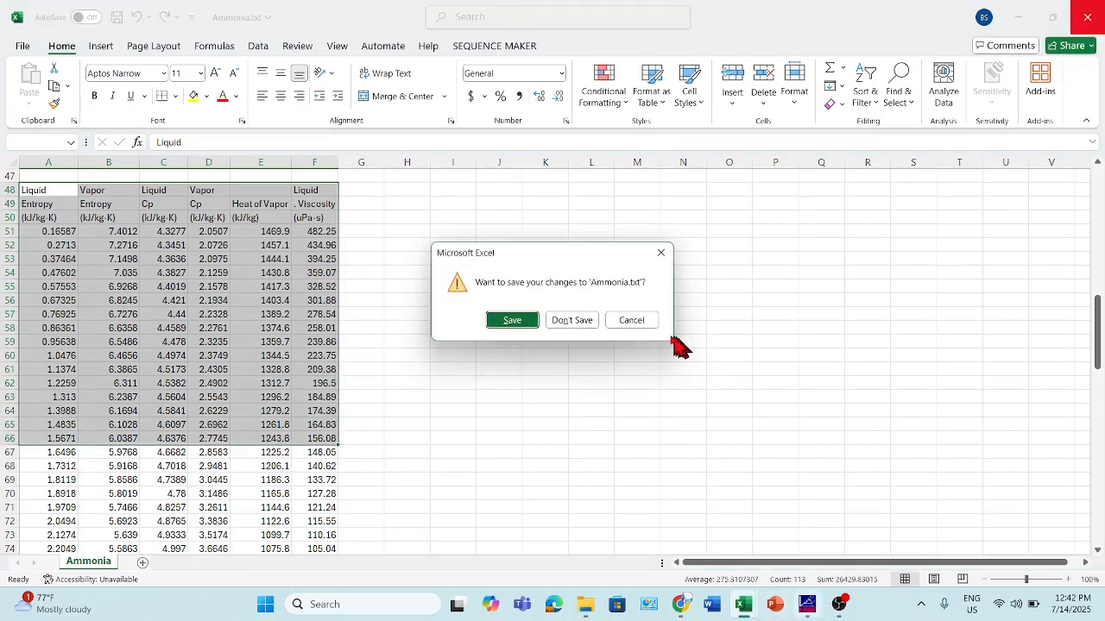
pyautogui.click(807, 611)
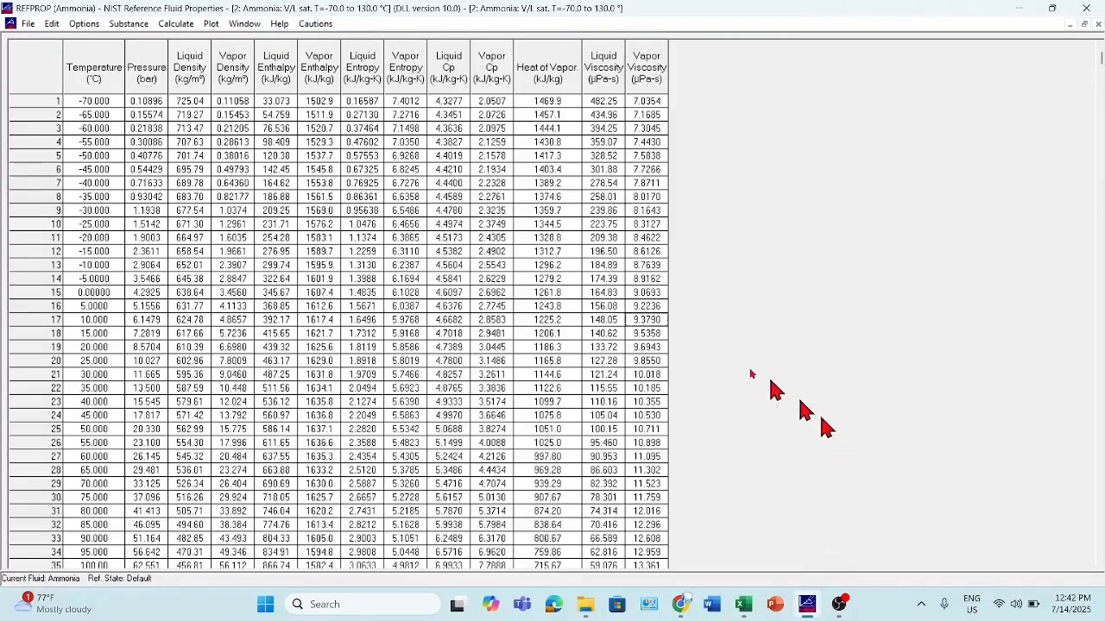
pyautogui.click(210, 24)
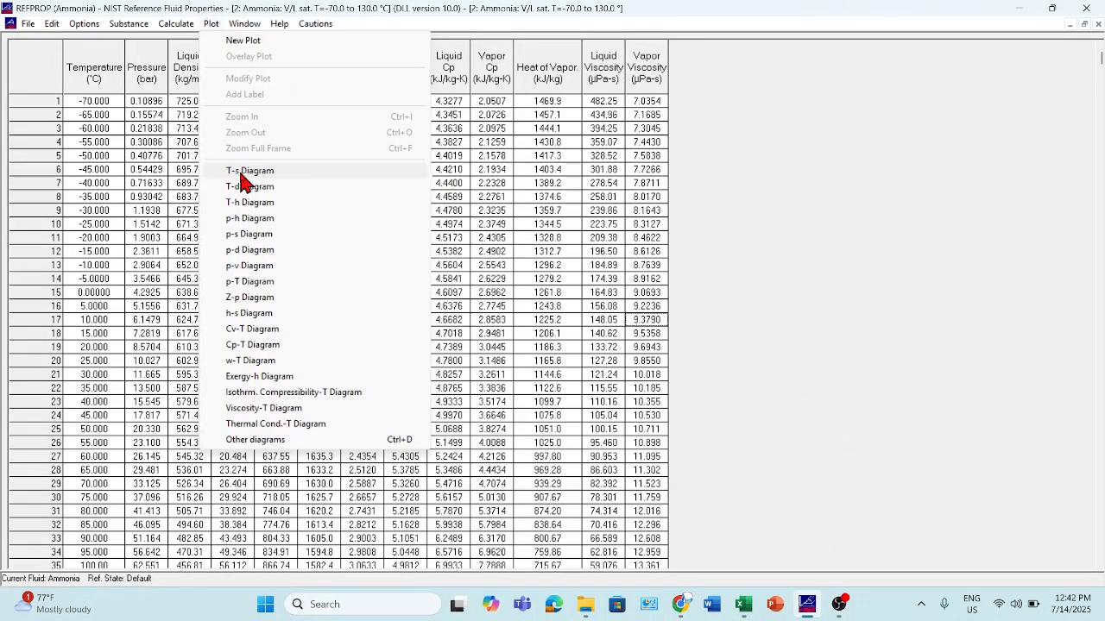
pyautogui.click(246, 171)
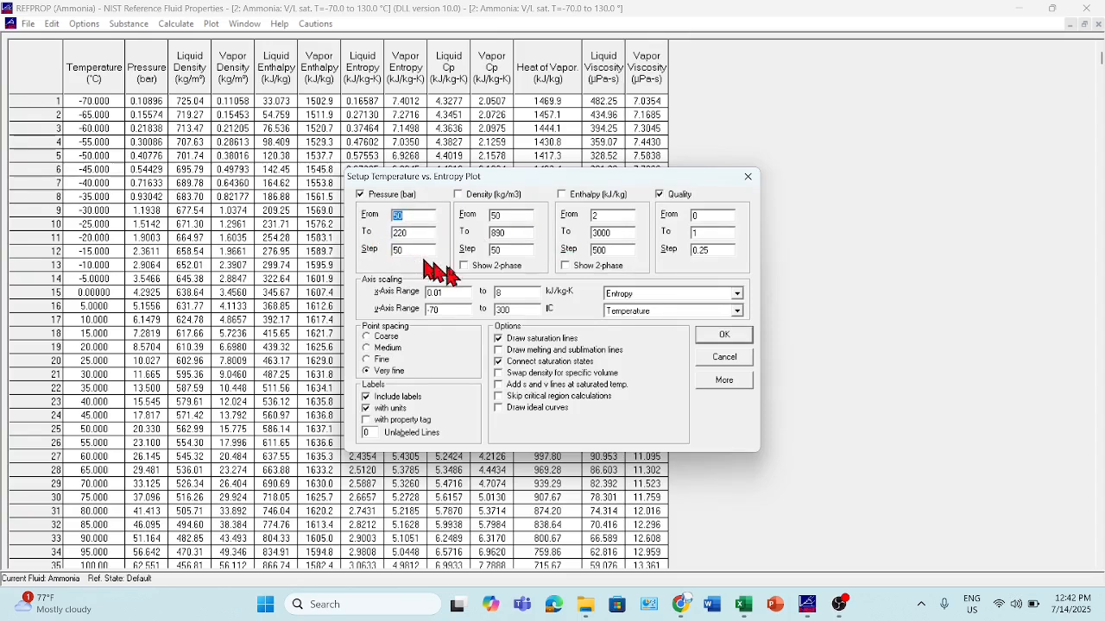
pyautogui.click(719, 337)
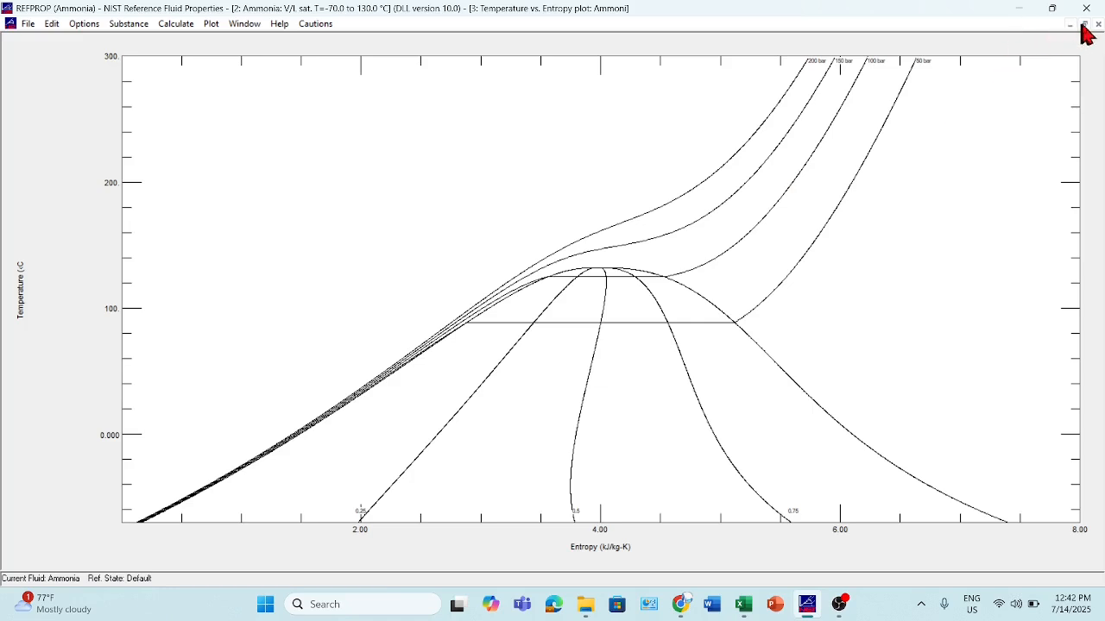
# Zoom the temperature-entropy plot in on the saturation dome and arrange its window side by side with the saturation table
pyautogui.moveTo(188, 224); pyautogui.dragTo(990, 522)
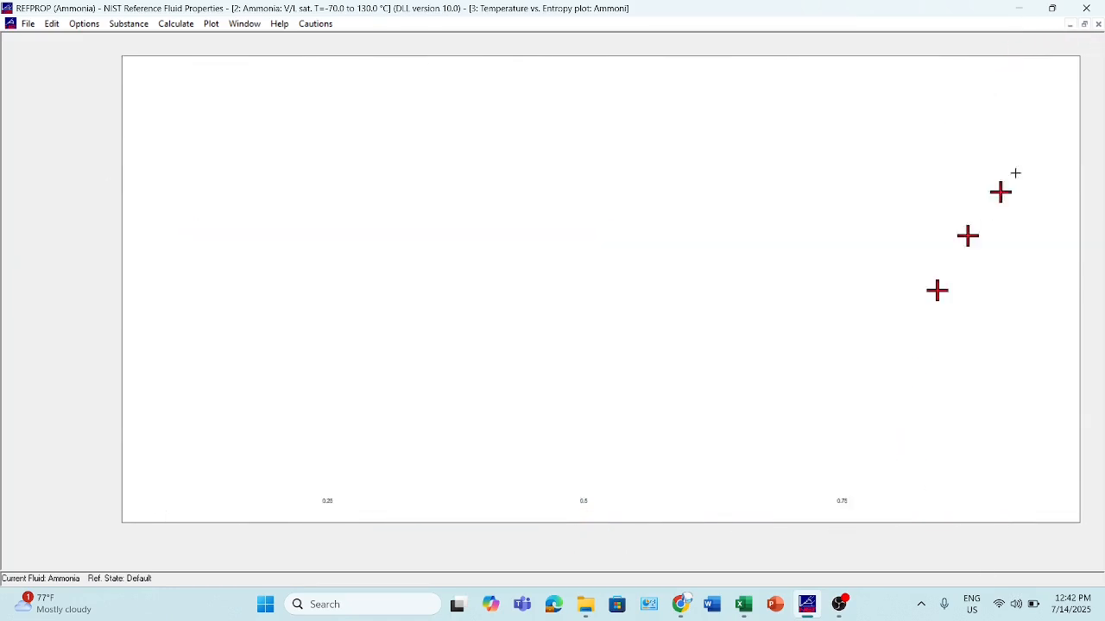
pyautogui.click(1084, 26)
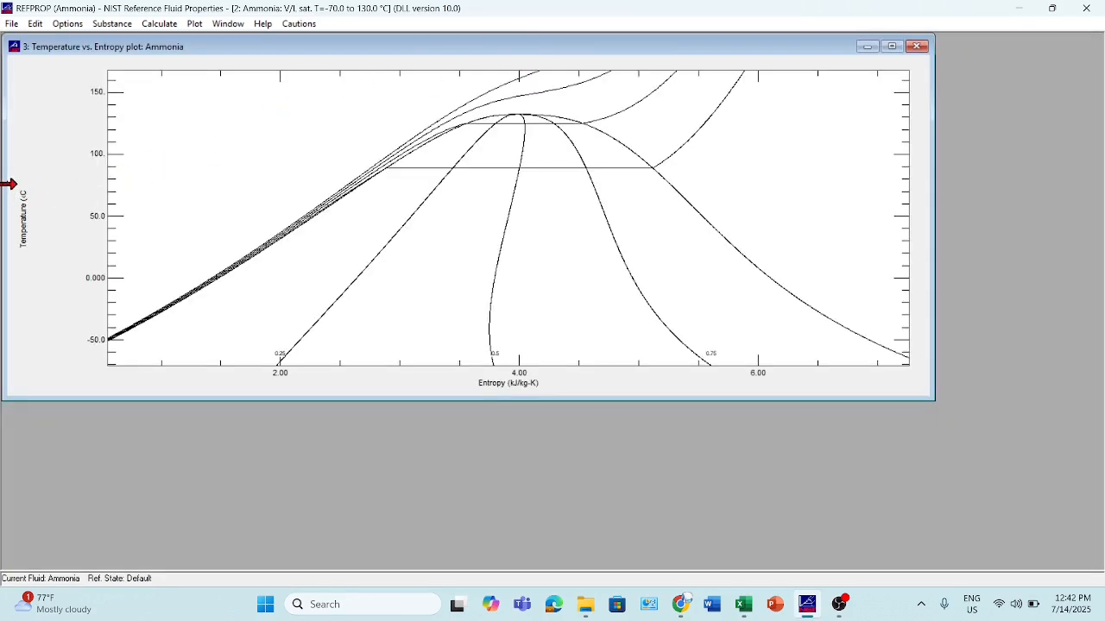
pyautogui.moveTo(9, 183); pyautogui.dragTo(677, 221)
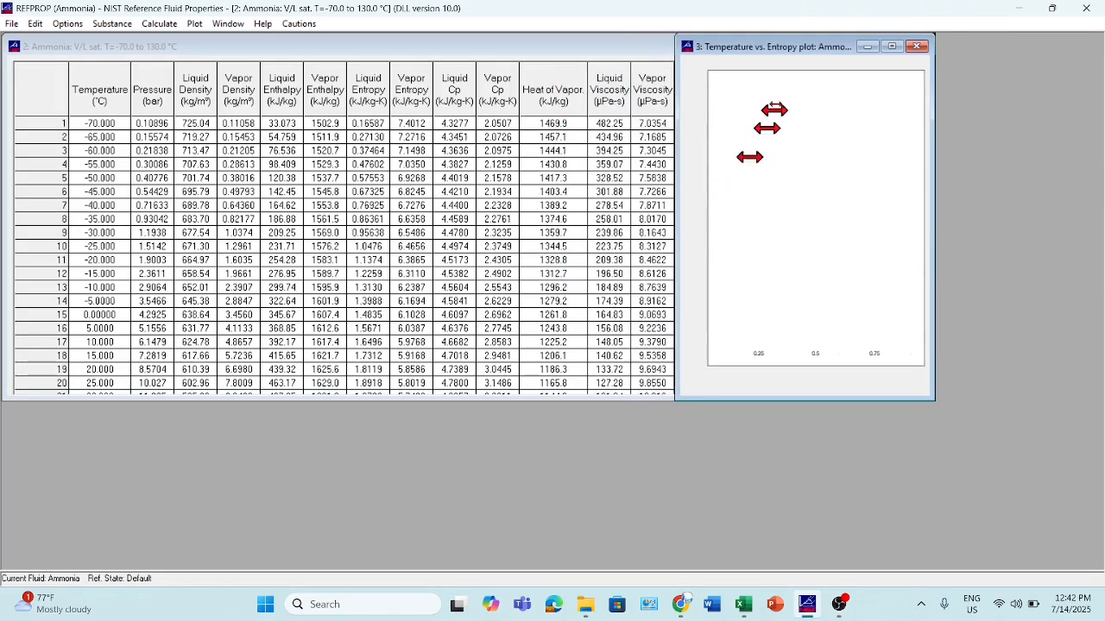
pyautogui.moveTo(784, 52); pyautogui.dragTo(779, 262)
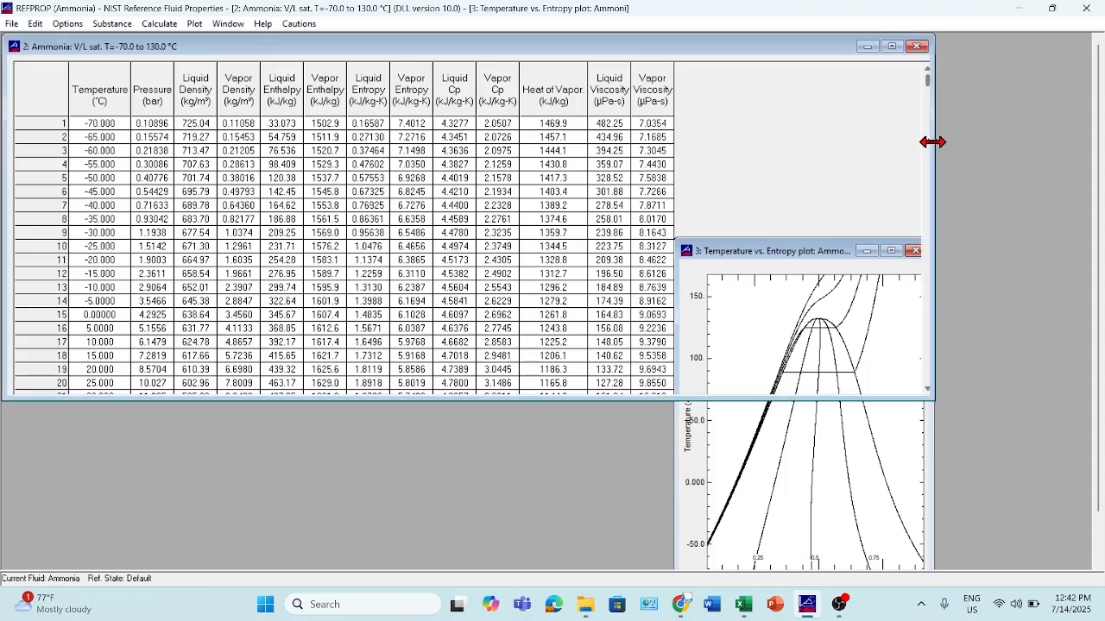
pyautogui.moveTo(932, 142); pyautogui.dragTo(689, 160)
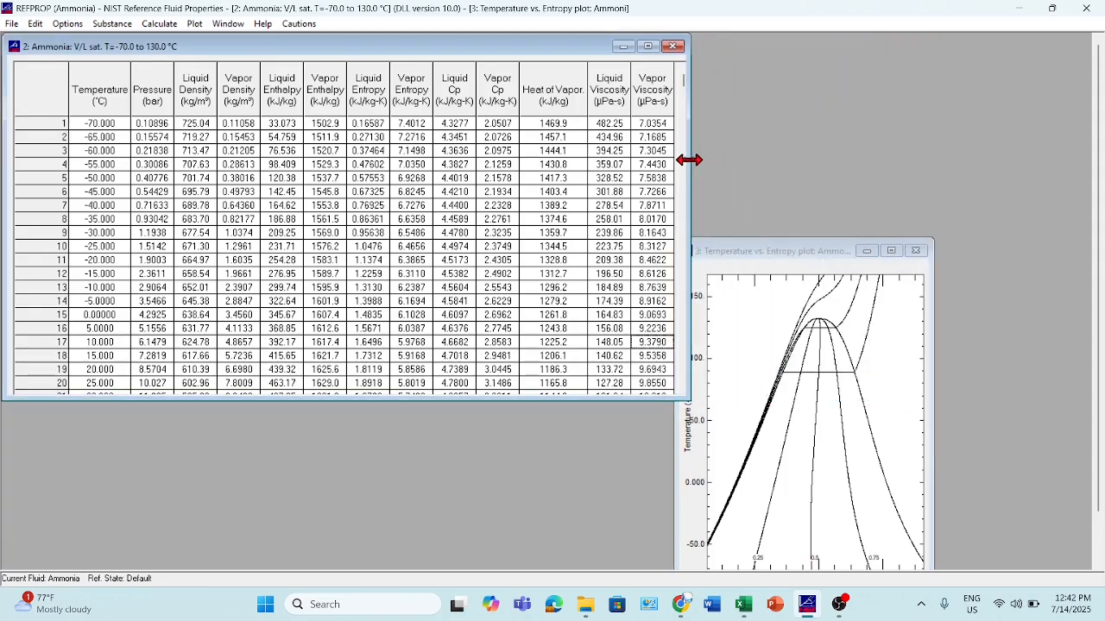
pyautogui.moveTo(760, 251); pyautogui.dragTo(777, 56)
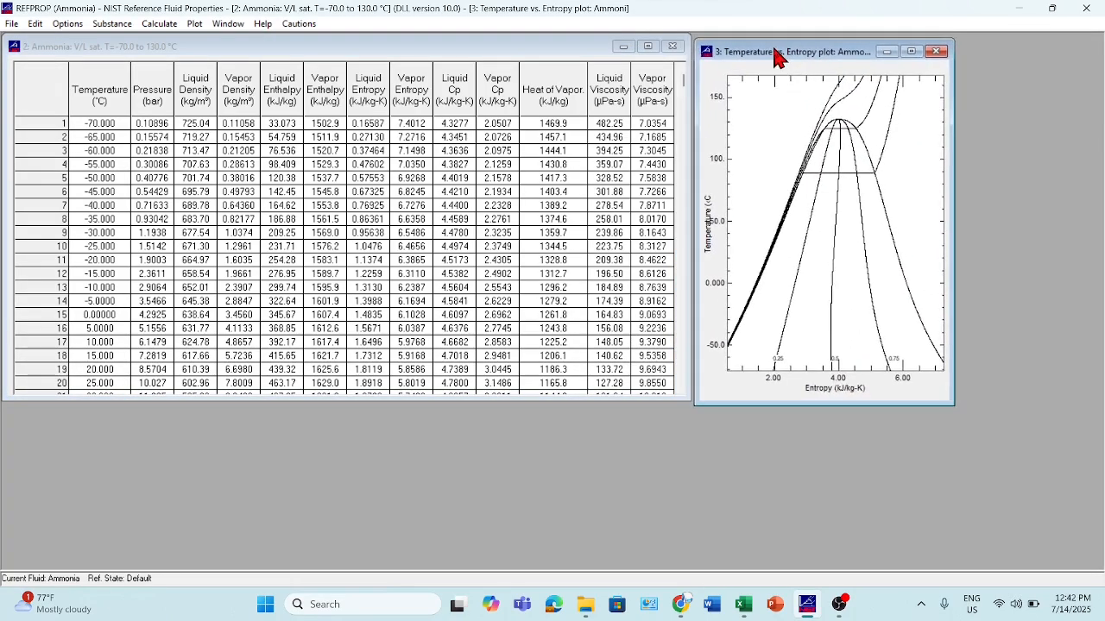
pyautogui.moveTo(954, 225); pyautogui.dragTo(1092, 228)
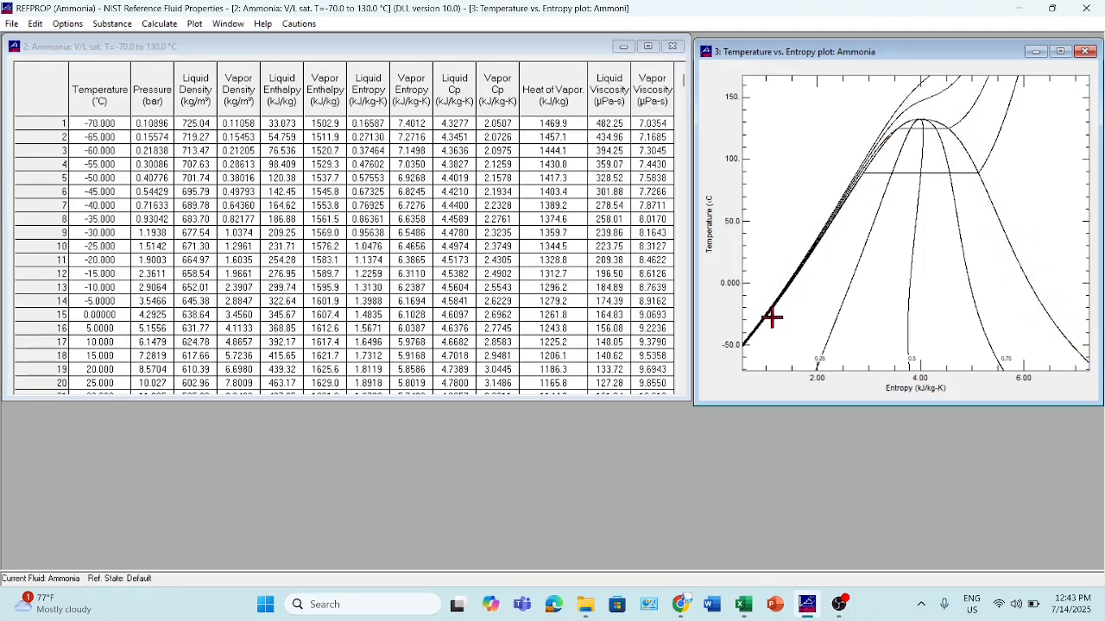
# Examine the saturation table's liquid and vapor density and liquid and vapor enthalpy columns, selecting each in turn
pyautogui.click(197, 104)
pyautogui.click(244, 103)
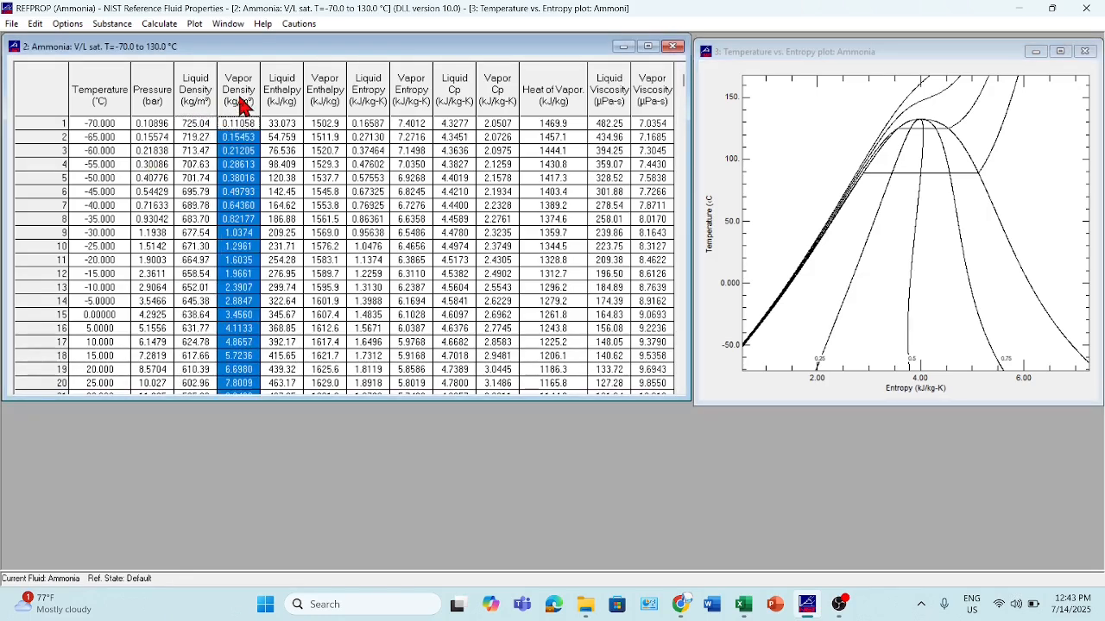
pyautogui.click(281, 104)
pyautogui.click(331, 107)
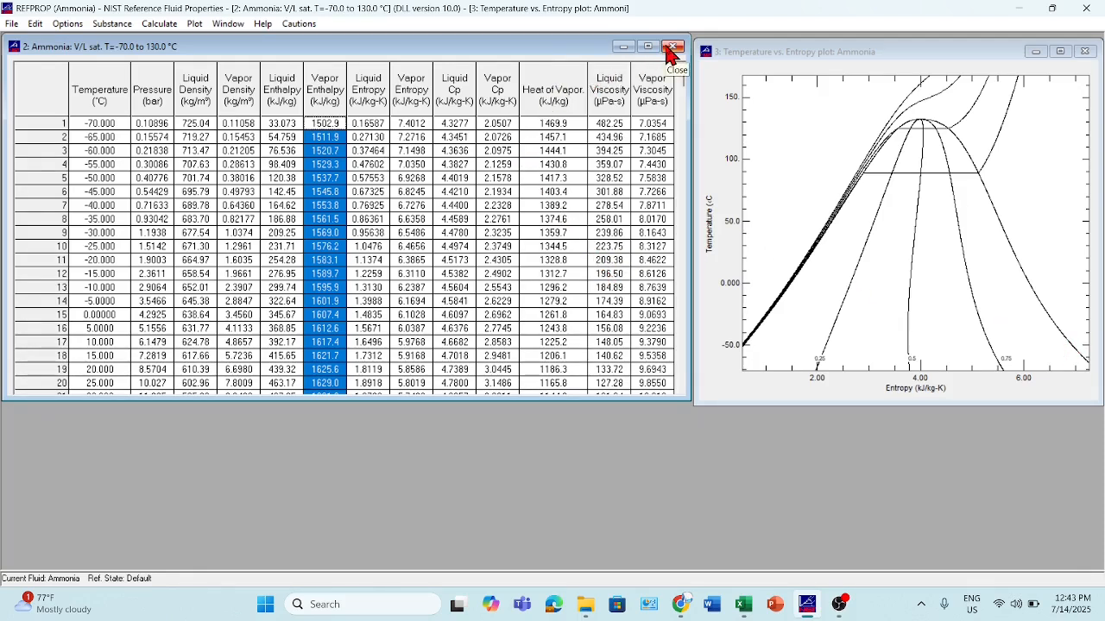
# Generate a vapor-liquid saturation table for ammonia varying pressure from 1.0 to 110.0 bar in 1.0 bar increments, and place it over the temperature-based table
pyautogui.click(111, 26)
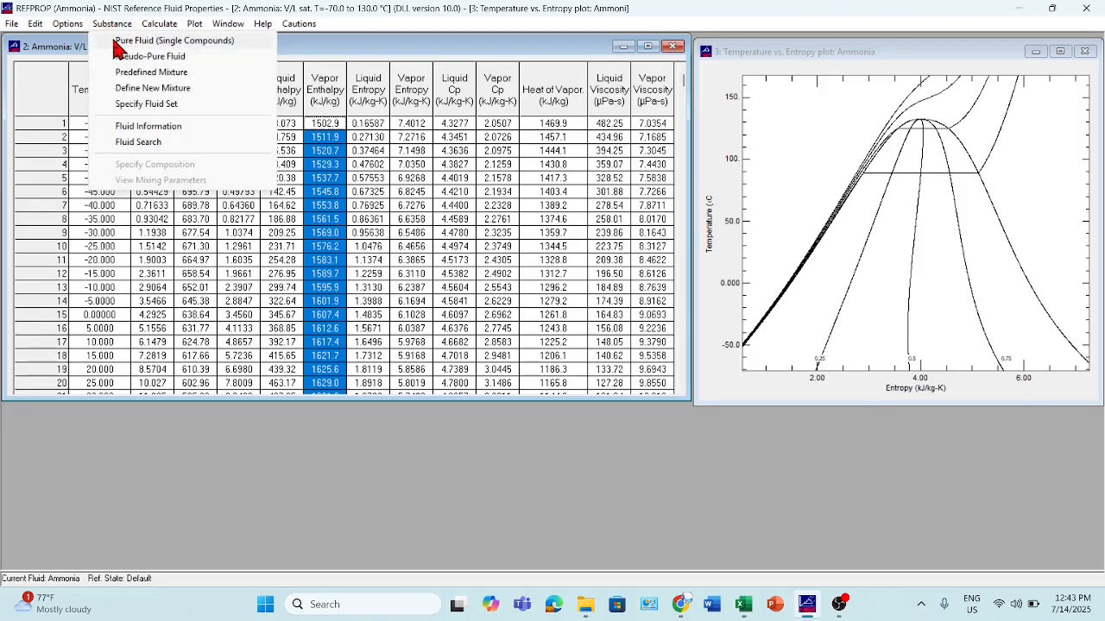
pyautogui.click(155, 26)
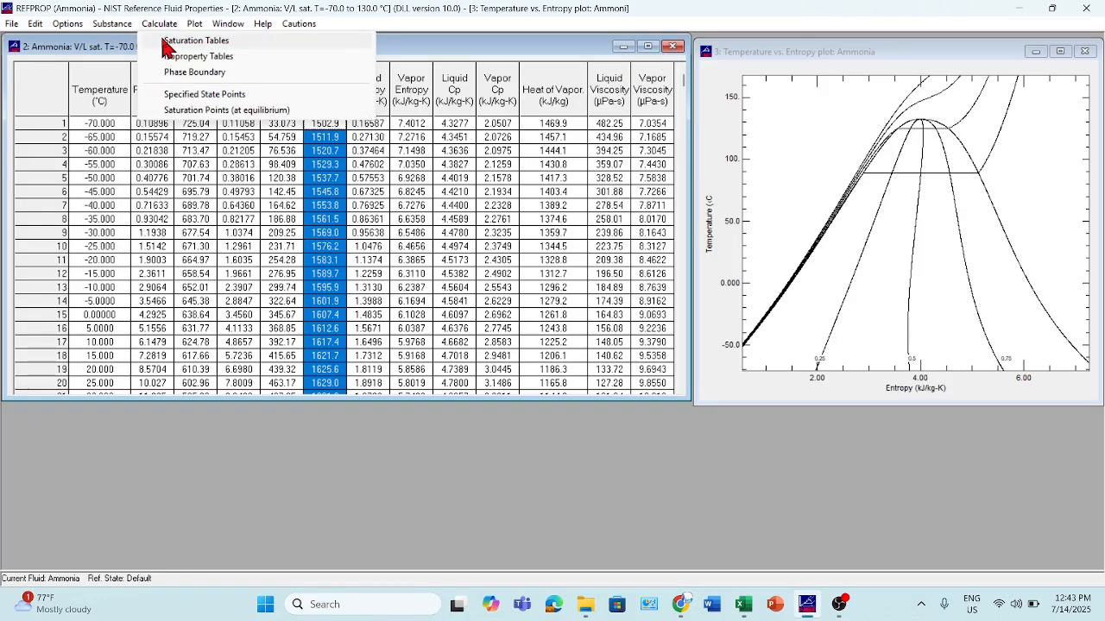
pyautogui.click(164, 41)
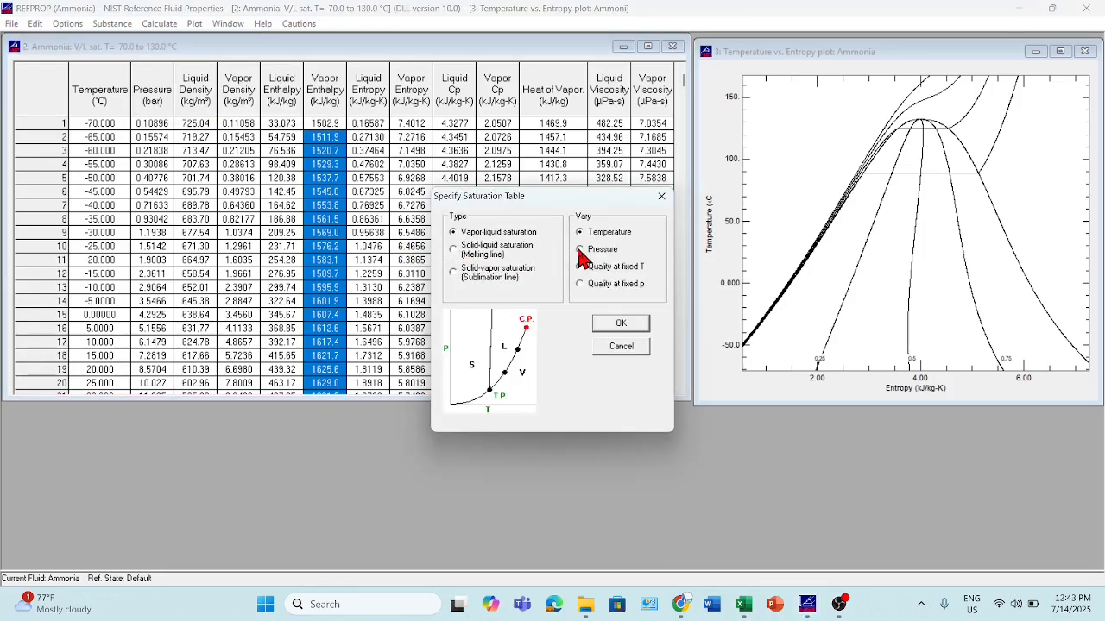
pyautogui.click(580, 252)
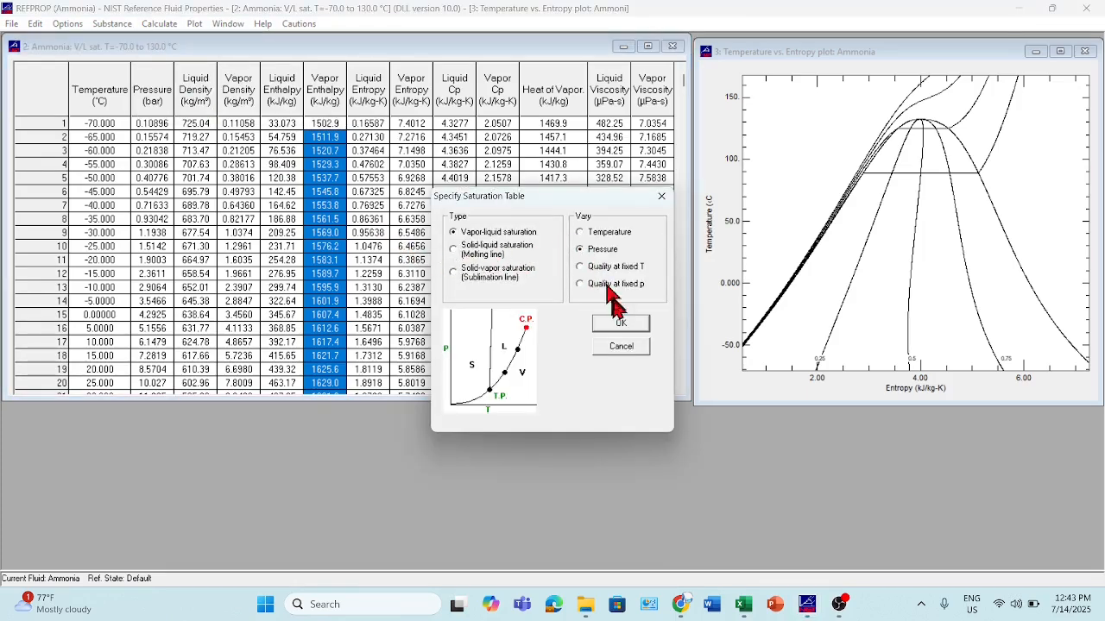
pyautogui.click(619, 327)
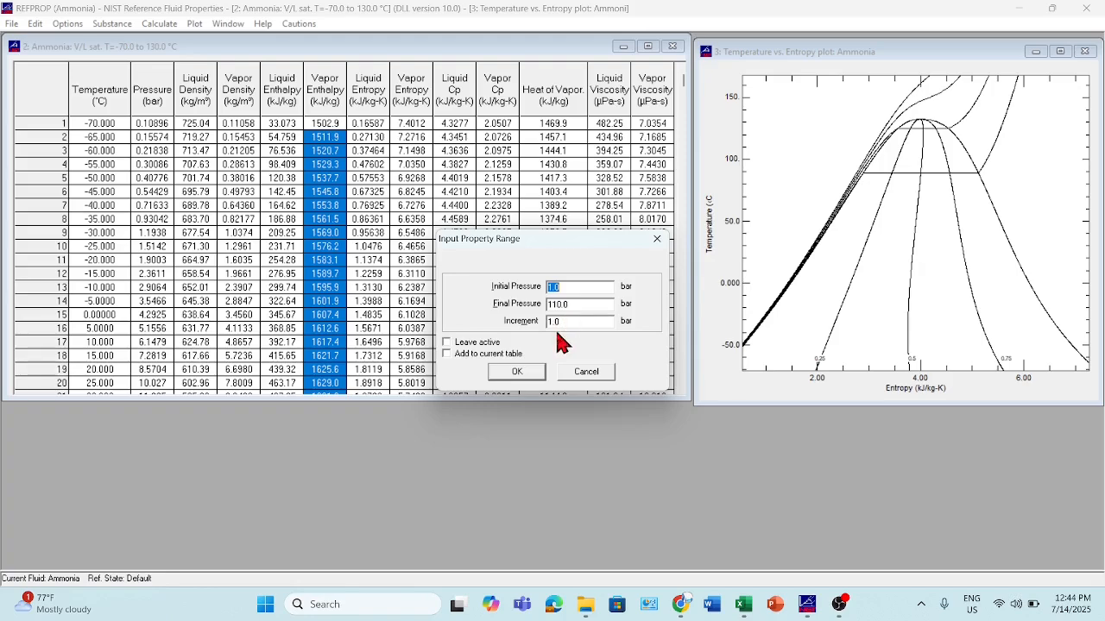
pyautogui.click(509, 373)
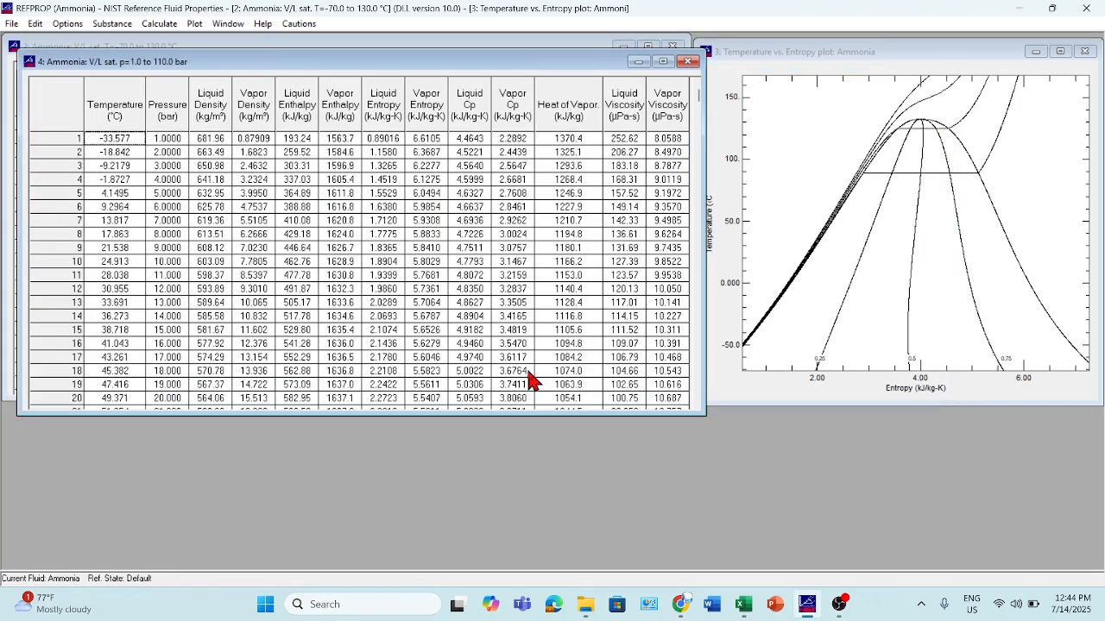
pyautogui.moveTo(506, 67); pyautogui.dragTo(473, 50)
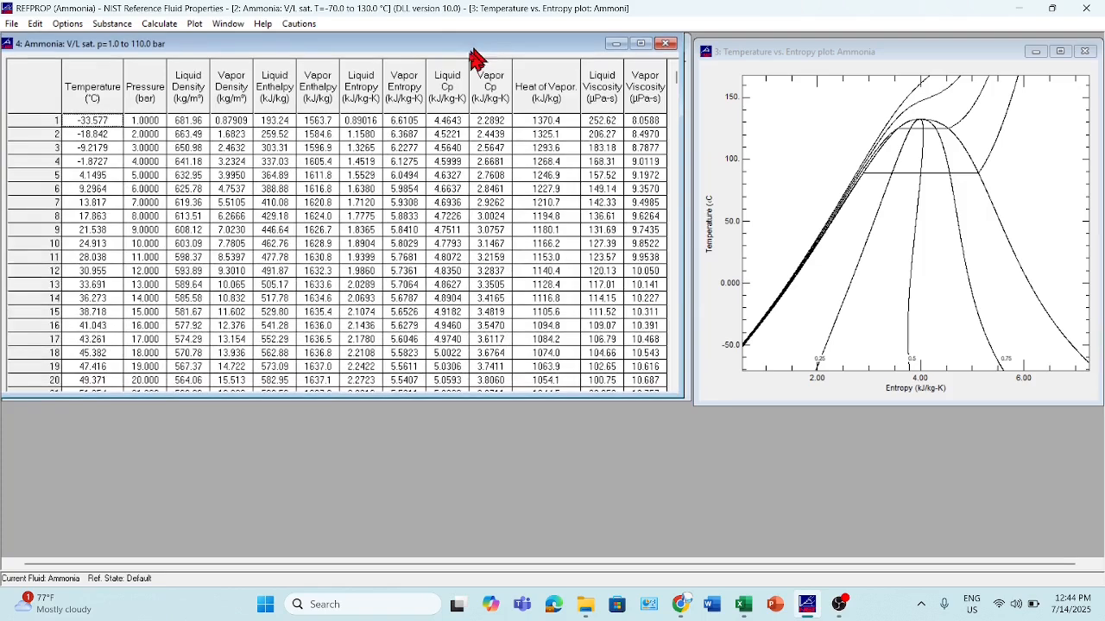
# Examine the pressure-based saturation table at full size, its temperature and pressure columns and its rows up to the high pressures, and restore its window
pyautogui.click(641, 44)
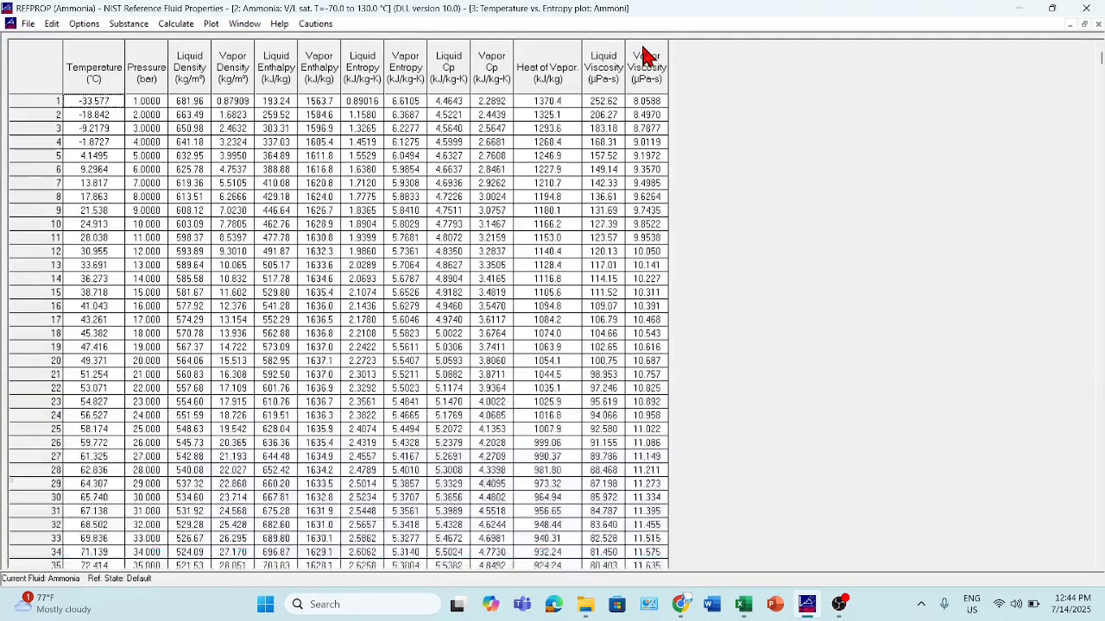
pyautogui.click(98, 76)
pyautogui.click(145, 75)
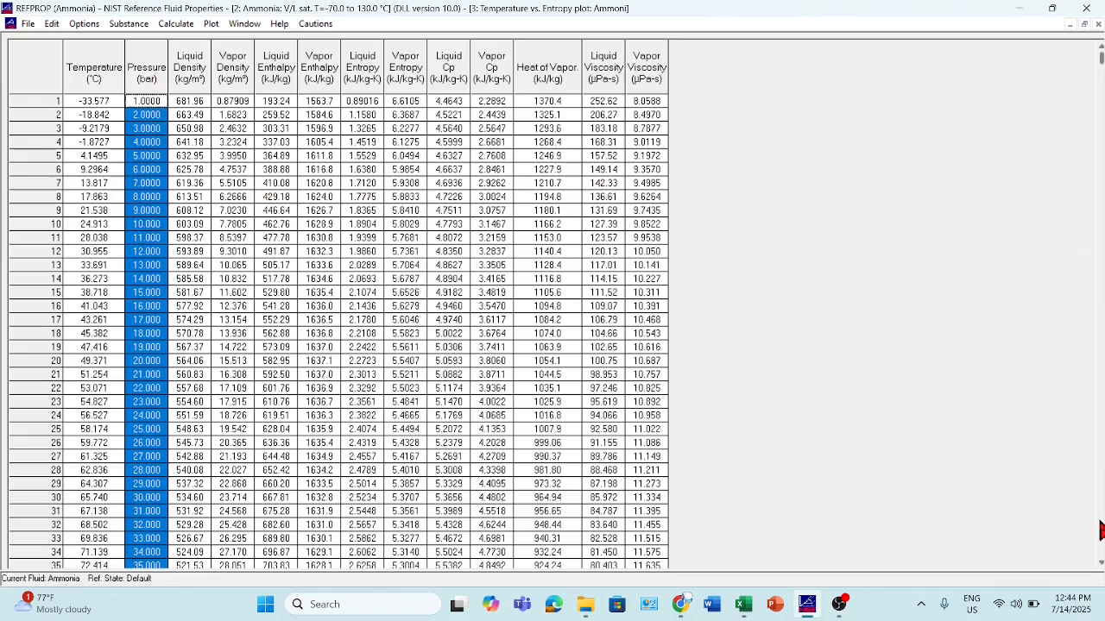
pyautogui.click(1102, 534)
pyautogui.click(1101, 533)
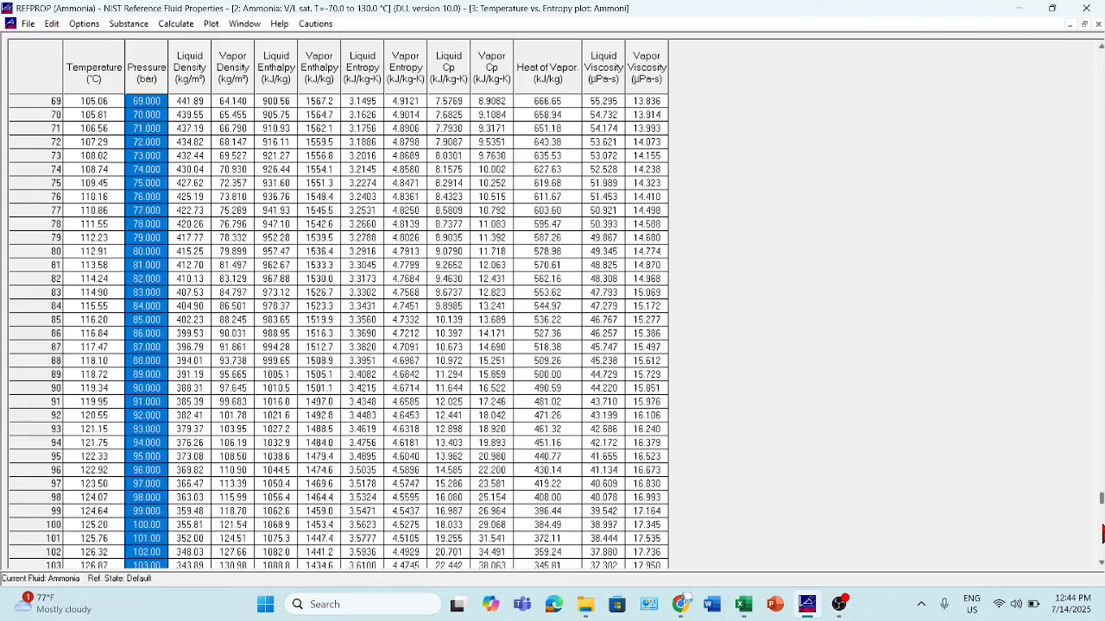
pyautogui.moveTo(1101, 507); pyautogui.dragTo(1101, 57)
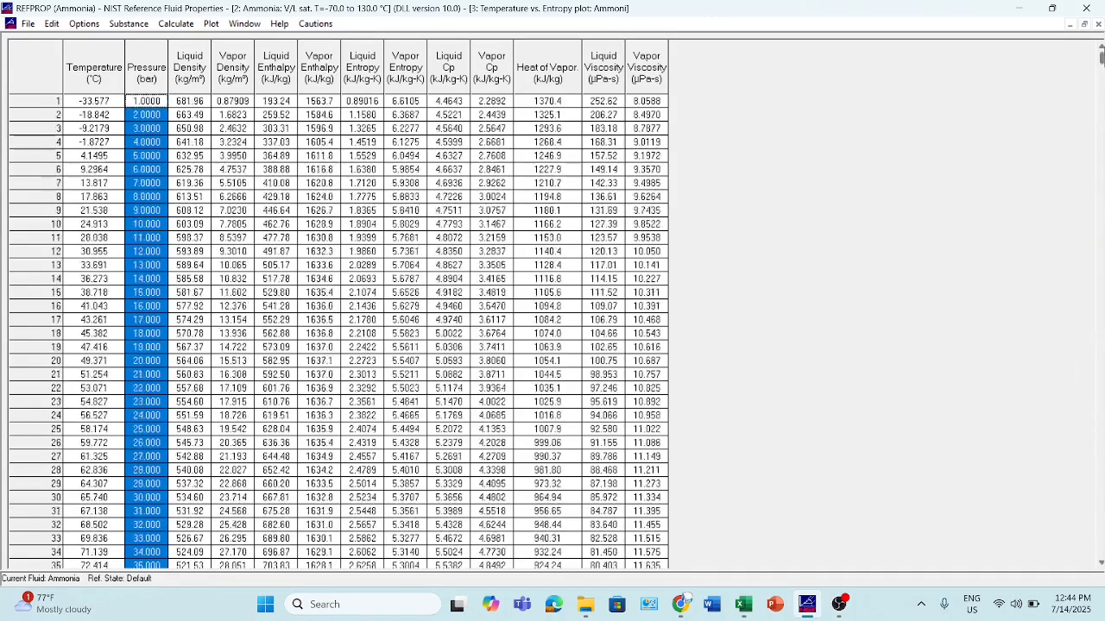
pyautogui.click(1084, 25)
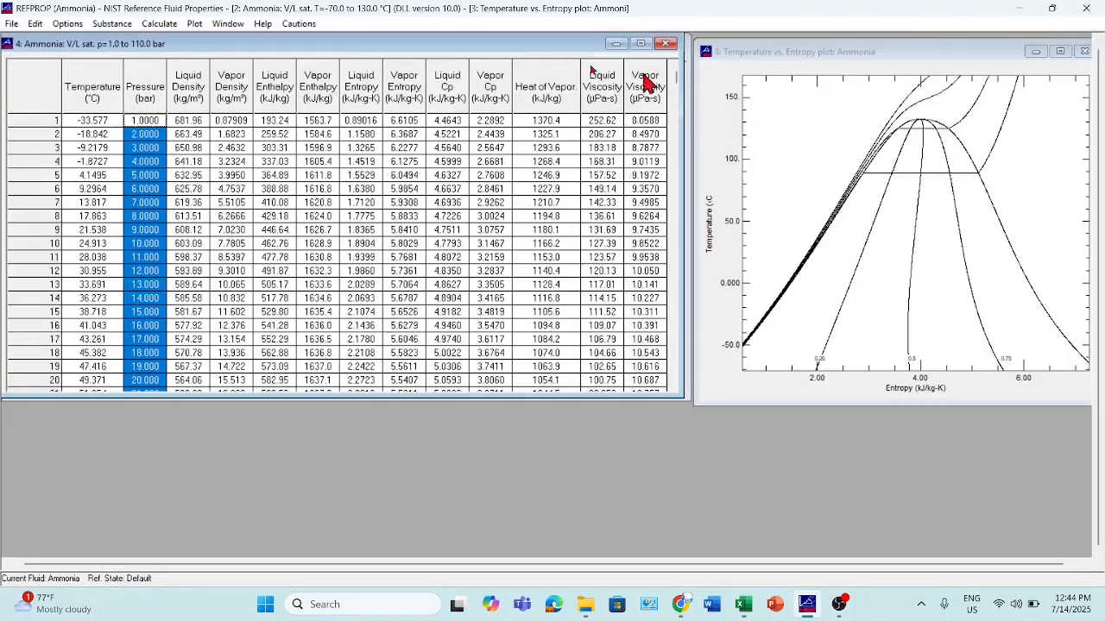
# Plot ammonia's p-h diagram with the default settings, stop the remaining calculation, and place the plot over the temperature-entropy plot
pyautogui.click(195, 26)
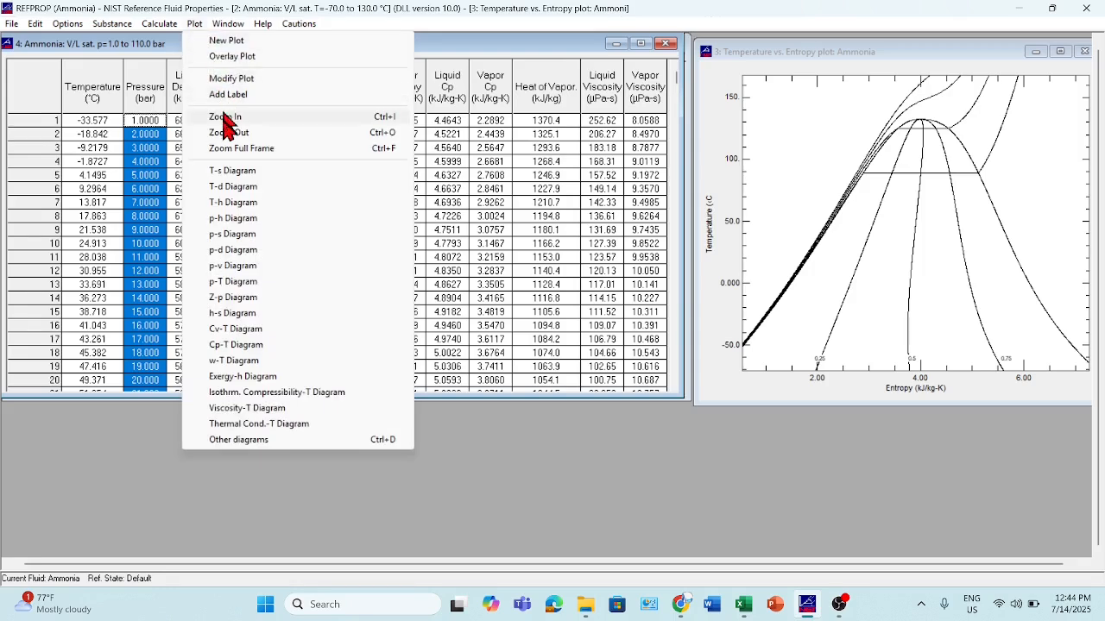
pyautogui.click(233, 218)
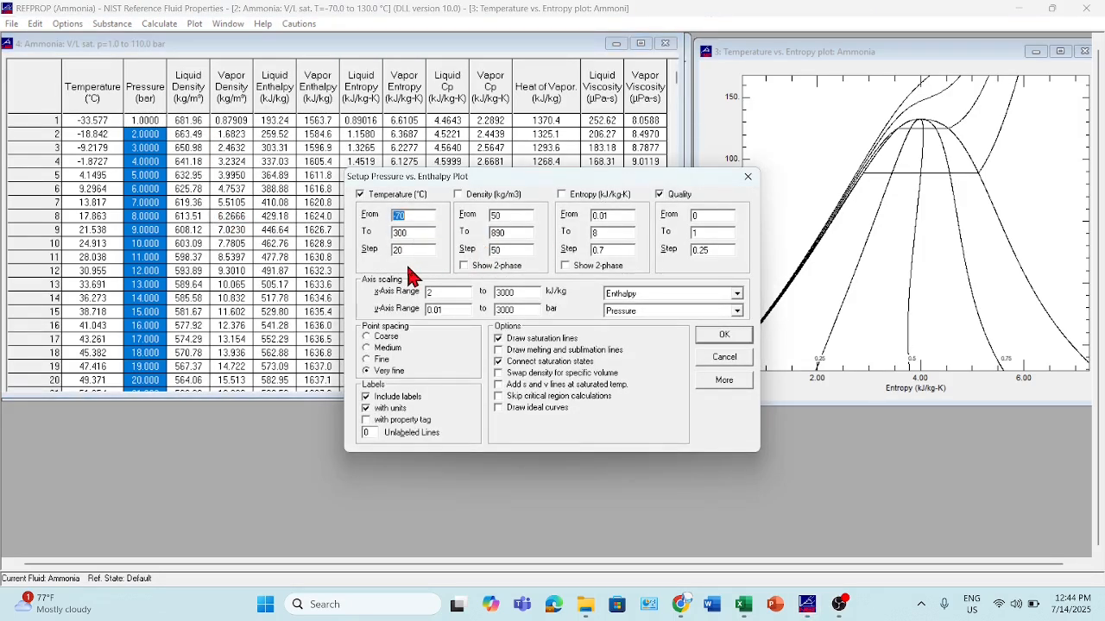
pyautogui.click(724, 343)
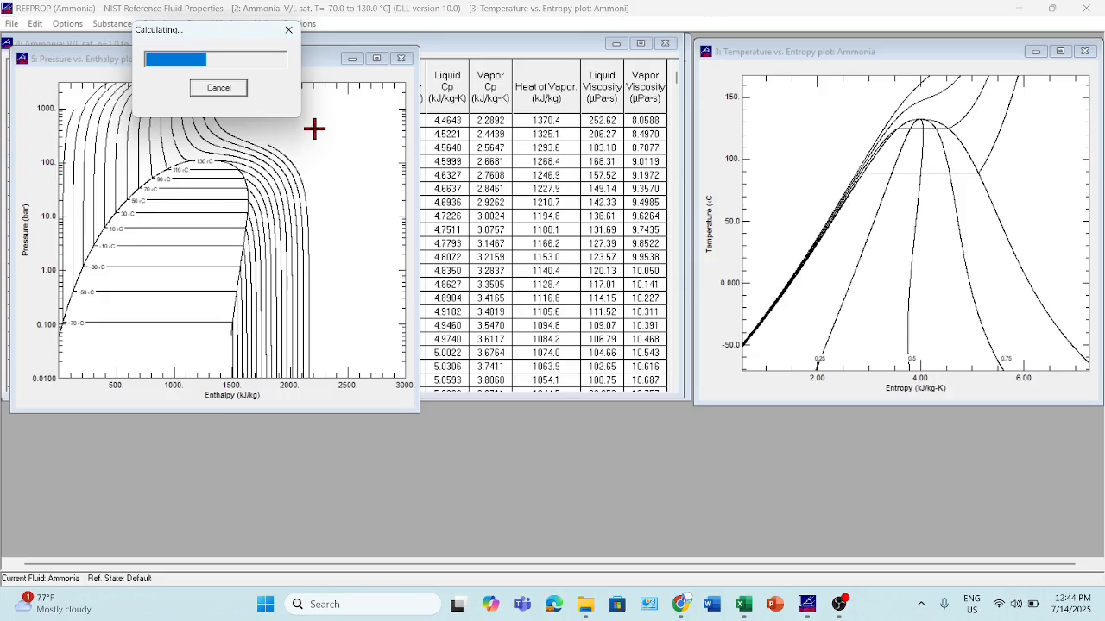
pyautogui.click(219, 89)
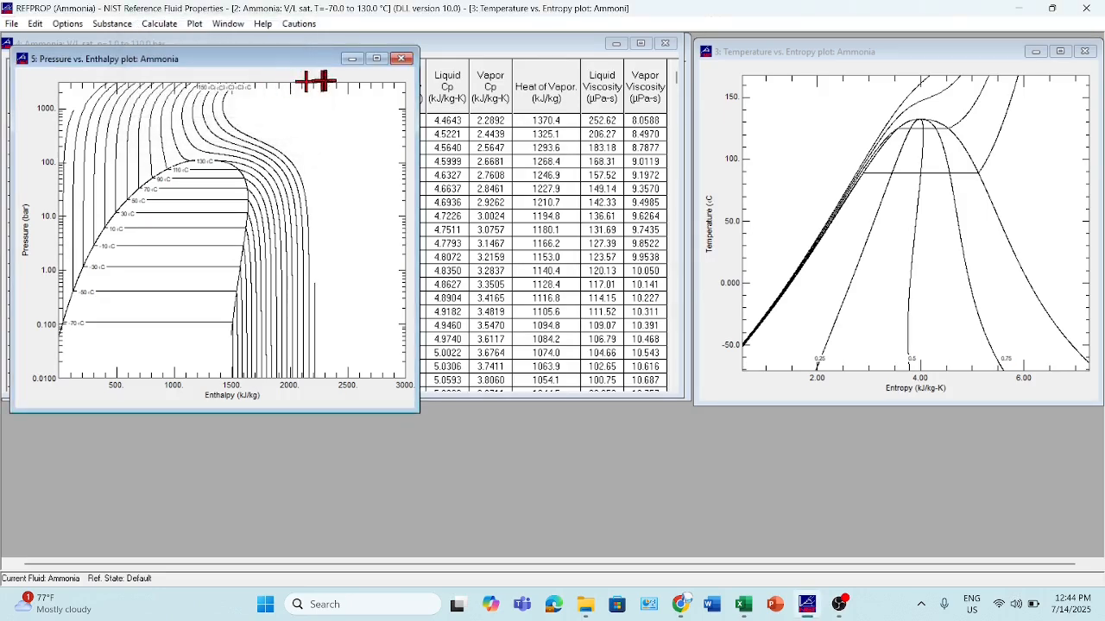
pyautogui.moveTo(263, 59); pyautogui.dragTo(942, 48)
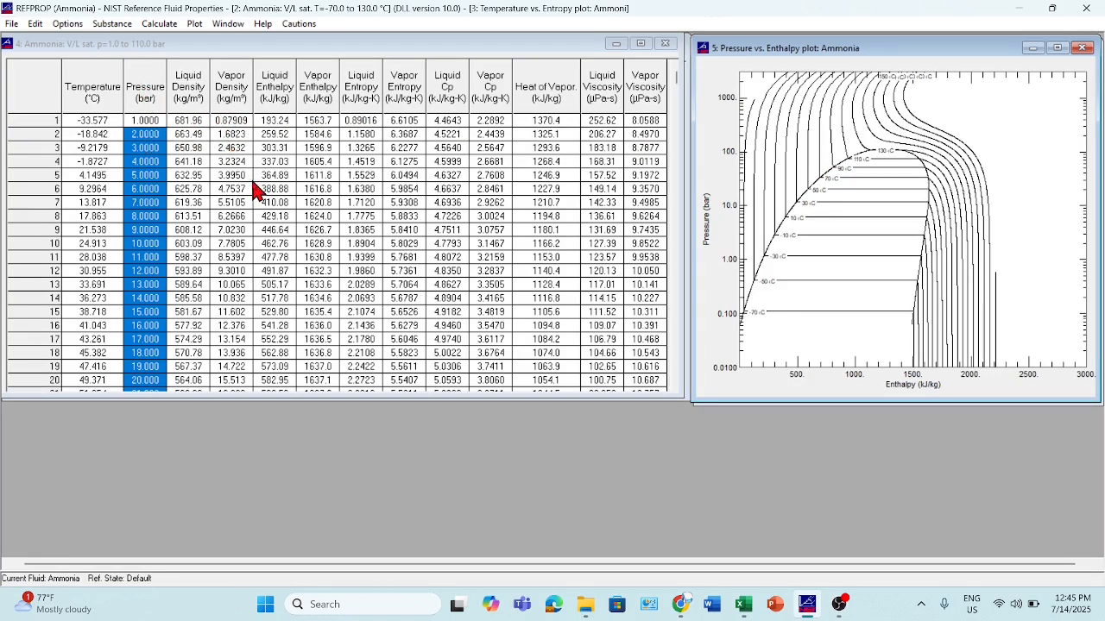
# Close both ammonia saturation tables and both the pressure-enthalpy and temperature-entropy plots
pyautogui.click(664, 43)
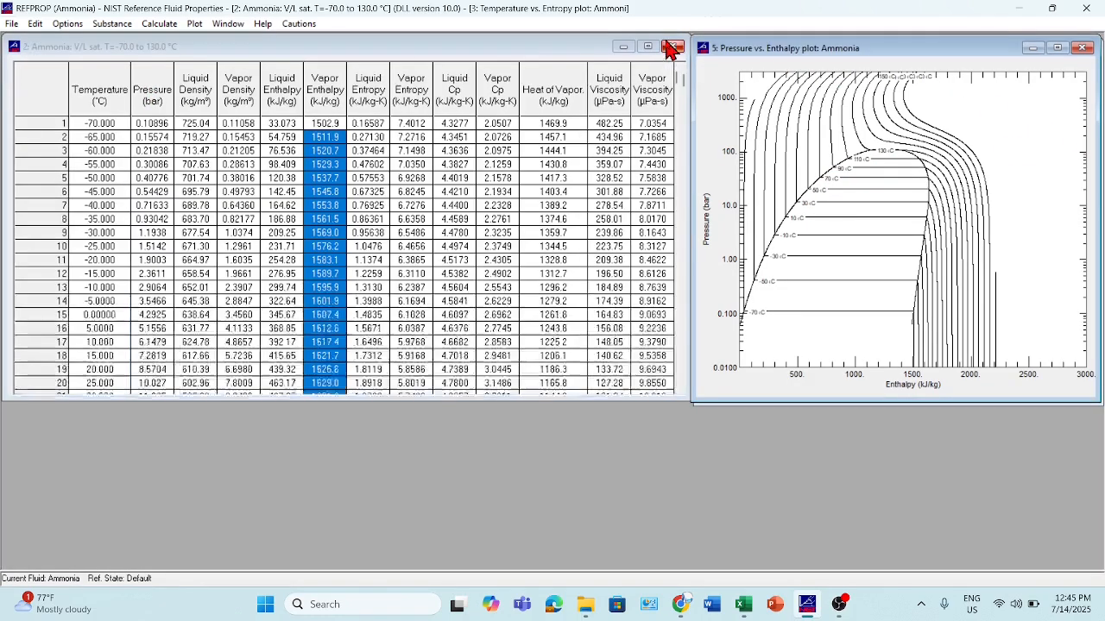
pyautogui.click(664, 43)
pyautogui.click(1082, 49)
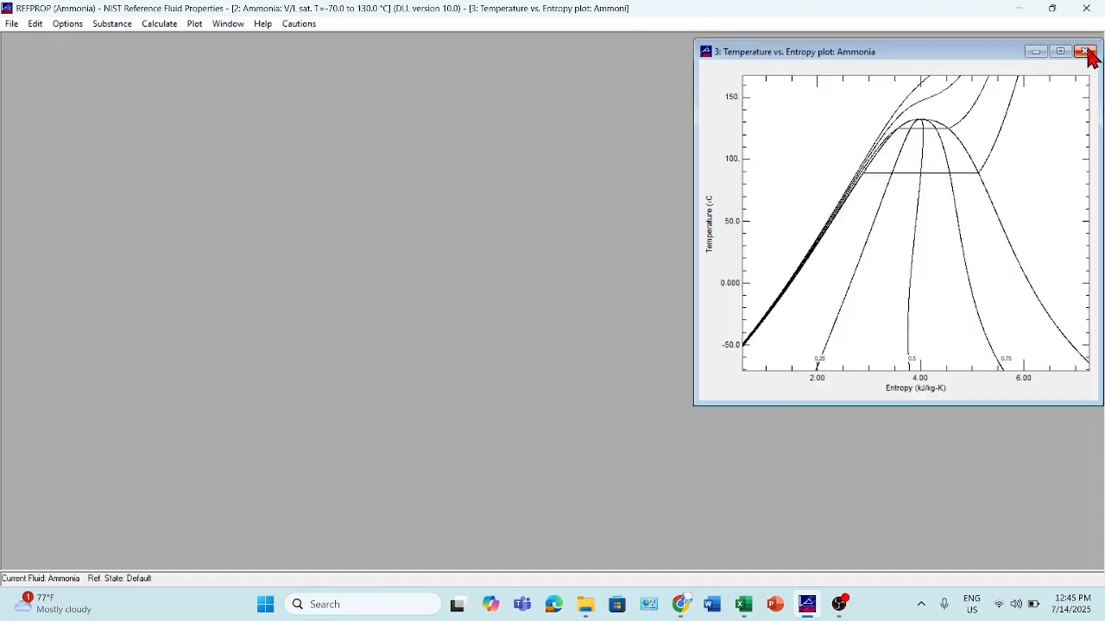
pyautogui.click(1087, 53)
# Generate a vapor-liquid saturation table for ammonia at a fixed 10.0 °C, varying quality from 0.0 to 1.0 in 0.1 increments
pyautogui.click(121, 25)
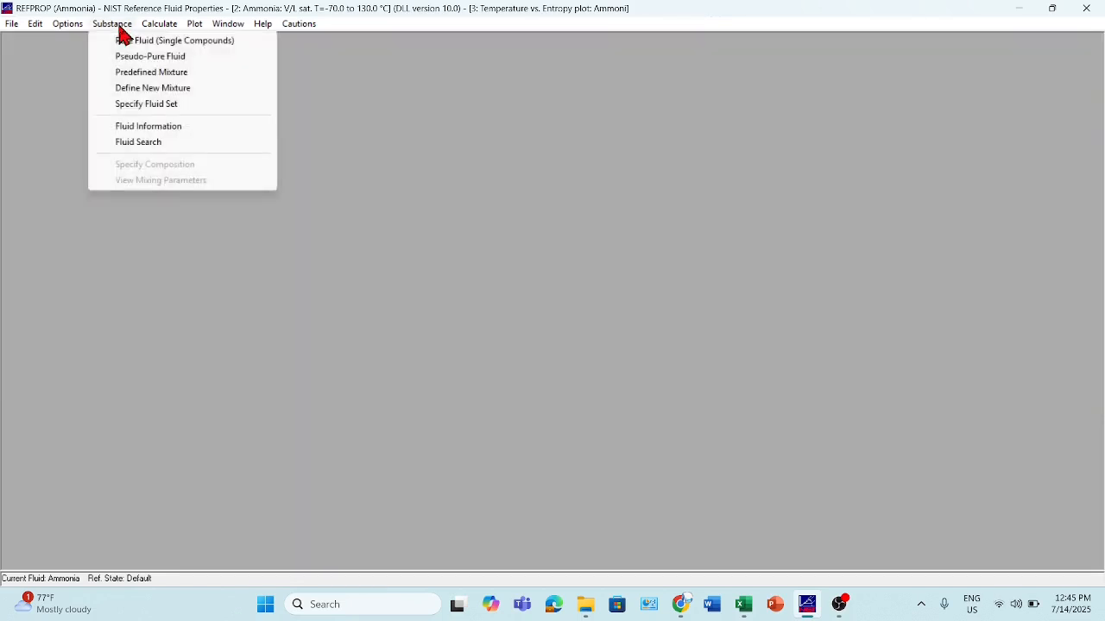
pyautogui.moveTo(167, 26)
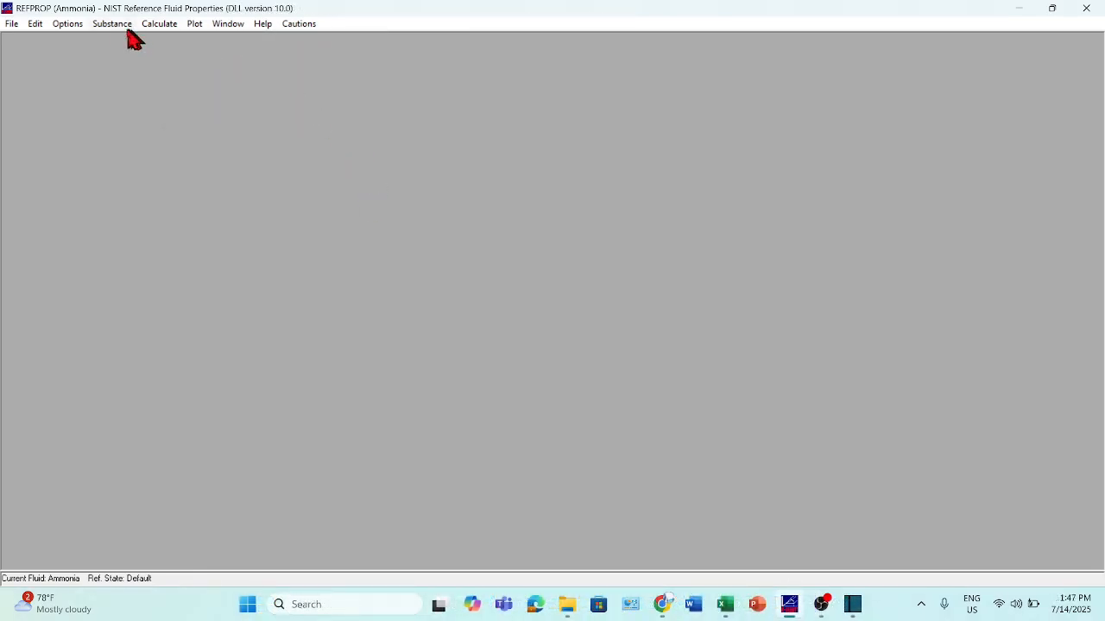
pyautogui.click(154, 25)
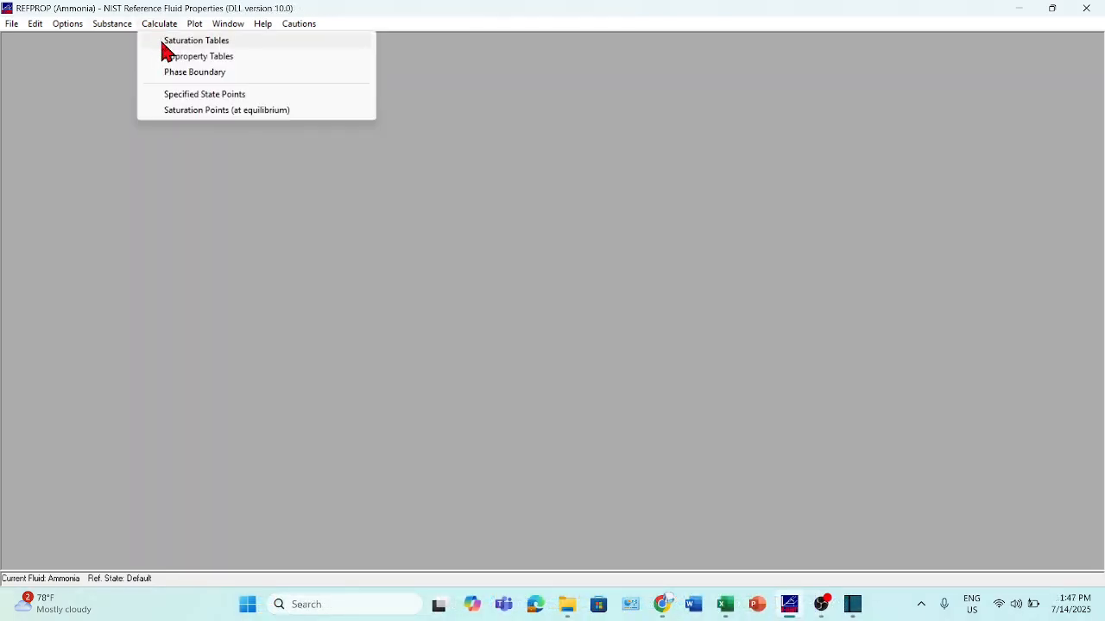
pyautogui.click(162, 43)
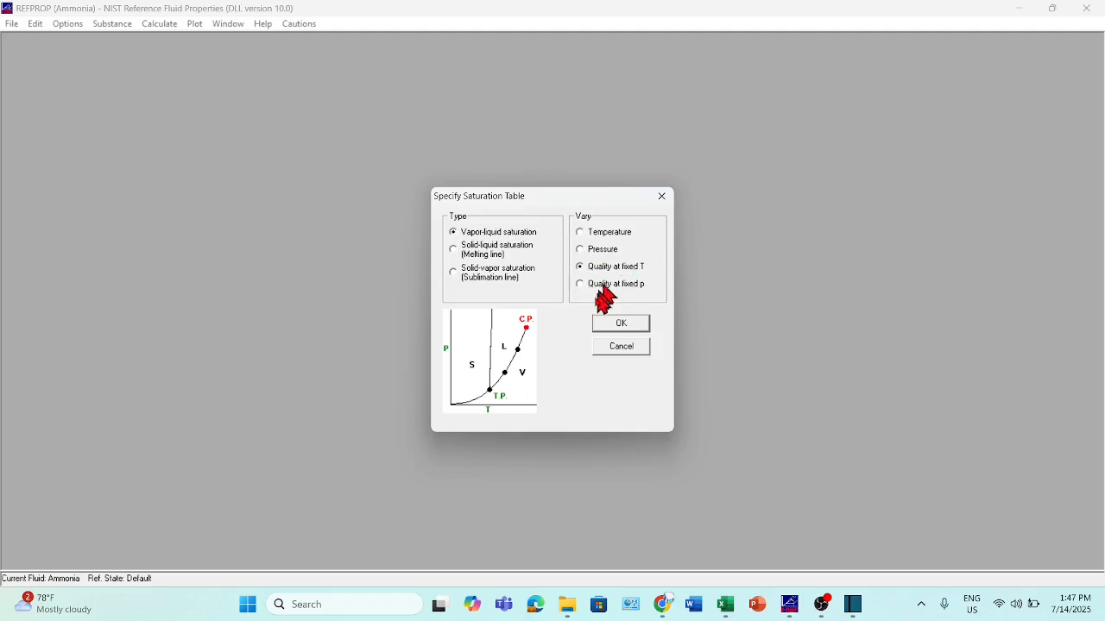
pyautogui.click(615, 333)
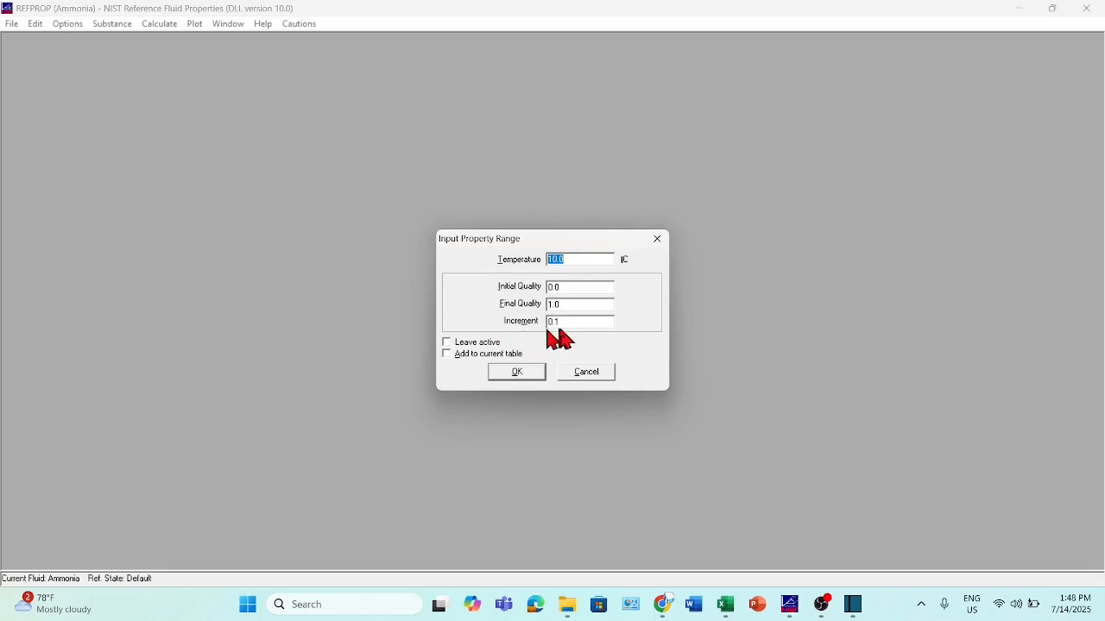
pyautogui.click(516, 374)
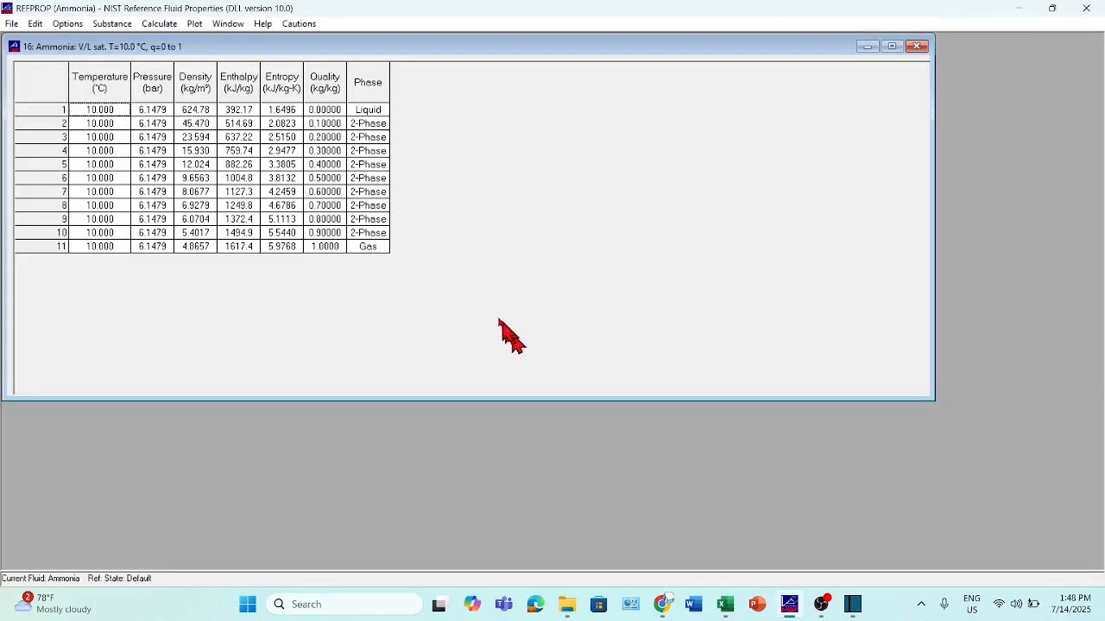
# Examine the table's temperature, pressure and quality columns and compare the phase entries of the first, middle and last rows
pyautogui.click(101, 82)
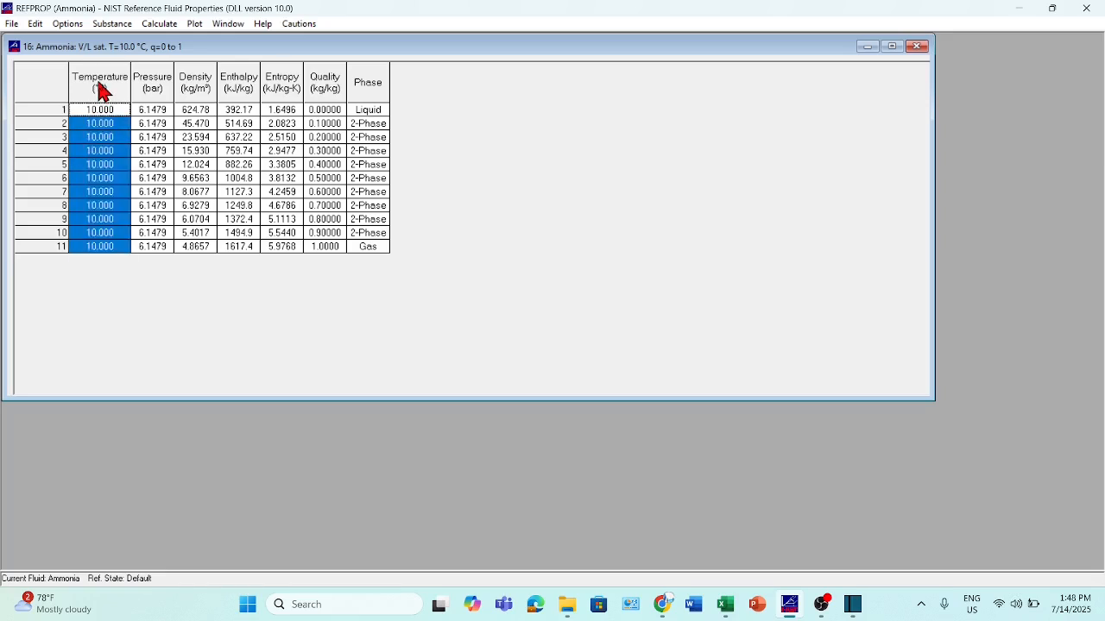
pyautogui.click(158, 84)
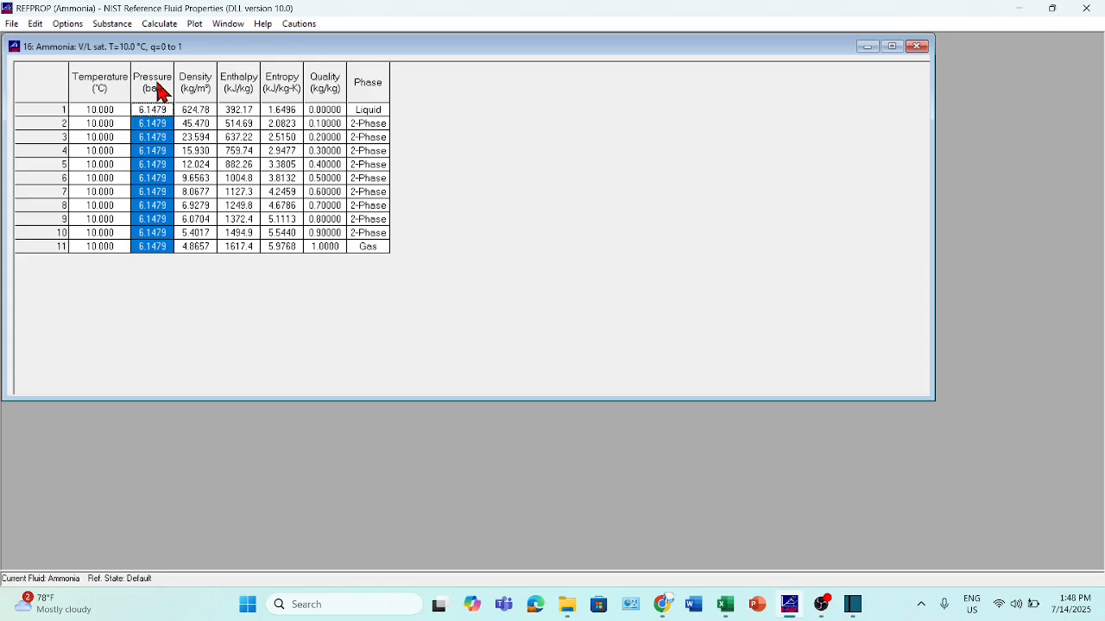
pyautogui.click(331, 86)
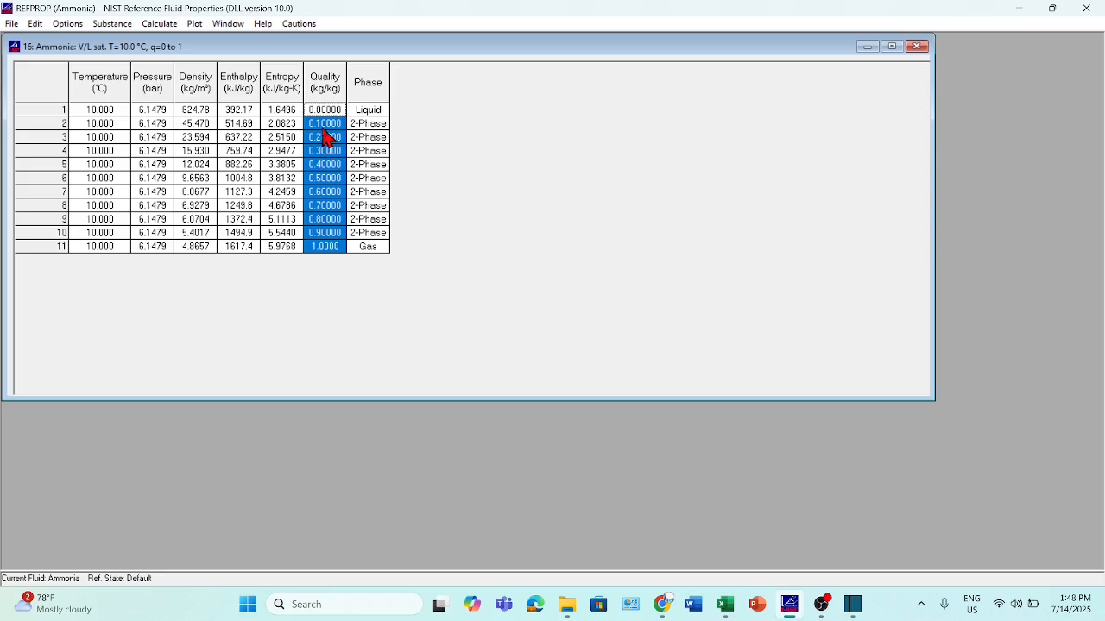
pyautogui.click(369, 110)
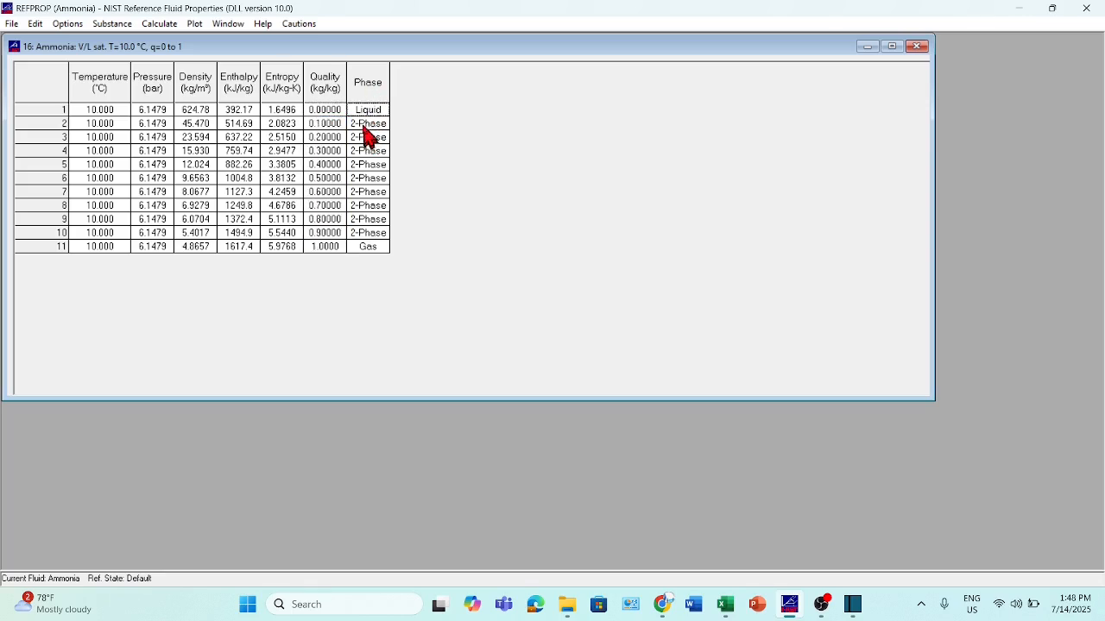
pyautogui.click(366, 138)
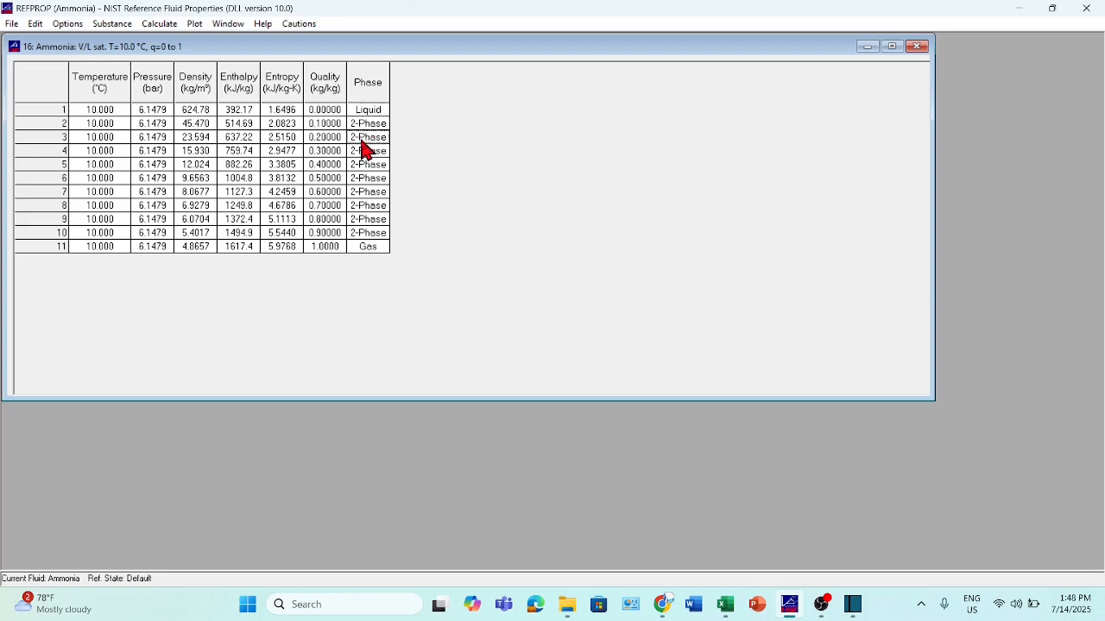
pyautogui.click(362, 247)
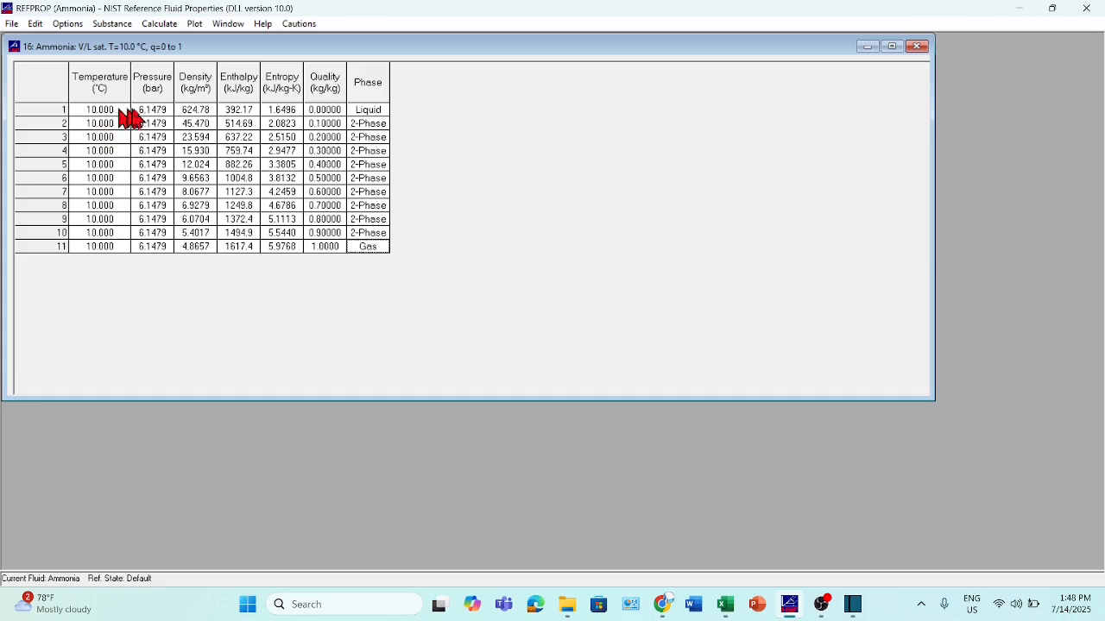
pyautogui.click(367, 113)
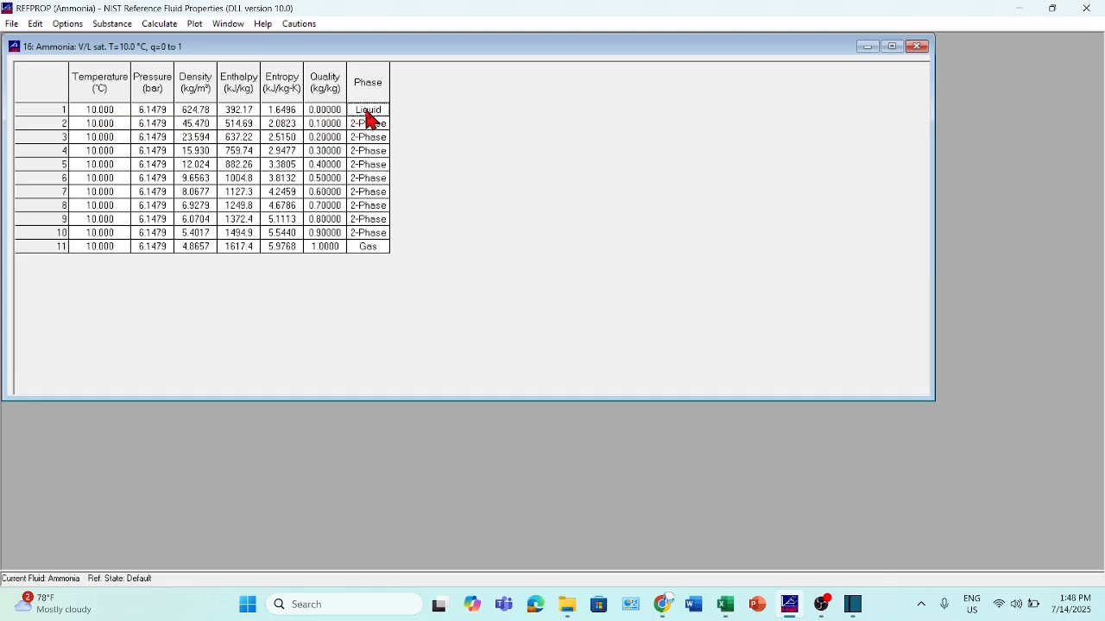
pyautogui.click(364, 249)
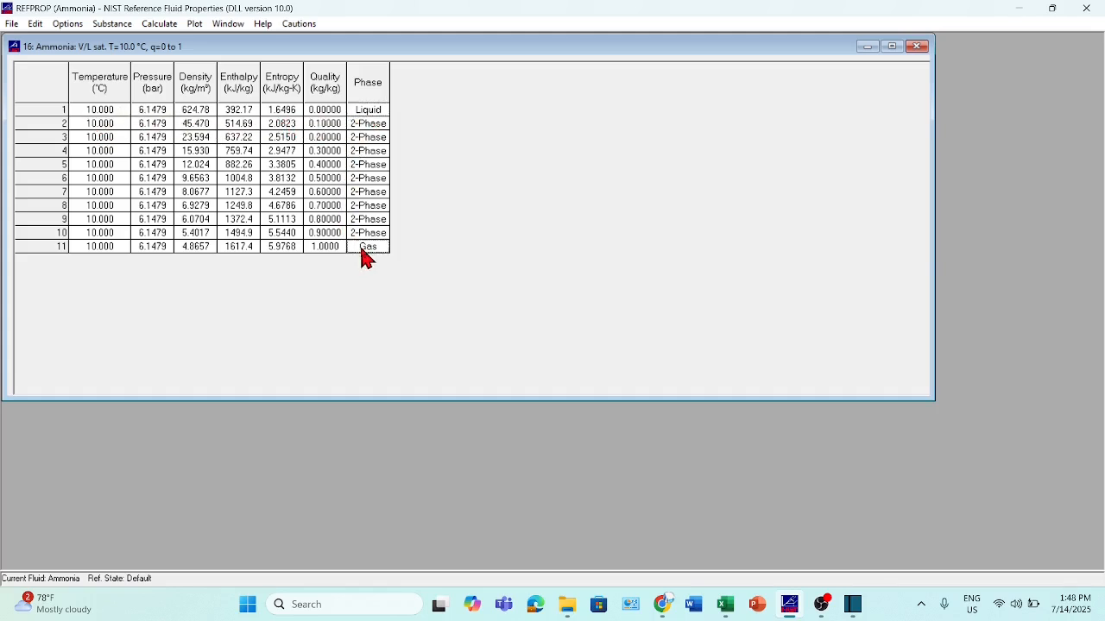
# Examine the two-phase rows 2 to 10 one by one, plus the enthalpy, entropy and quality columns
pyautogui.click(32, 124)
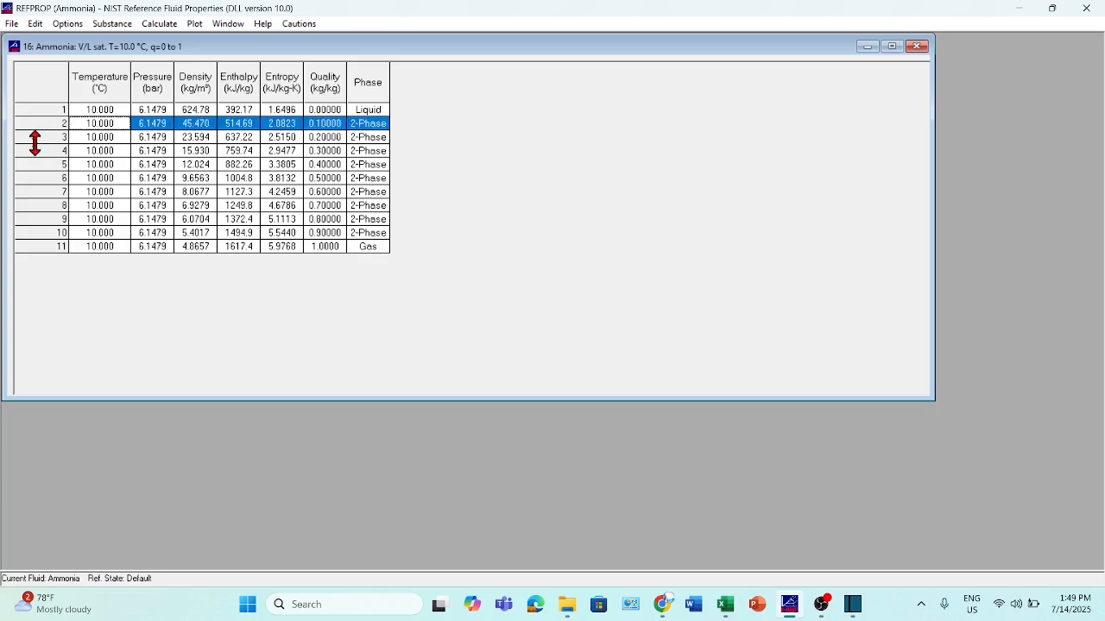
pyautogui.click(35, 136)
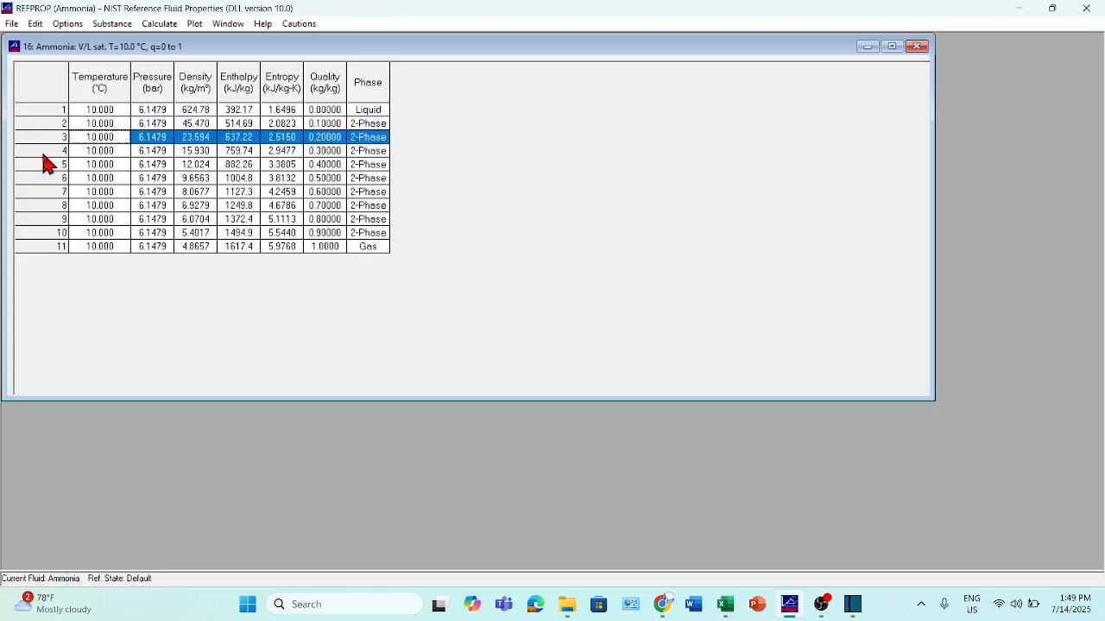
pyautogui.click(41, 149)
pyautogui.click(46, 166)
pyautogui.click(46, 179)
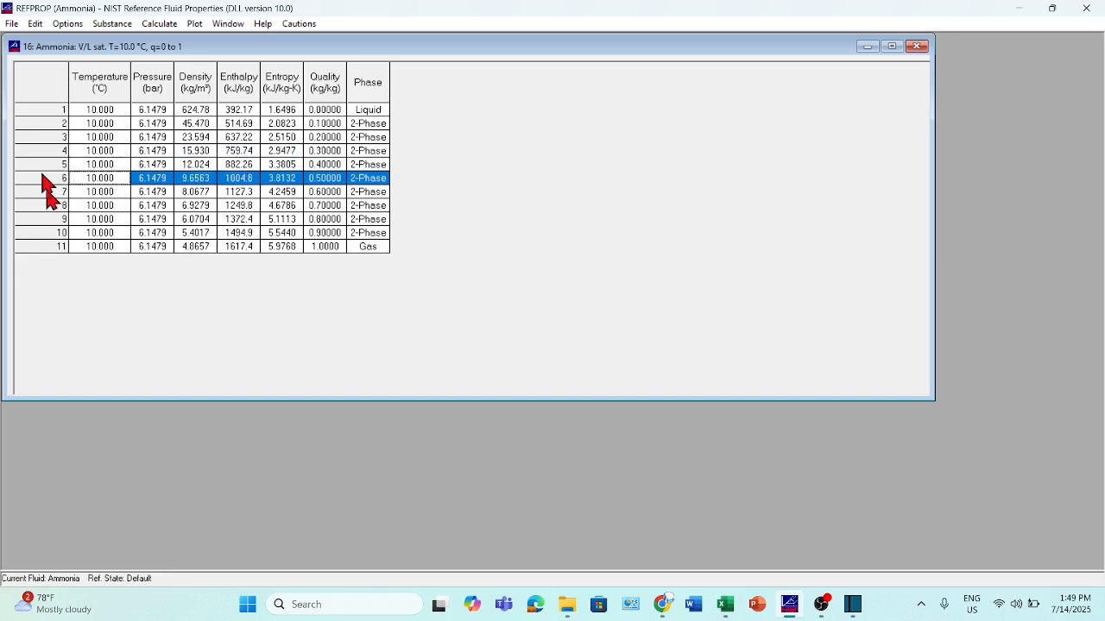
pyautogui.click(47, 191)
pyautogui.click(49, 205)
pyautogui.click(52, 219)
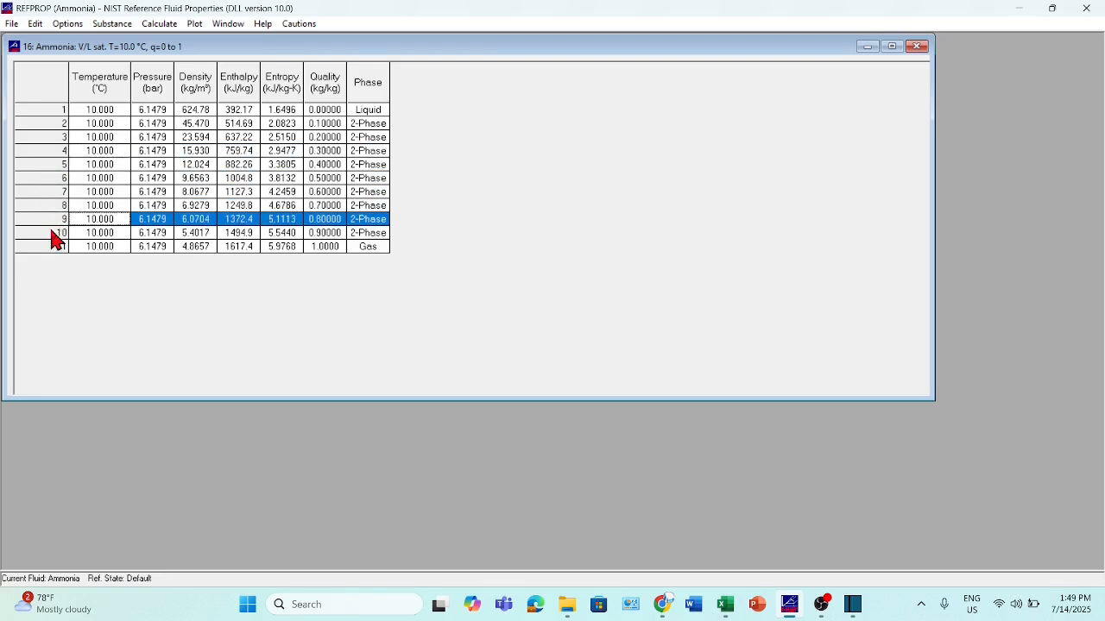
pyautogui.click(53, 233)
pyautogui.click(240, 97)
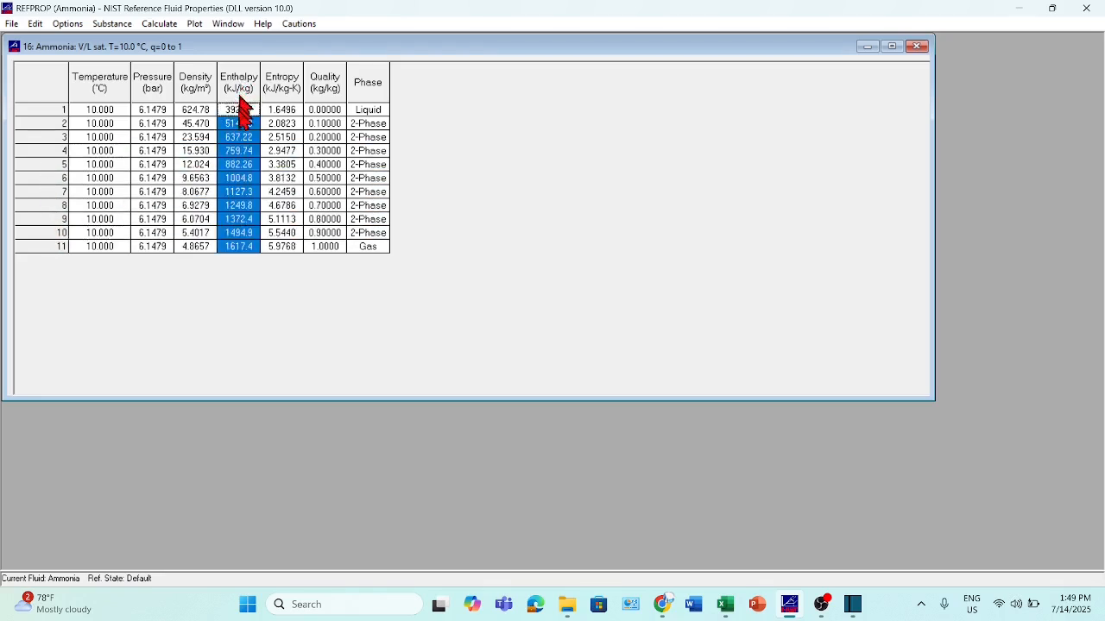
pyautogui.click(284, 87)
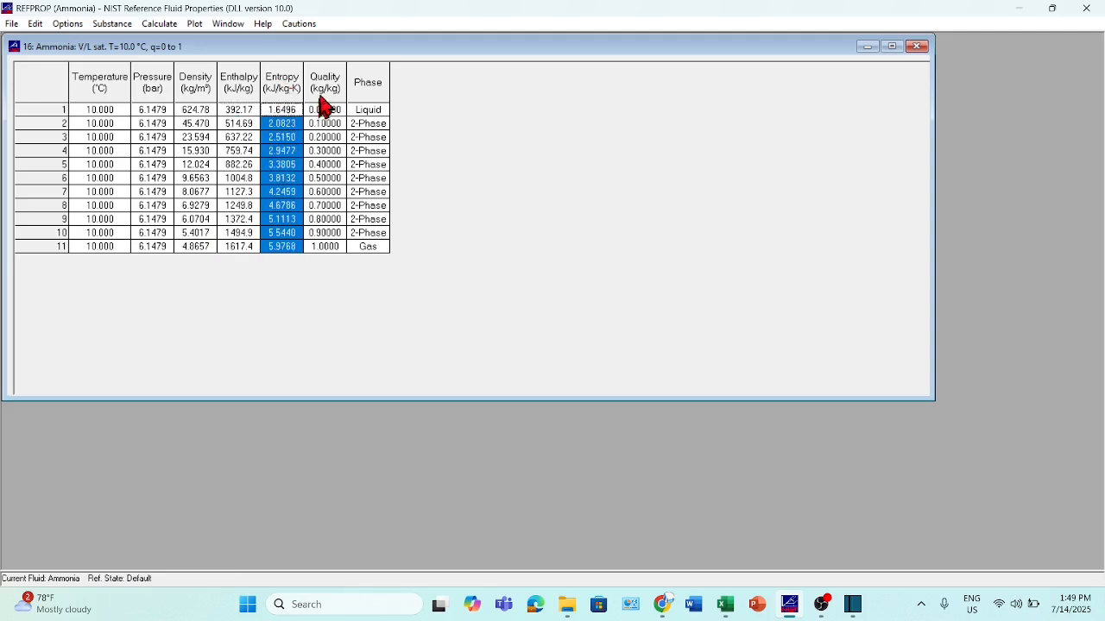
pyautogui.click(323, 88)
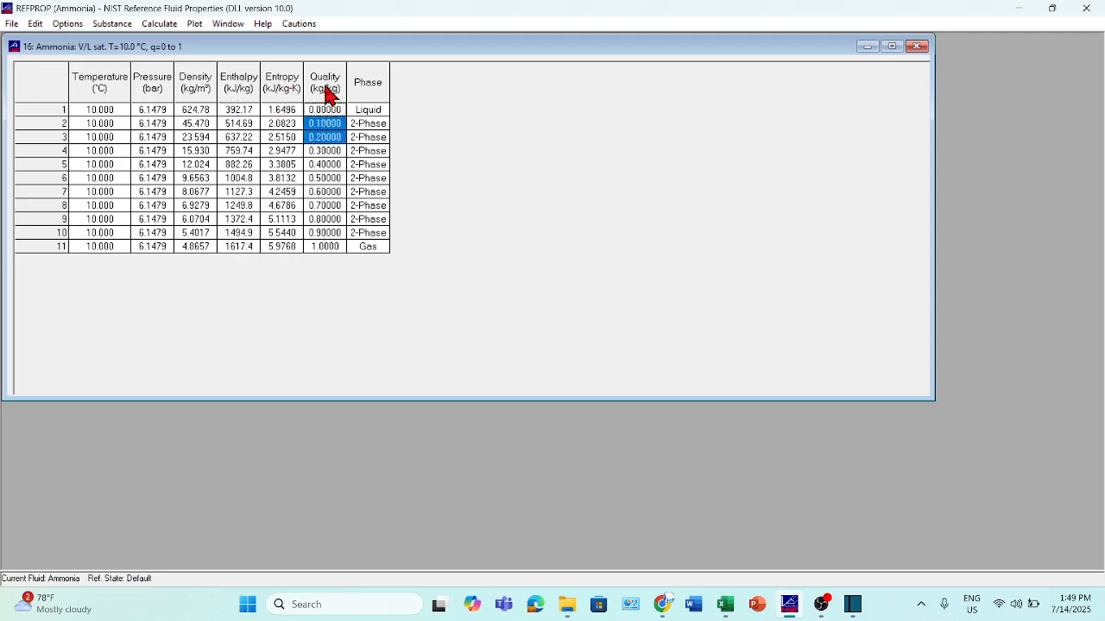
# Close the ammonia saturation table at 10.0 °C with quality varying from 0 to 1
pyautogui.click(920, 48)
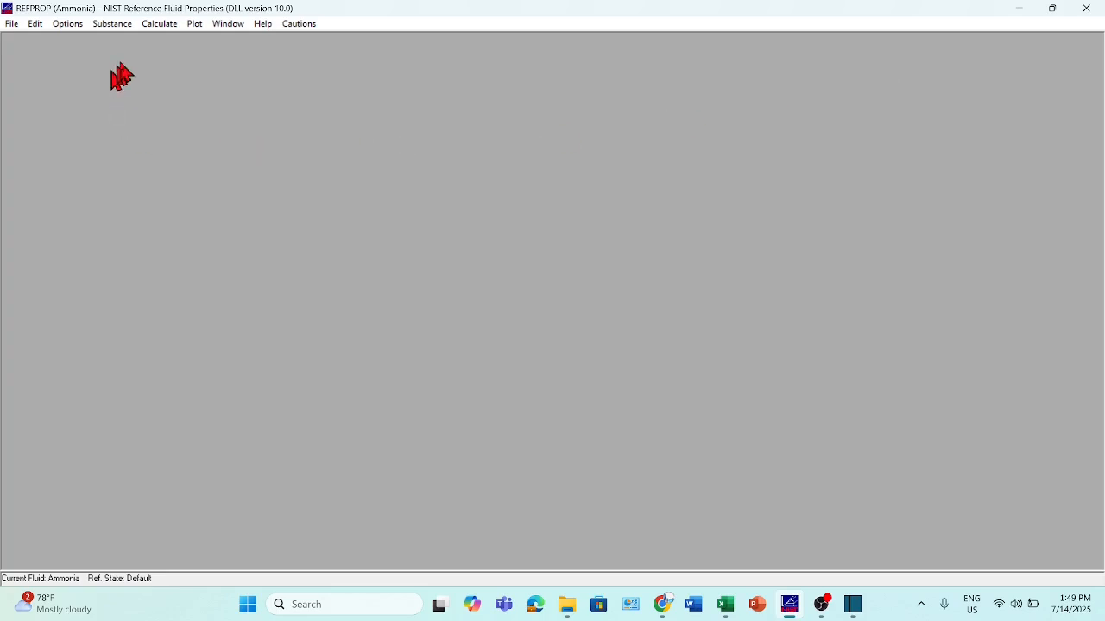
pyautogui.click(114, 26)
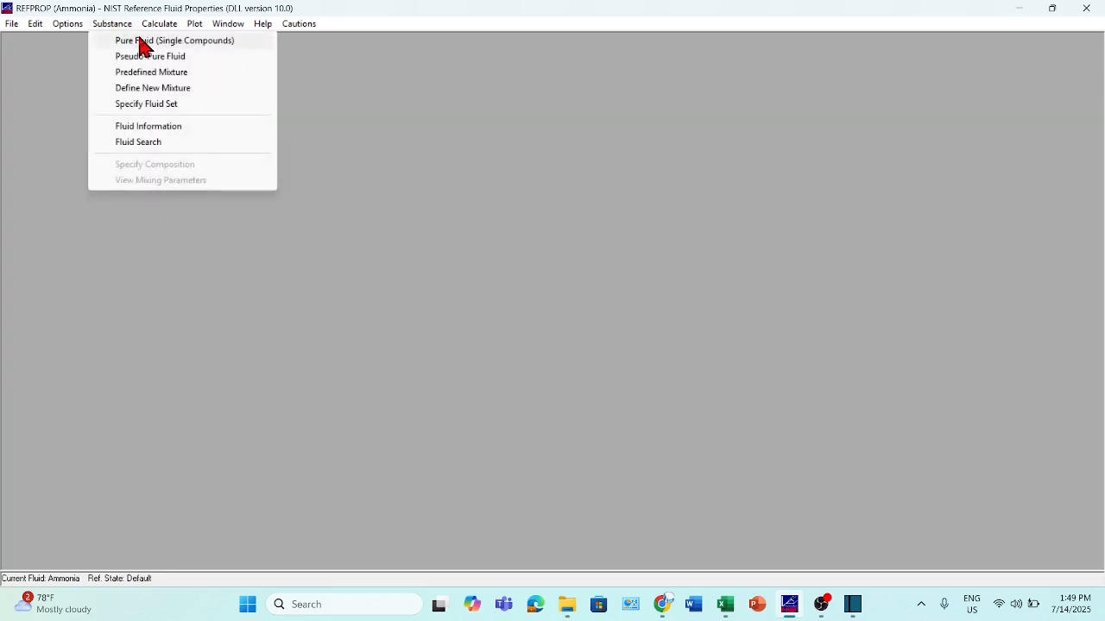
pyautogui.click(160, 26)
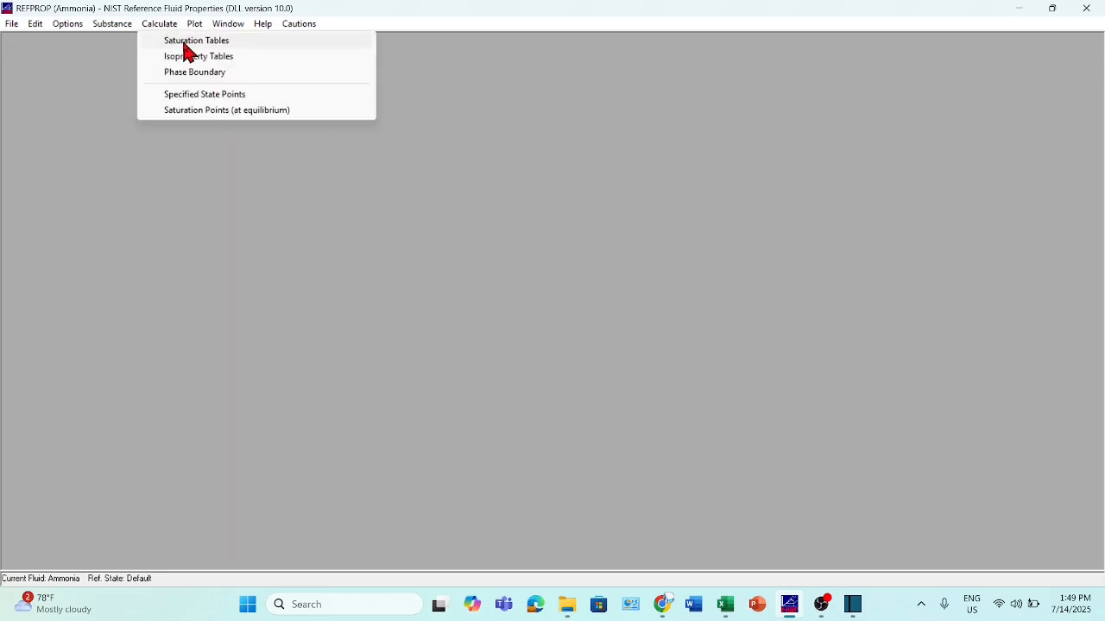
pyautogui.click(195, 41)
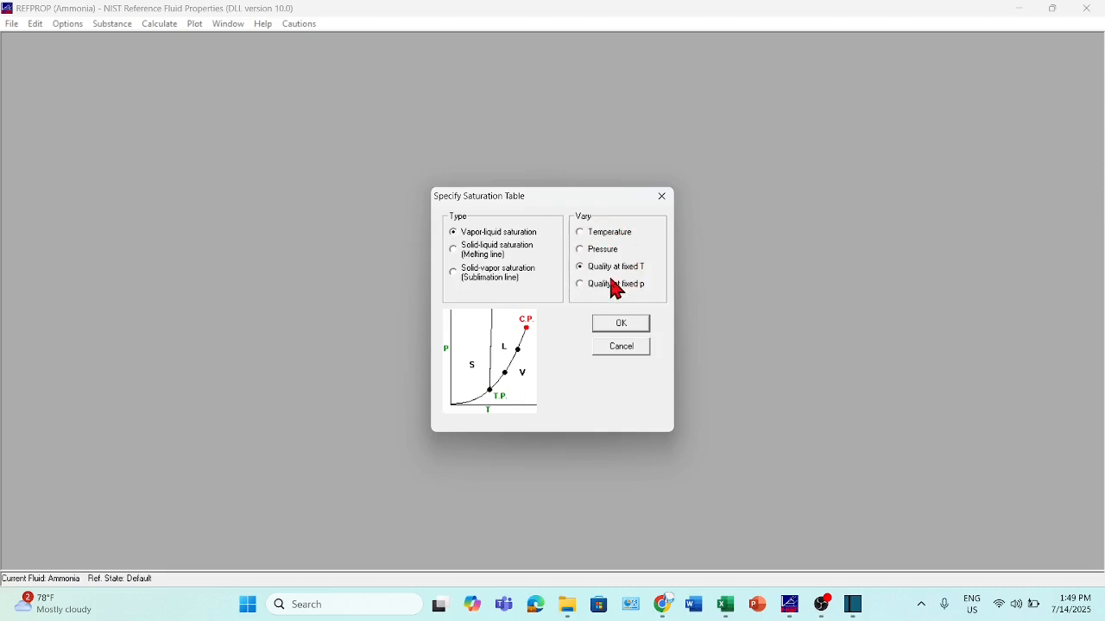
pyautogui.click(454, 251)
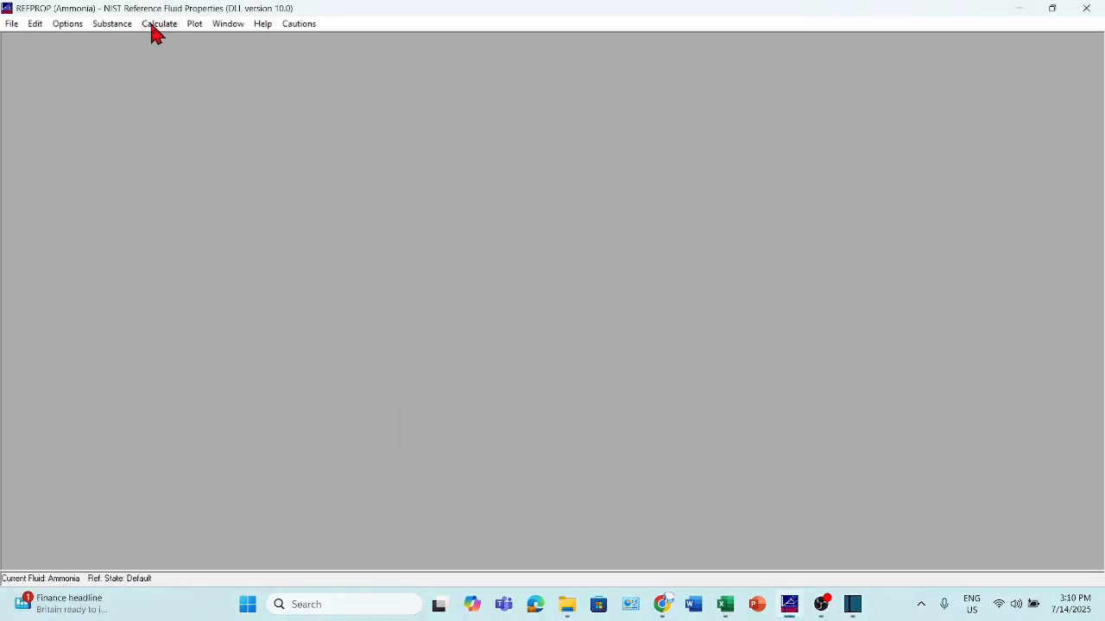
# Generate an isoproperty table for ammonia at constant 25.0 °C, varying pressure from 1.0 to 300.0 bar in 1.0 bar increments
pyautogui.click(157, 27)
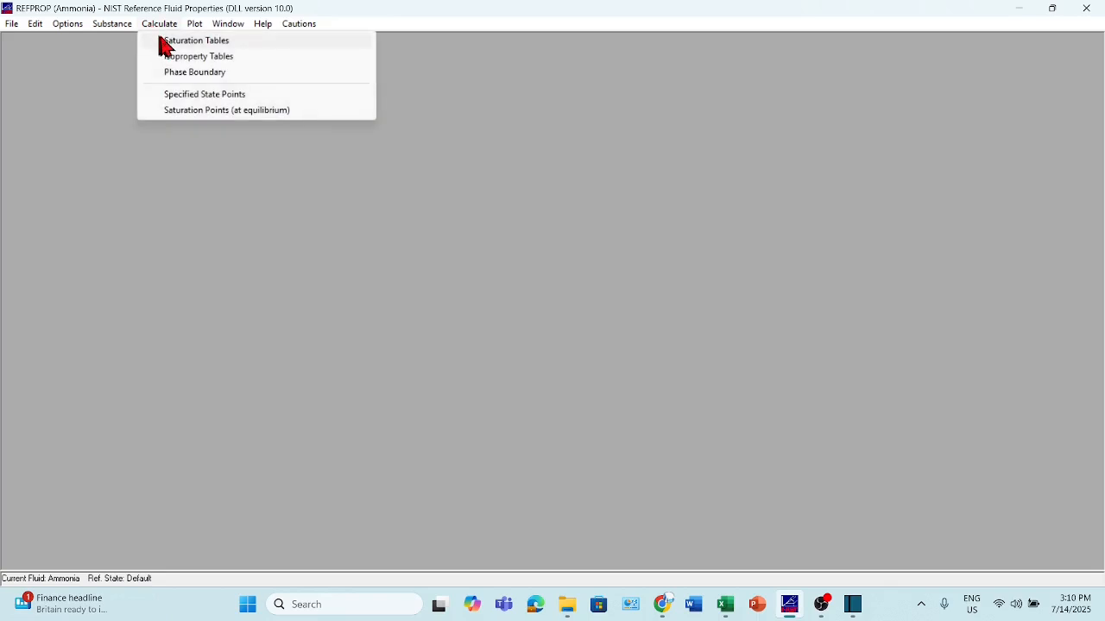
pyautogui.click(240, 61)
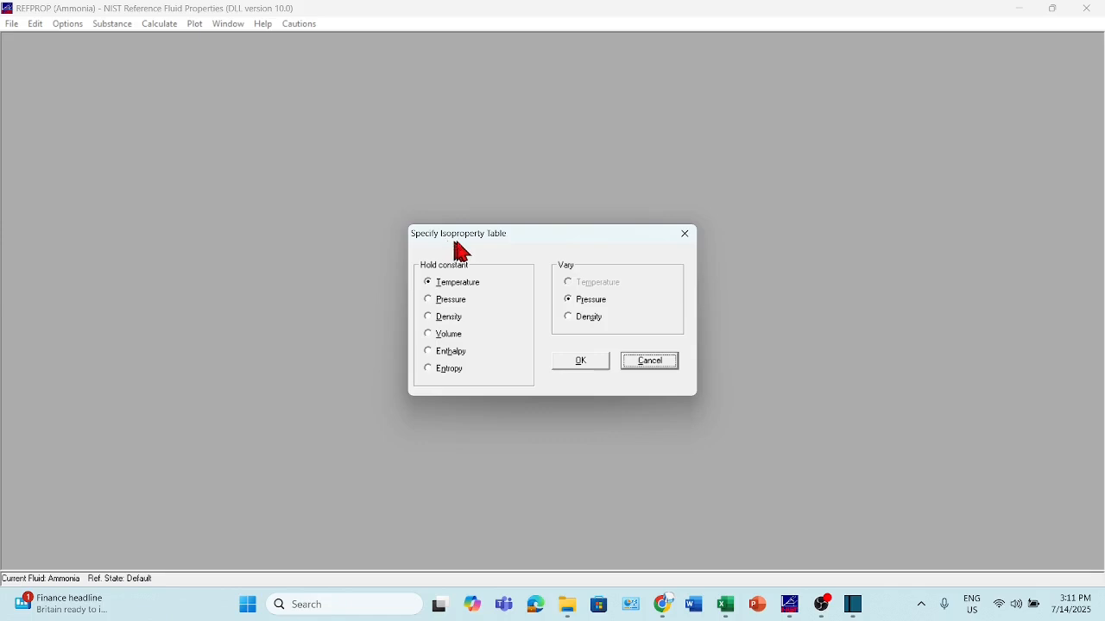
pyautogui.click(429, 281)
pyautogui.click(568, 317)
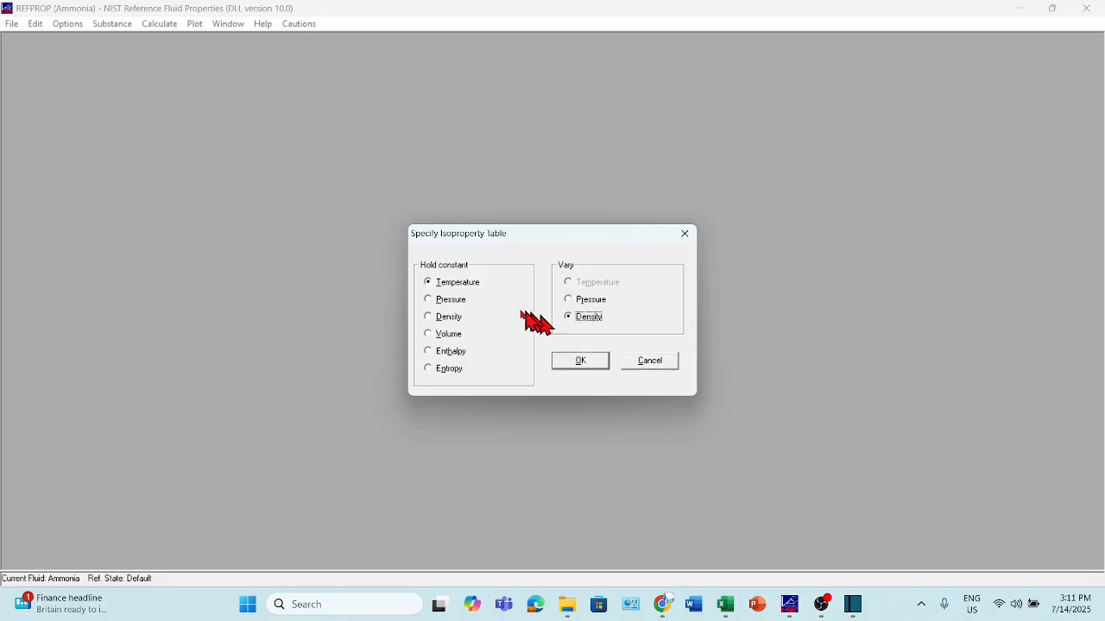
pyautogui.click(428, 299)
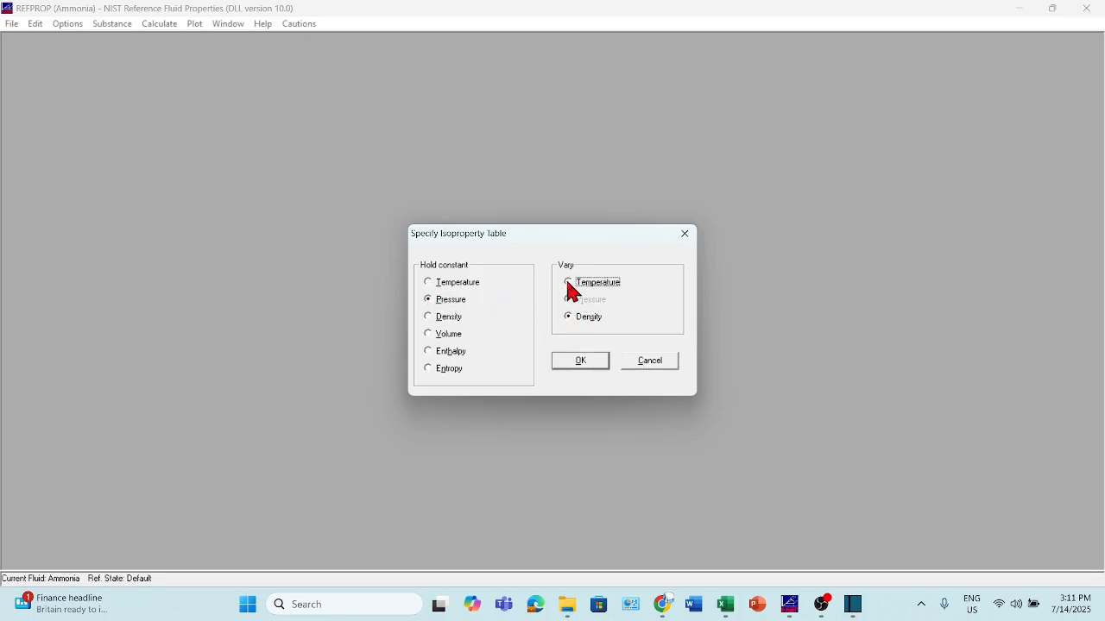
pyautogui.click(569, 317)
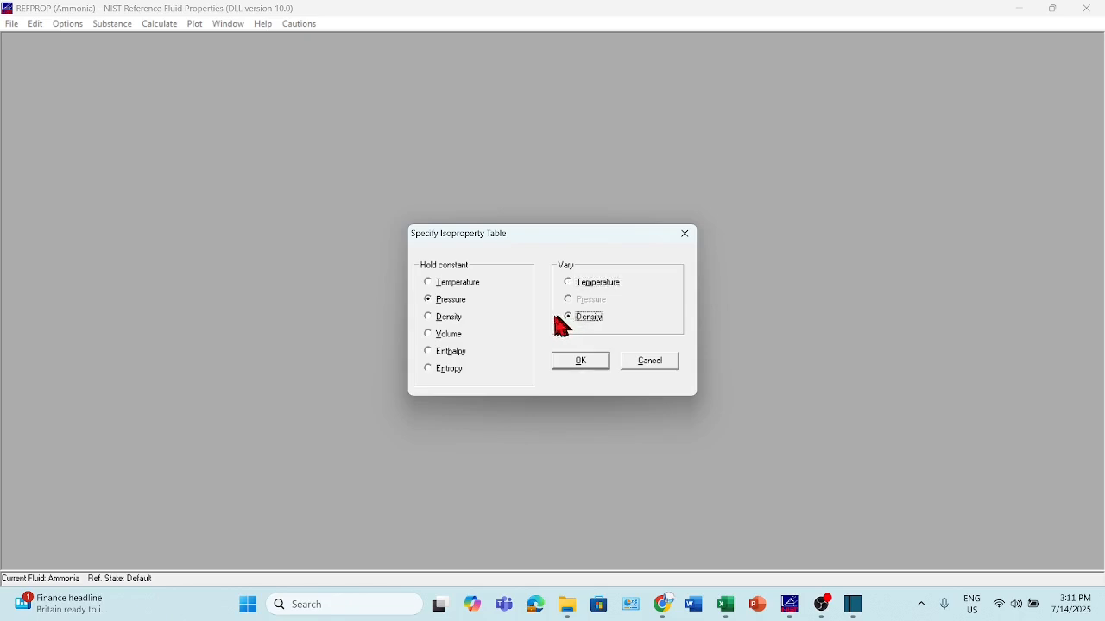
pyautogui.click(503, 317)
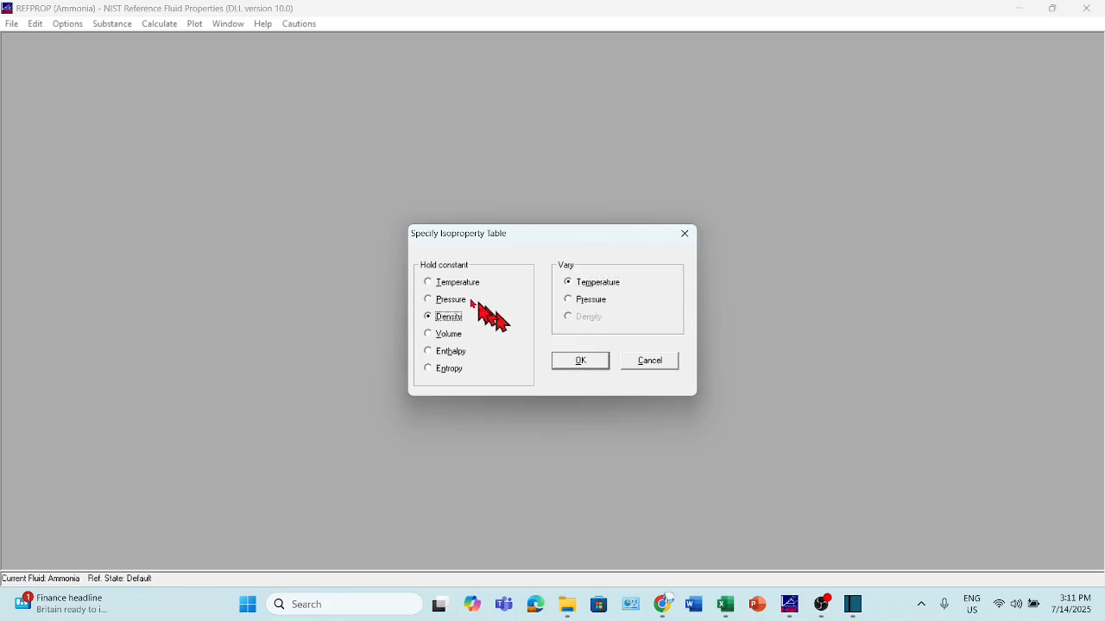
pyautogui.click(428, 283)
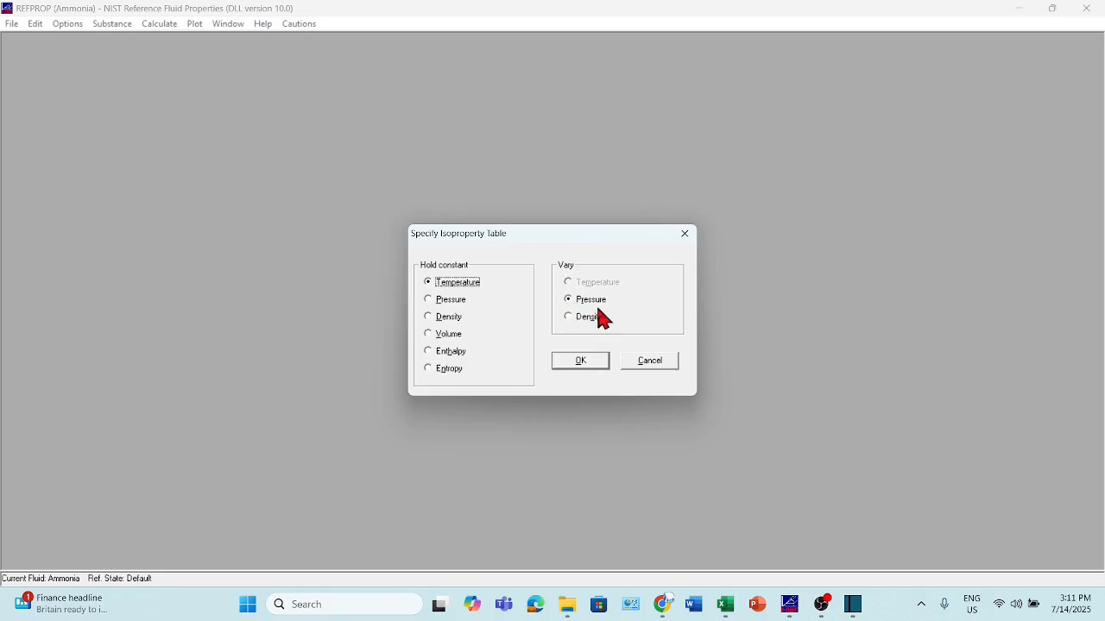
pyautogui.click(581, 362)
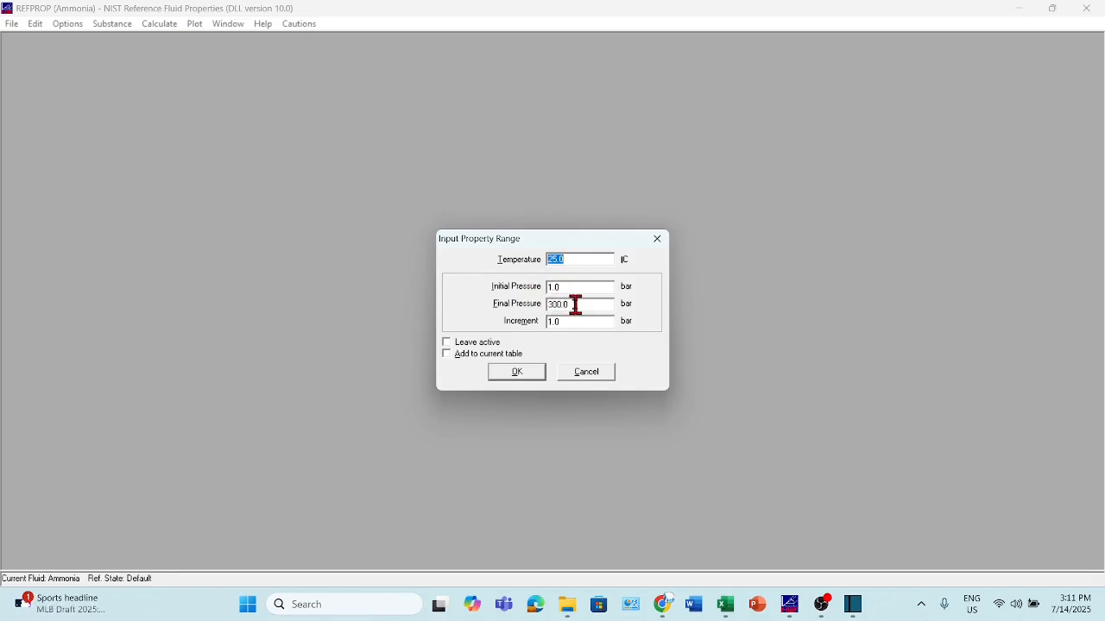
pyautogui.click(518, 372)
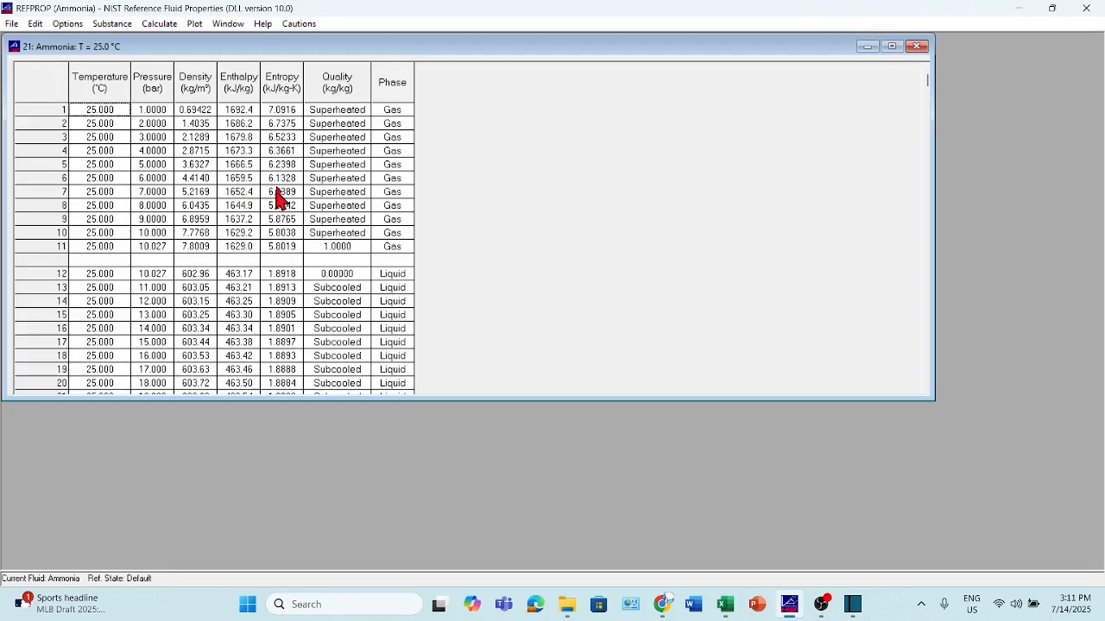
# Maximize the isotherm table and examine its temperature and pressure columns, row 1, and row 11 with its quality
pyautogui.click(893, 46)
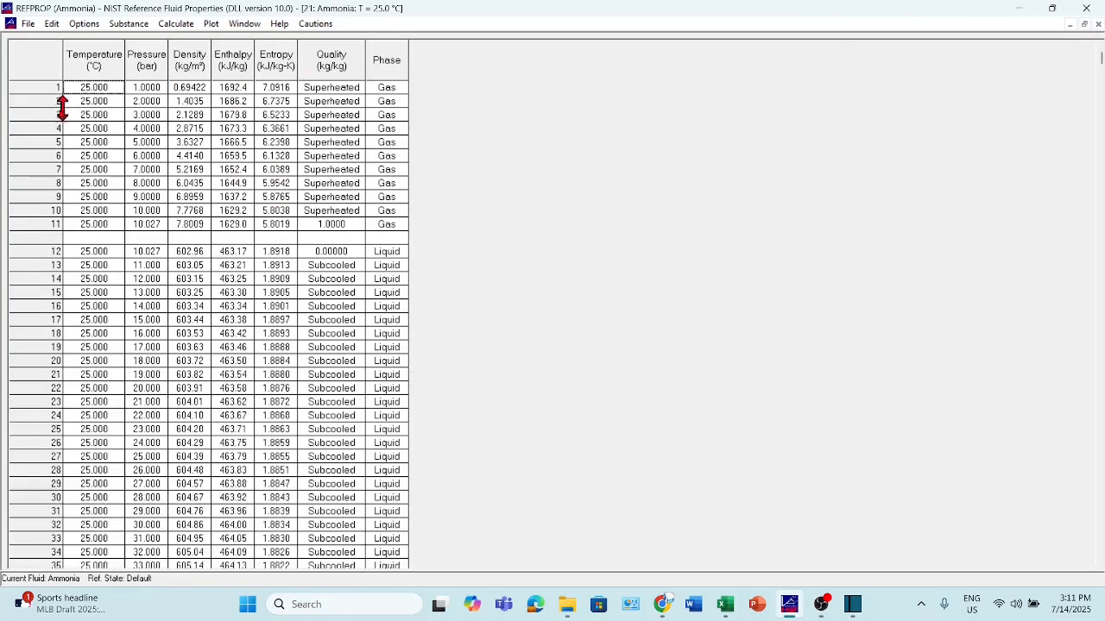
pyautogui.click(97, 72)
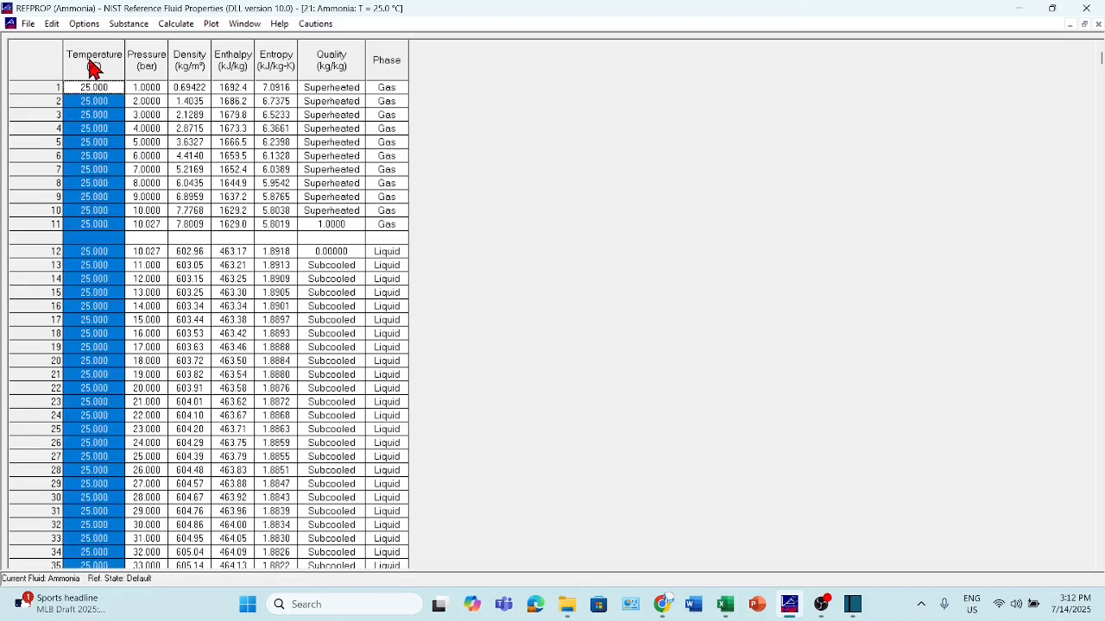
pyautogui.click(149, 73)
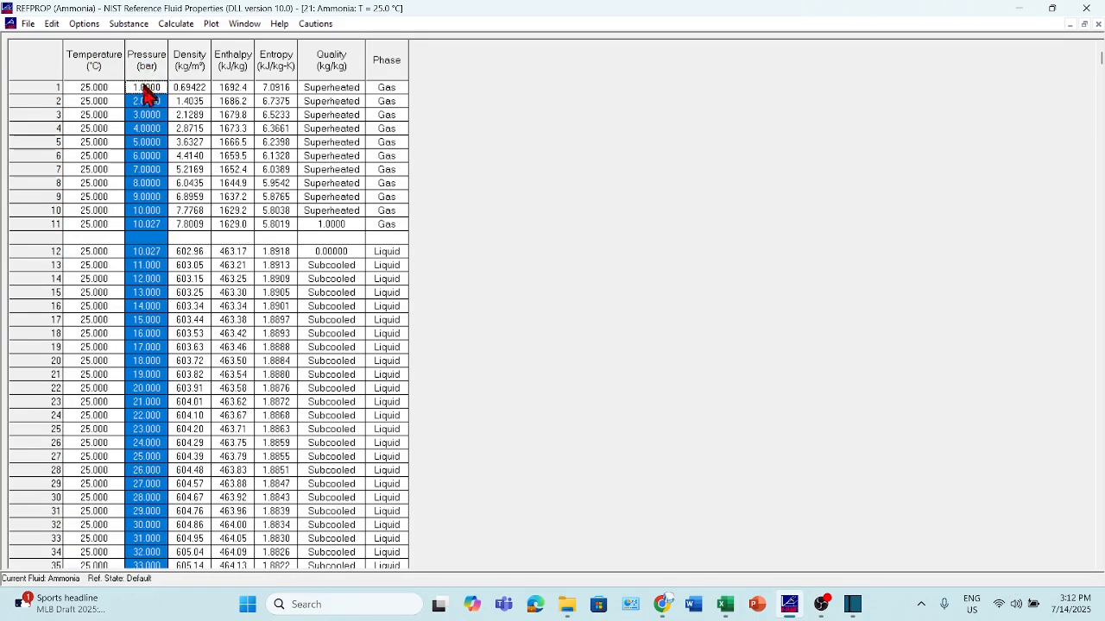
pyautogui.click(38, 88)
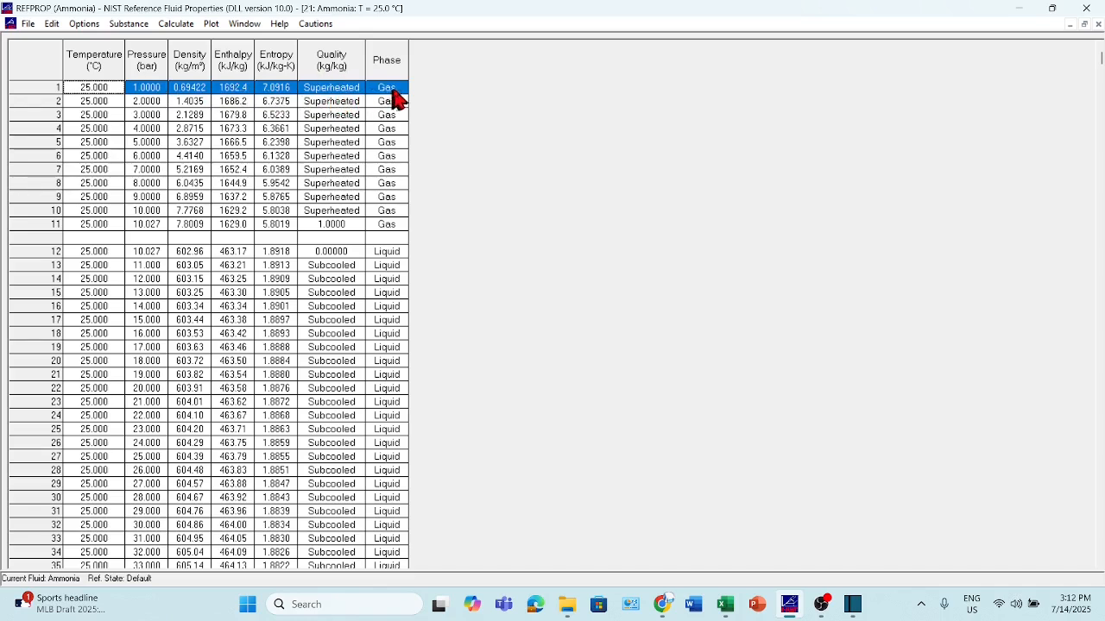
pyautogui.click(53, 226)
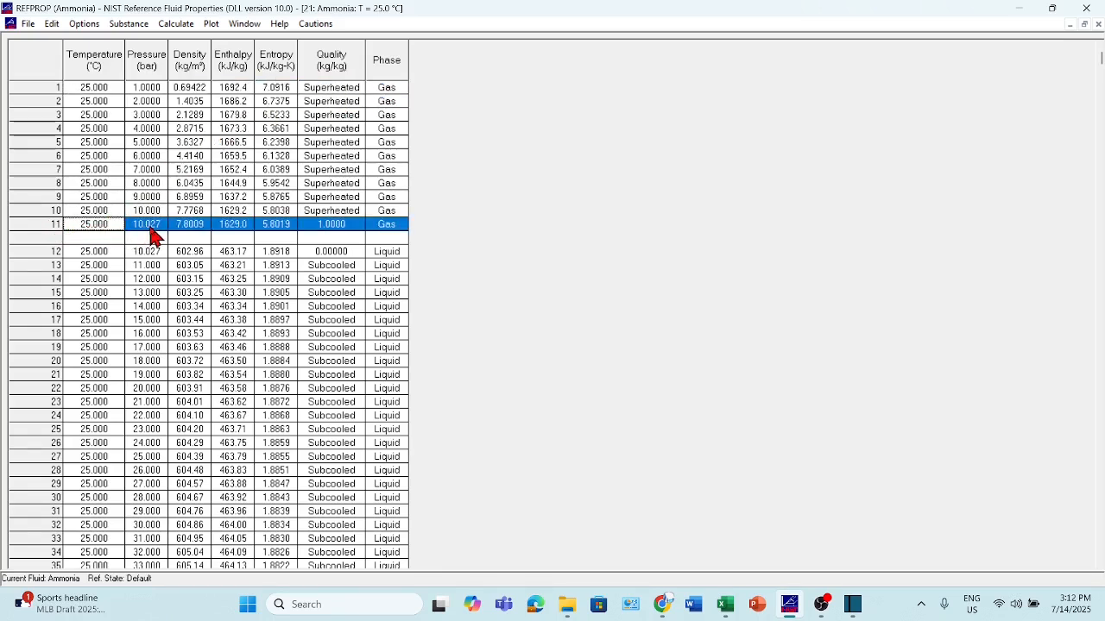
pyautogui.click(335, 228)
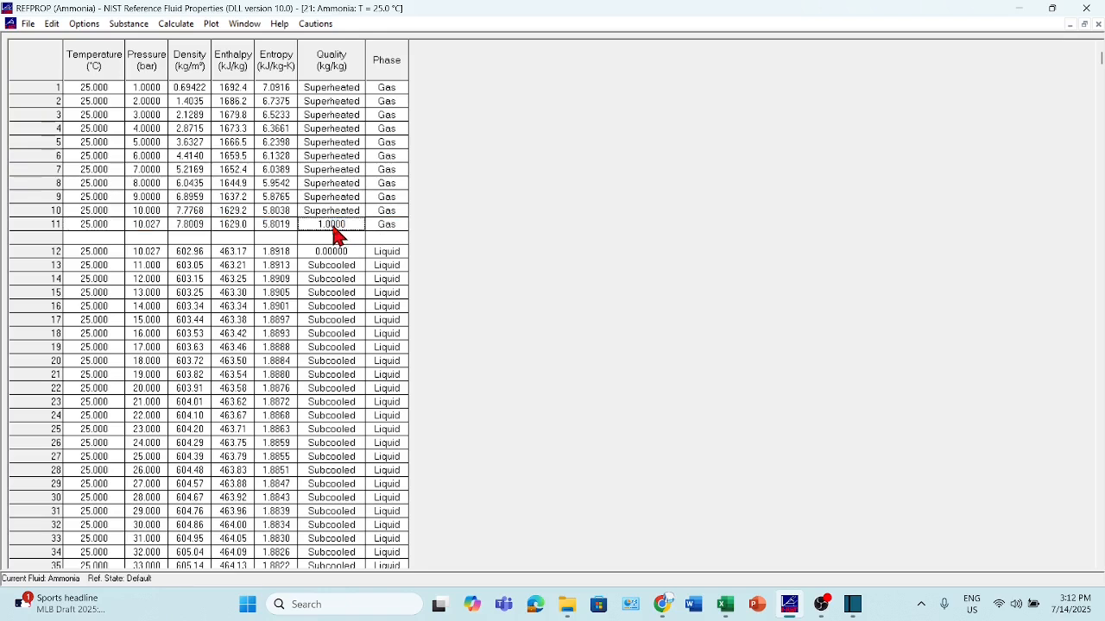
# Examine row 12 of the isotherm table, checking its quality and phase entries
pyautogui.click(53, 255)
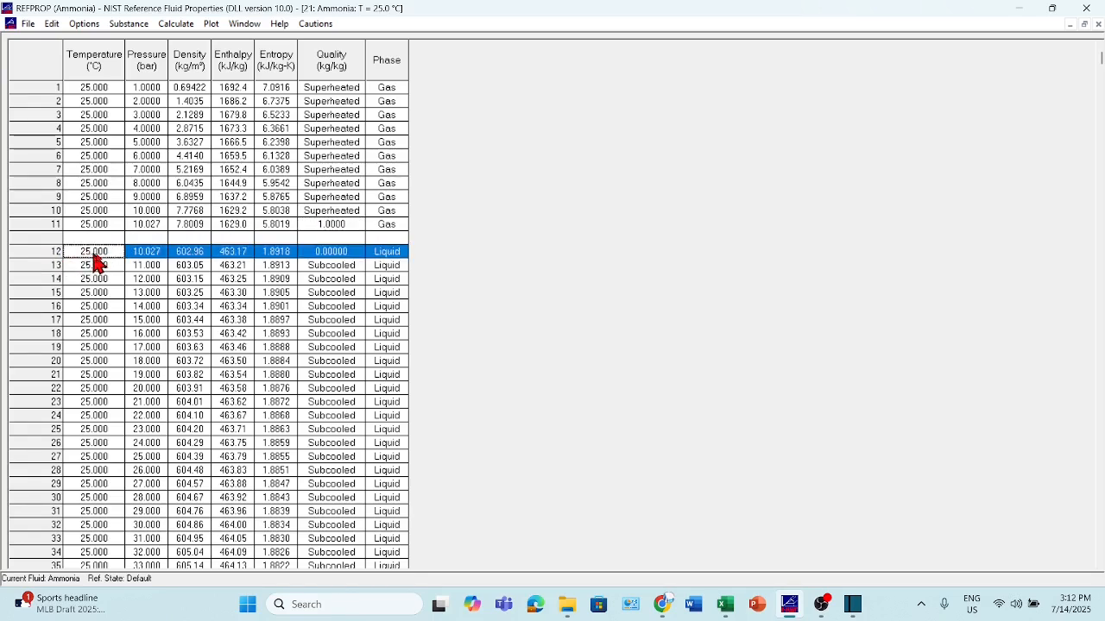
pyautogui.click(352, 258)
pyautogui.click(387, 257)
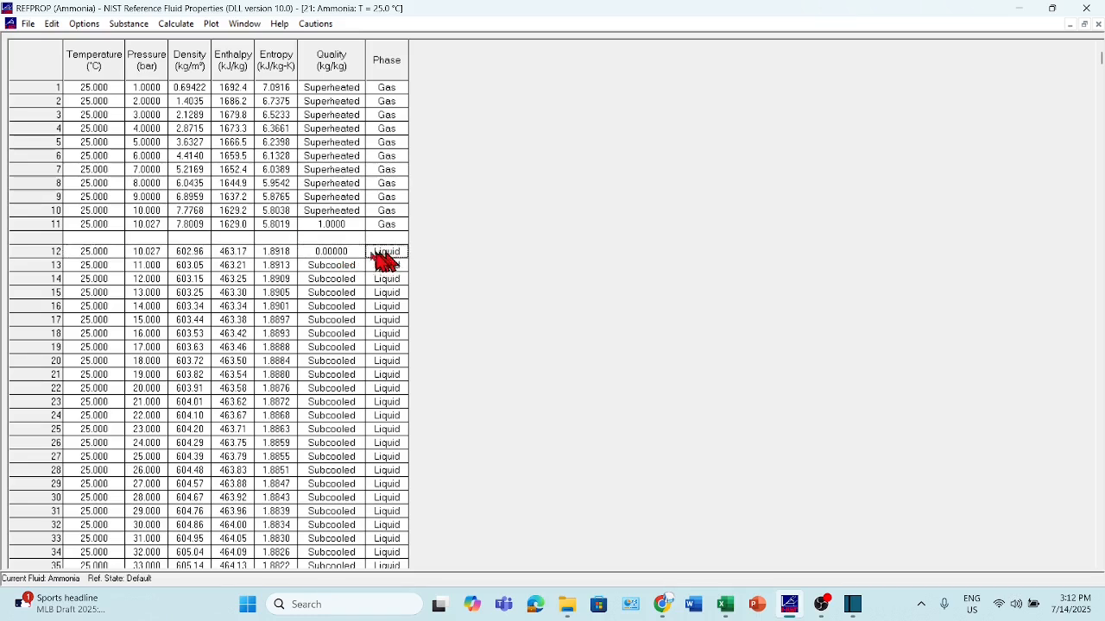
pyautogui.click(334, 257)
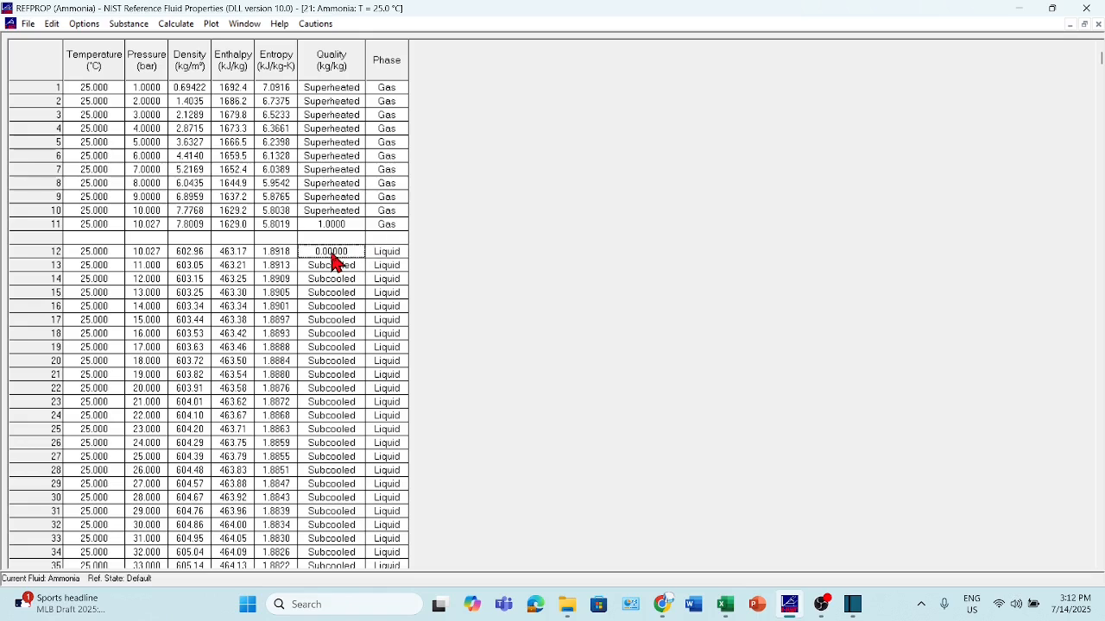
pyautogui.click(387, 256)
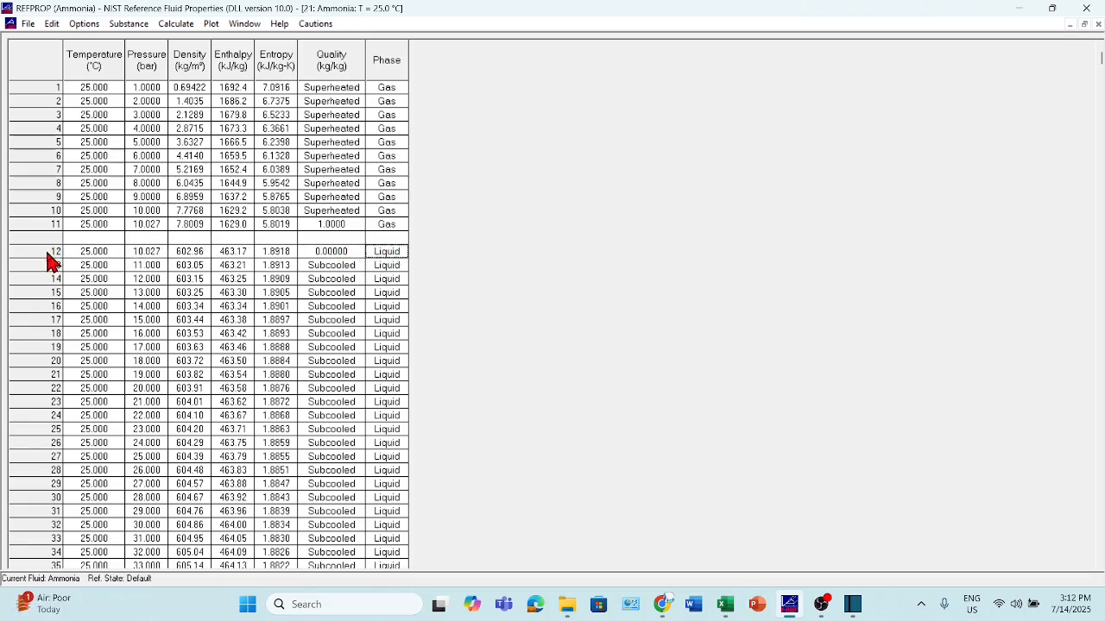
# Examine the temperature, pressure, density, enthalpy and entropy columns across the superheated and subcooled rows
pyautogui.click(88, 60)
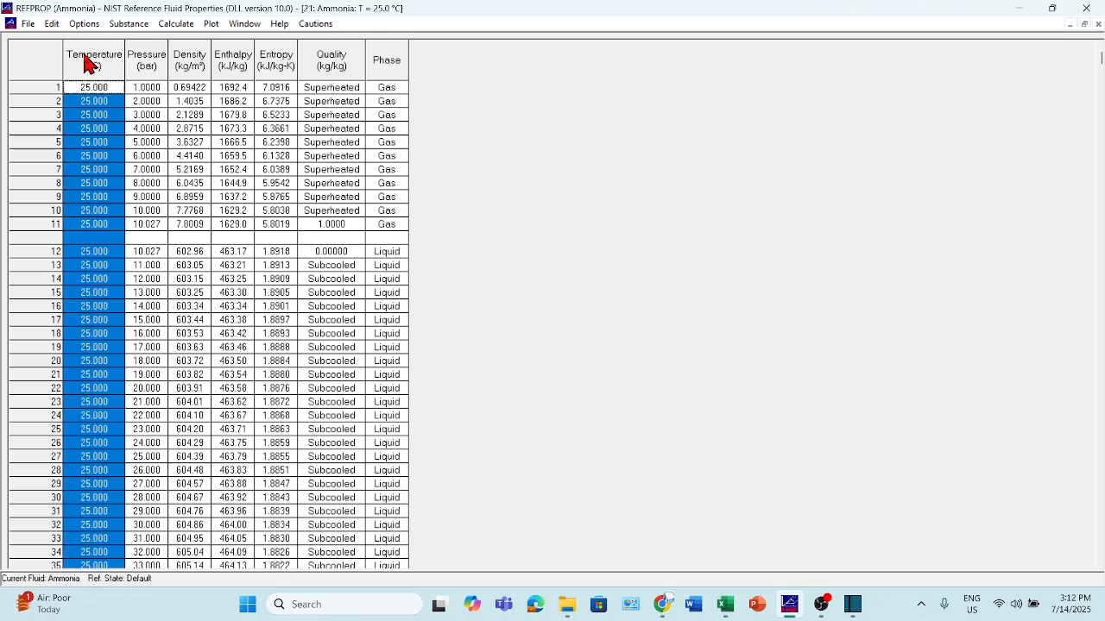
pyautogui.click(145, 68)
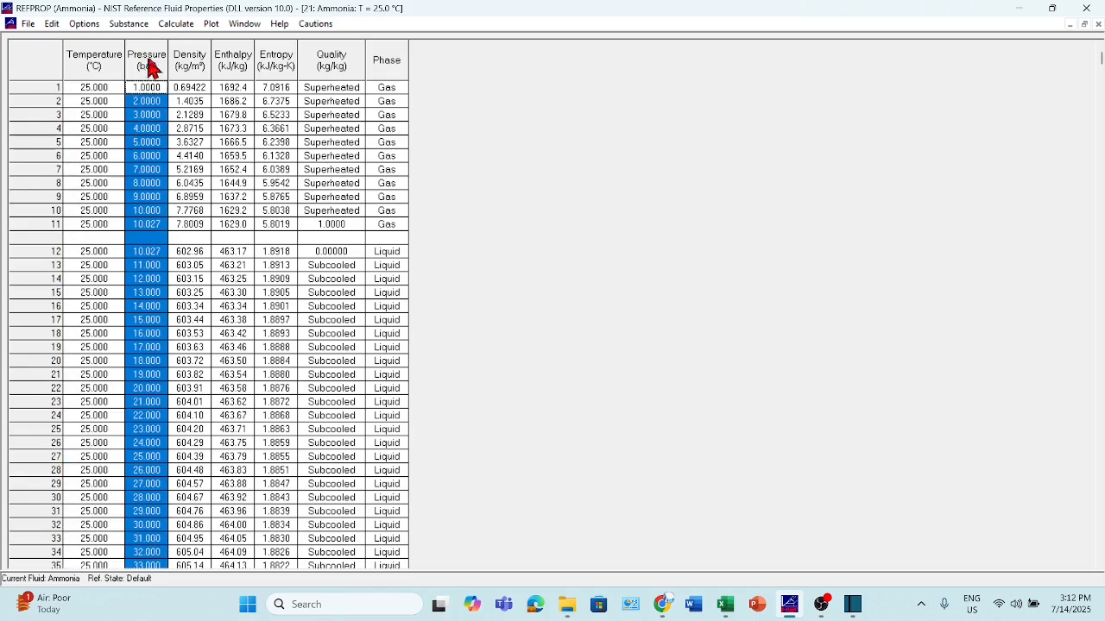
pyautogui.click(188, 66)
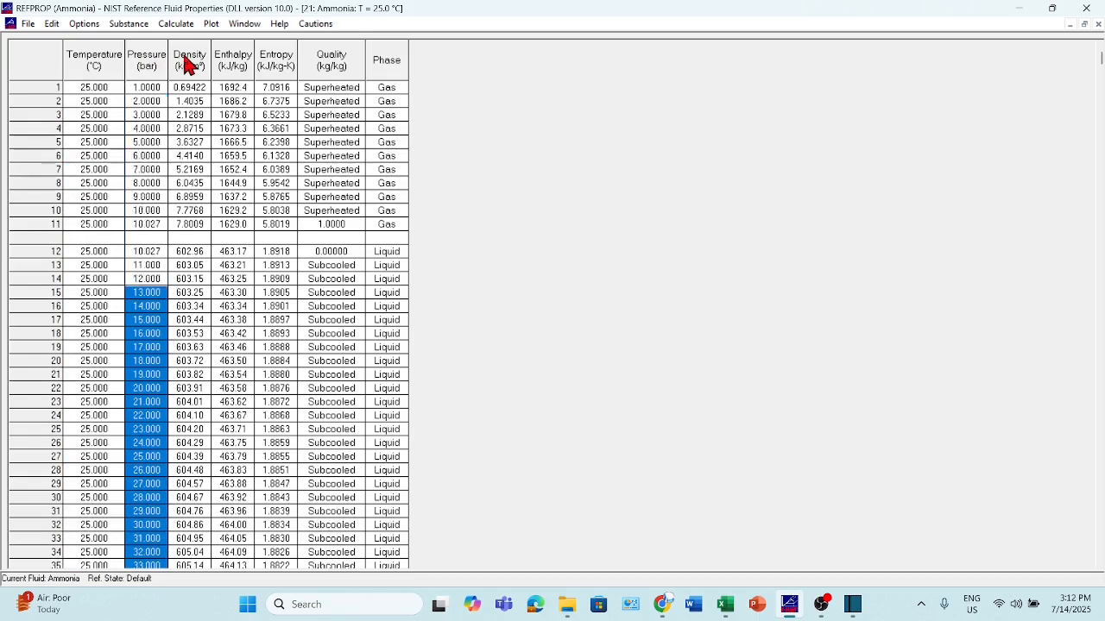
pyautogui.click(229, 62)
pyautogui.click(276, 65)
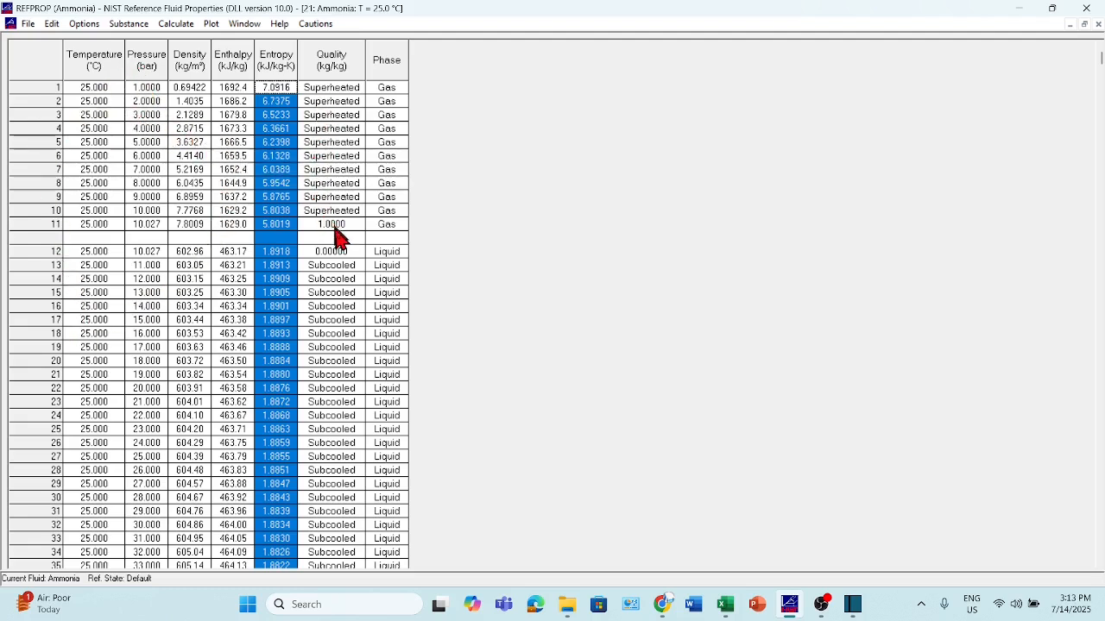
pyautogui.scroll(-2, 313, 325)
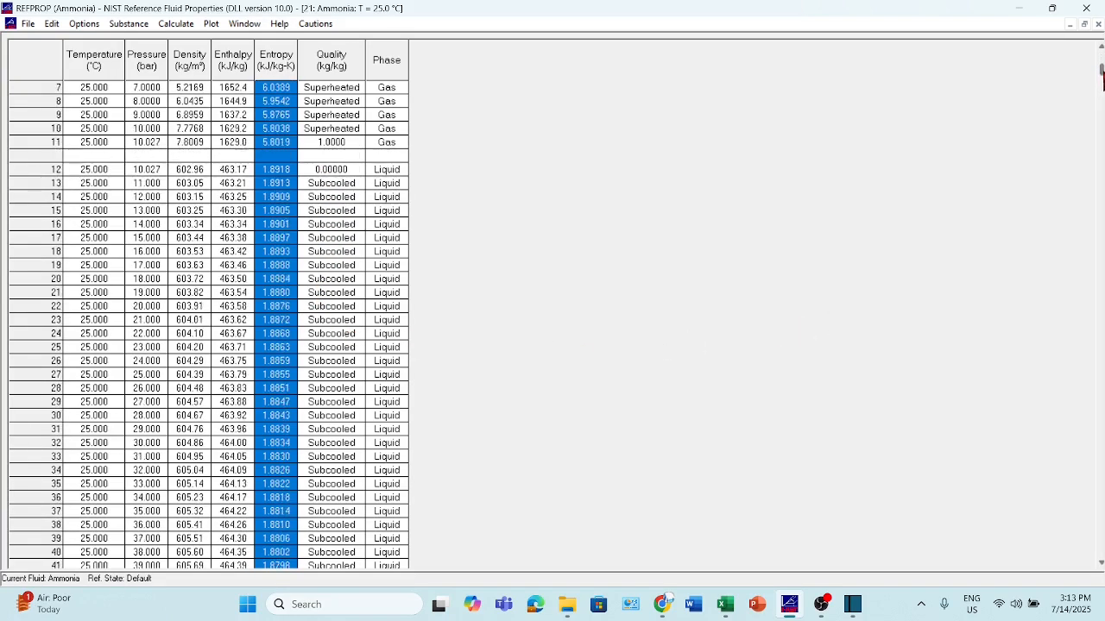
pyautogui.moveTo(1101, 76)
pyautogui.mouseDown()
pyautogui.moveTo(1100, 523)
pyautogui.moveTo(1085, 303)
pyautogui.moveTo(1097, 69)
pyautogui.mouseUp()
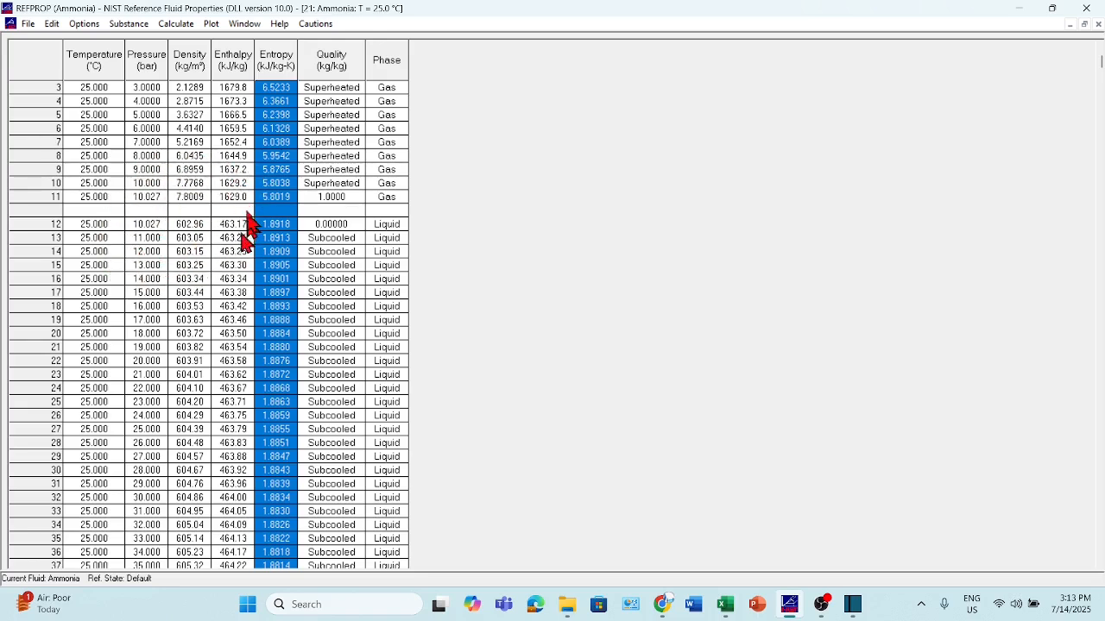
# Close the isotherm table and generate an ammonia phase boundary table for densities from 1 to 890 kg/m³ in 1 kg/m³ increments
pyautogui.click(1096, 26)
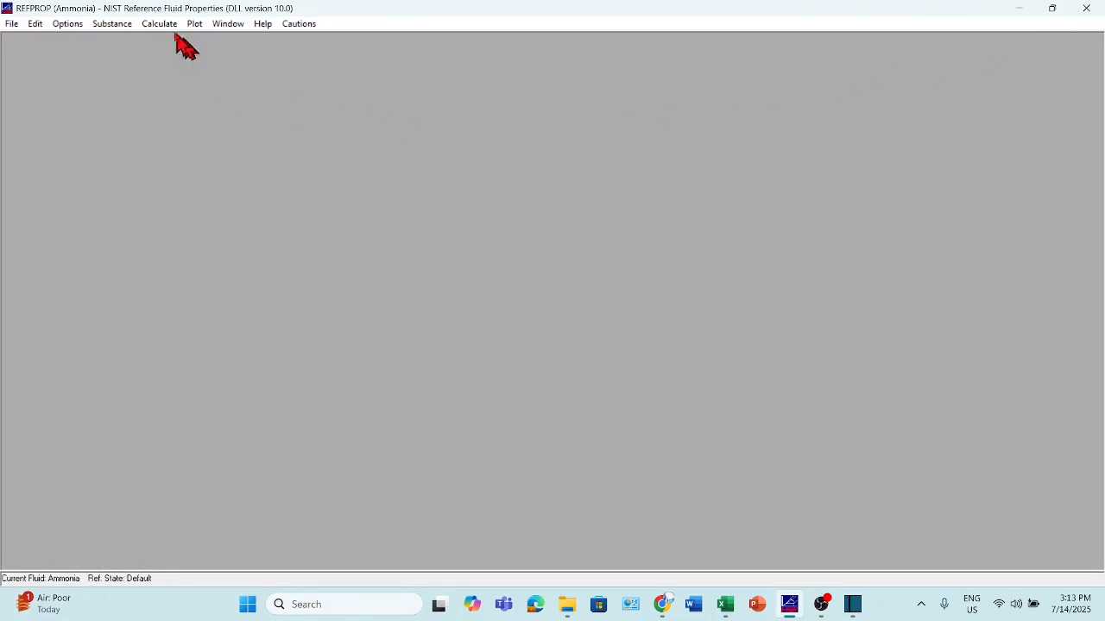
pyautogui.click(163, 26)
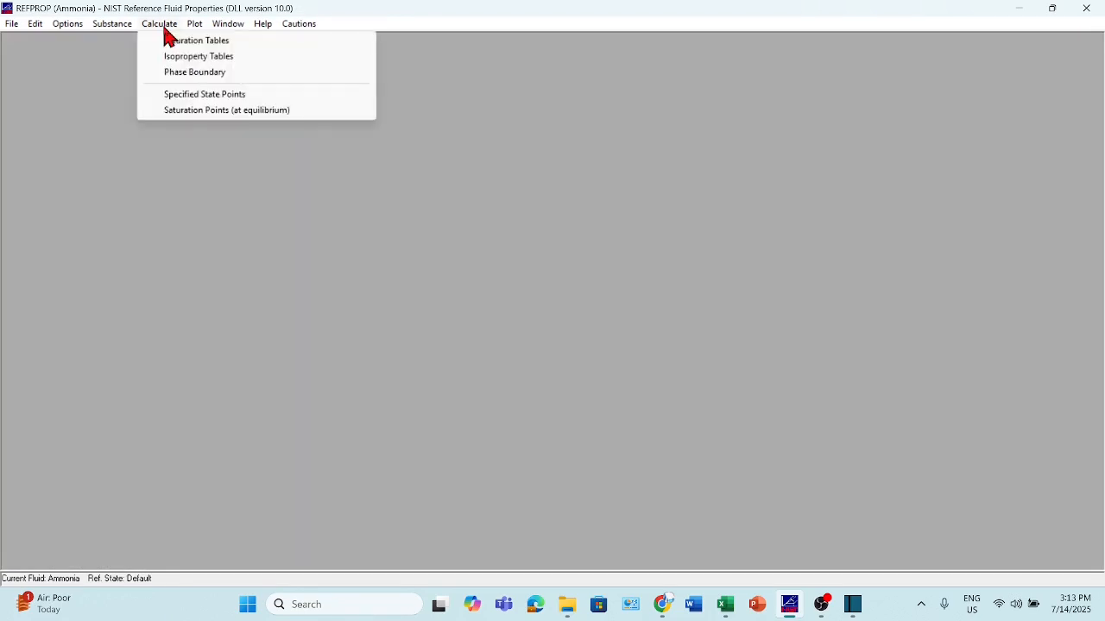
pyautogui.click(196, 73)
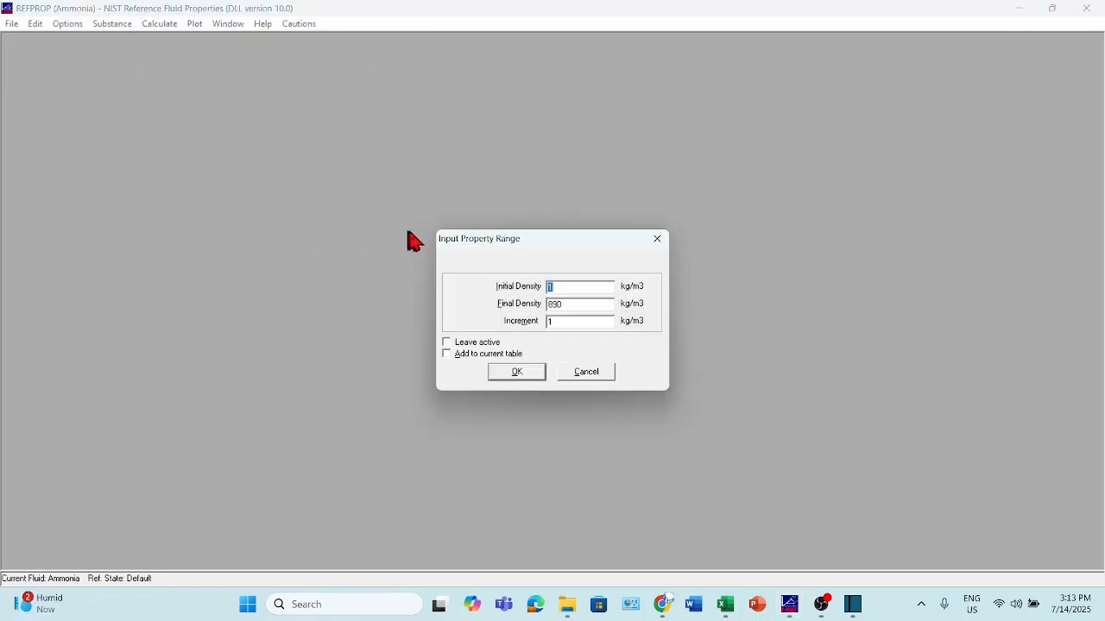
pyautogui.moveTo(539, 244); pyautogui.dragTo(527, 239)
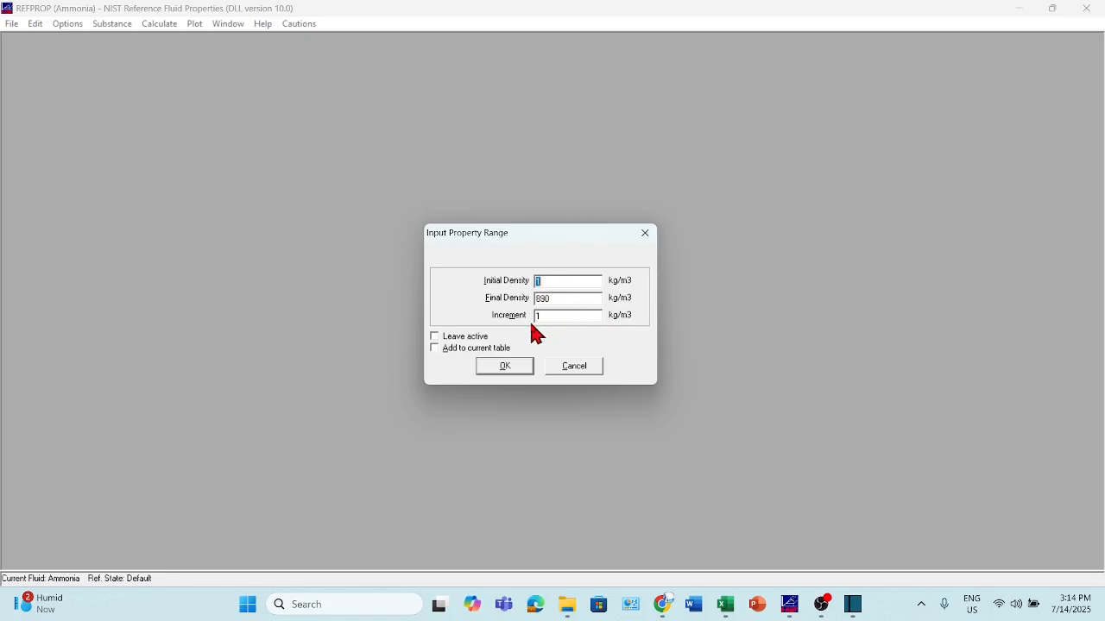
pyautogui.click(506, 366)
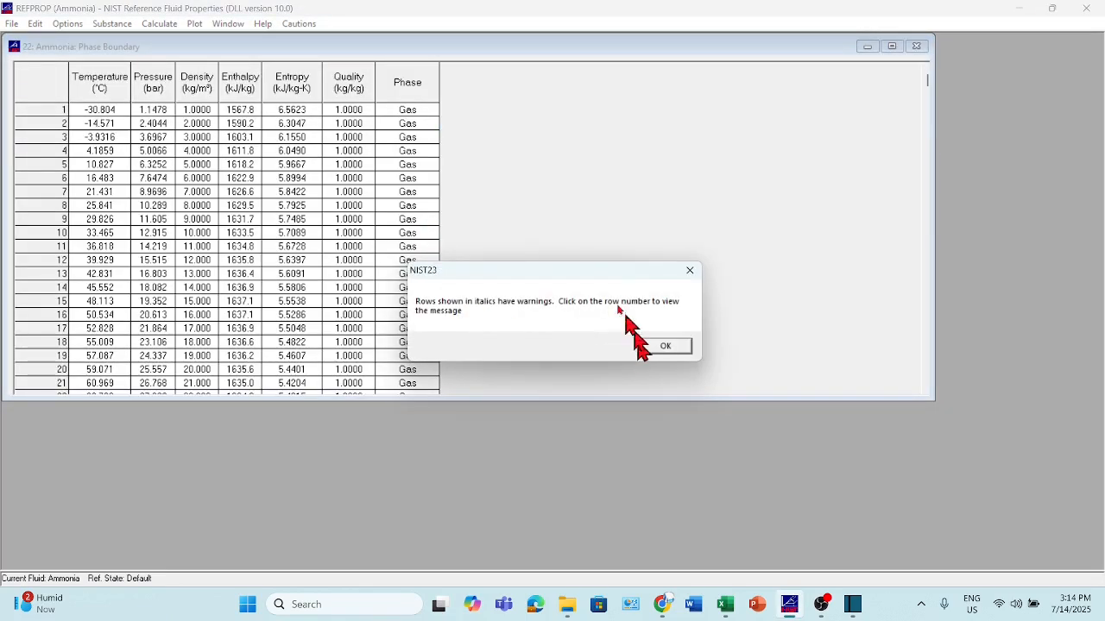
# Dismiss the notice about rows in italics and maximize the phase boundary table
pyautogui.moveTo(552, 271); pyautogui.dragTo(606, 239)
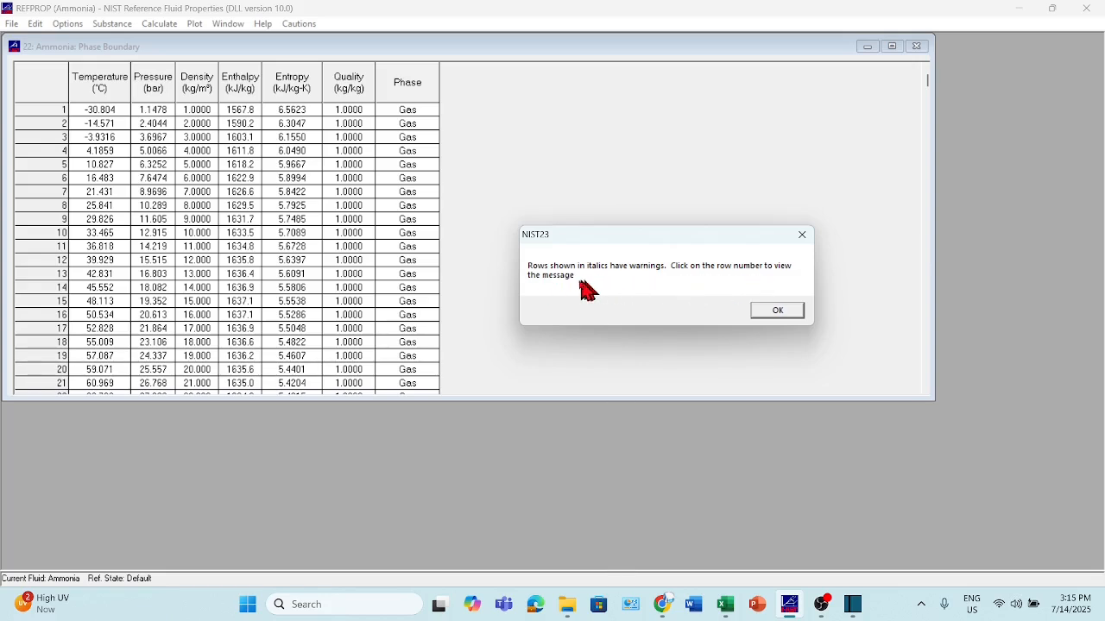
pyautogui.click(764, 308)
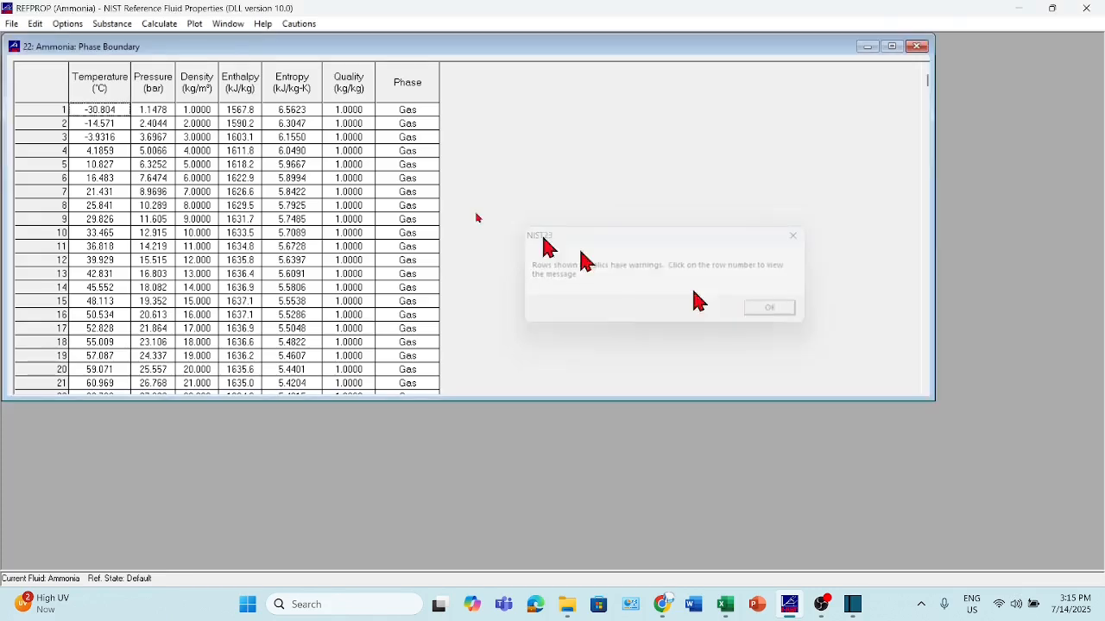
pyautogui.click(892, 46)
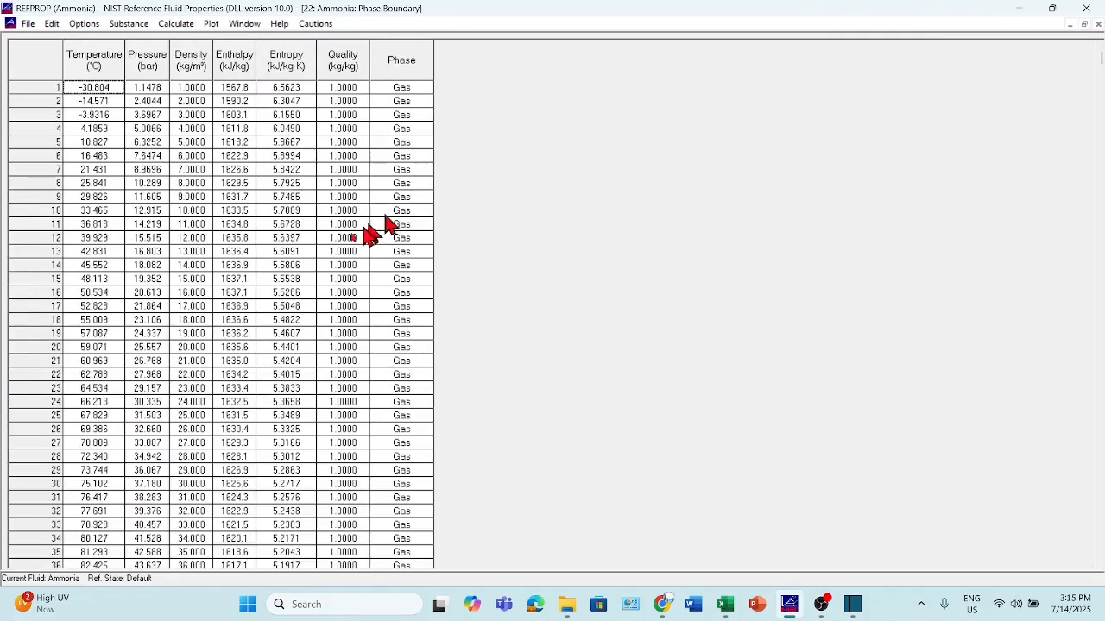
# Examine the phase boundary table from the first gas rows through the liquid rows to row 890
pyautogui.click(1101, 550)
pyautogui.click(1101, 549)
pyautogui.click(1101, 544)
pyautogui.click(1102, 544)
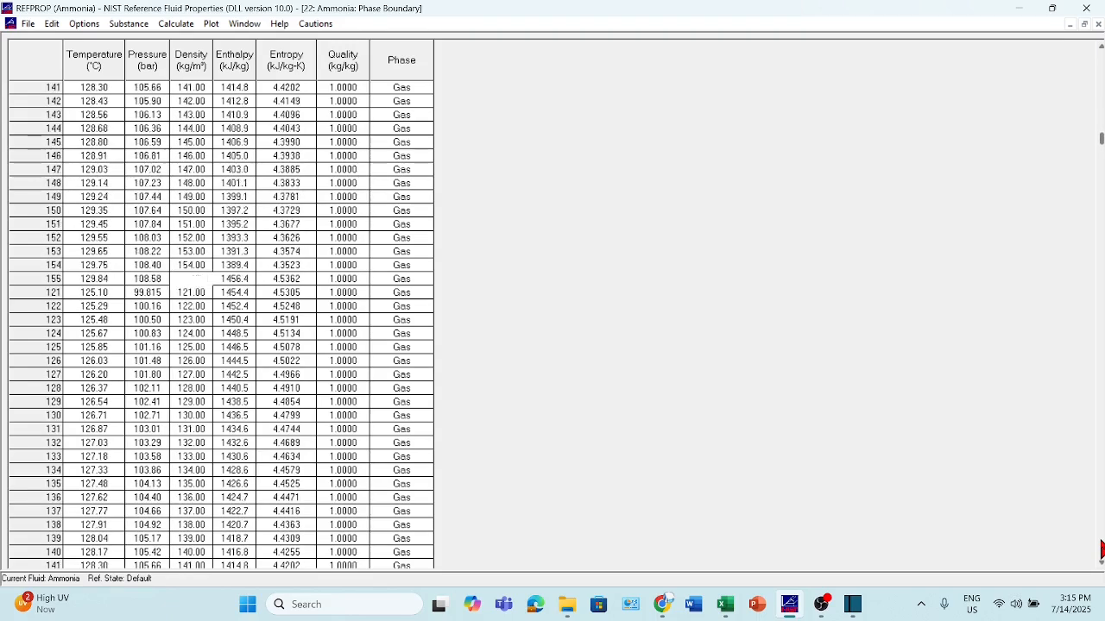
pyautogui.click(1101, 543)
pyautogui.click(1101, 543)
pyautogui.click(1101, 550)
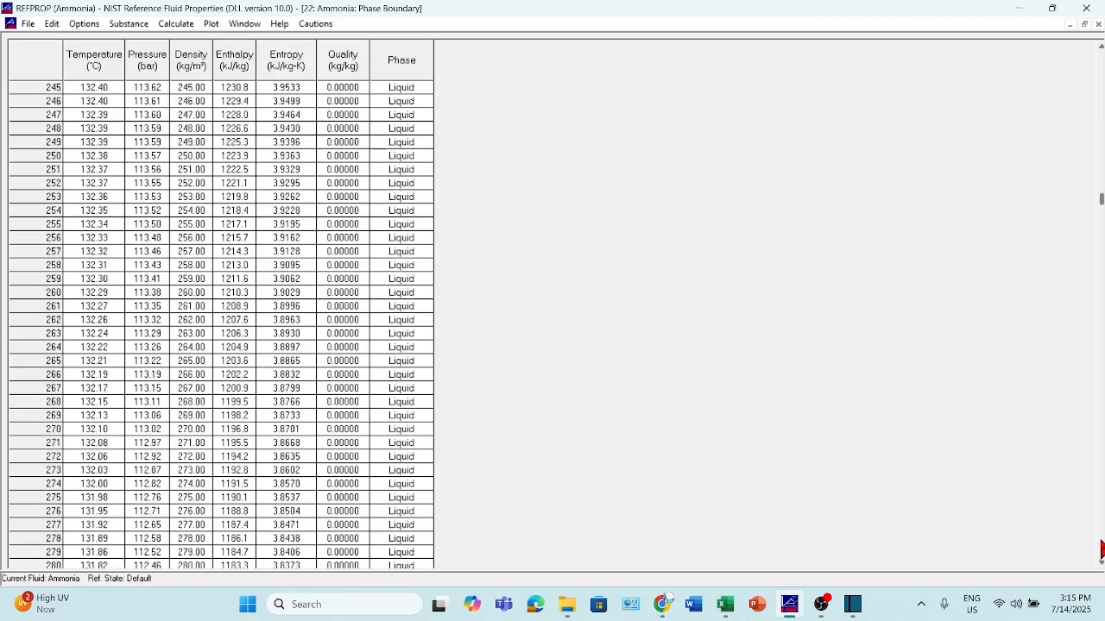
pyautogui.click(1101, 549)
pyautogui.click(1101, 550)
pyautogui.click(1101, 550)
pyautogui.doubleClick(1101, 550)
pyautogui.doubleClick(1102, 550)
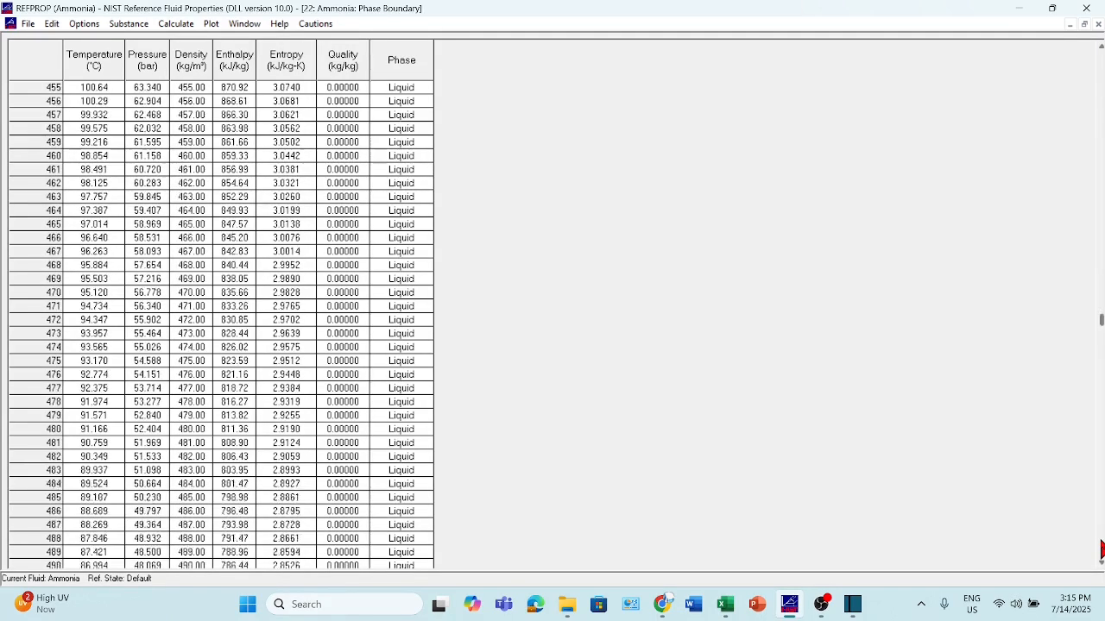
pyautogui.click(1101, 550)
pyautogui.doubleClick(1101, 550)
pyautogui.doubleClick(1101, 549)
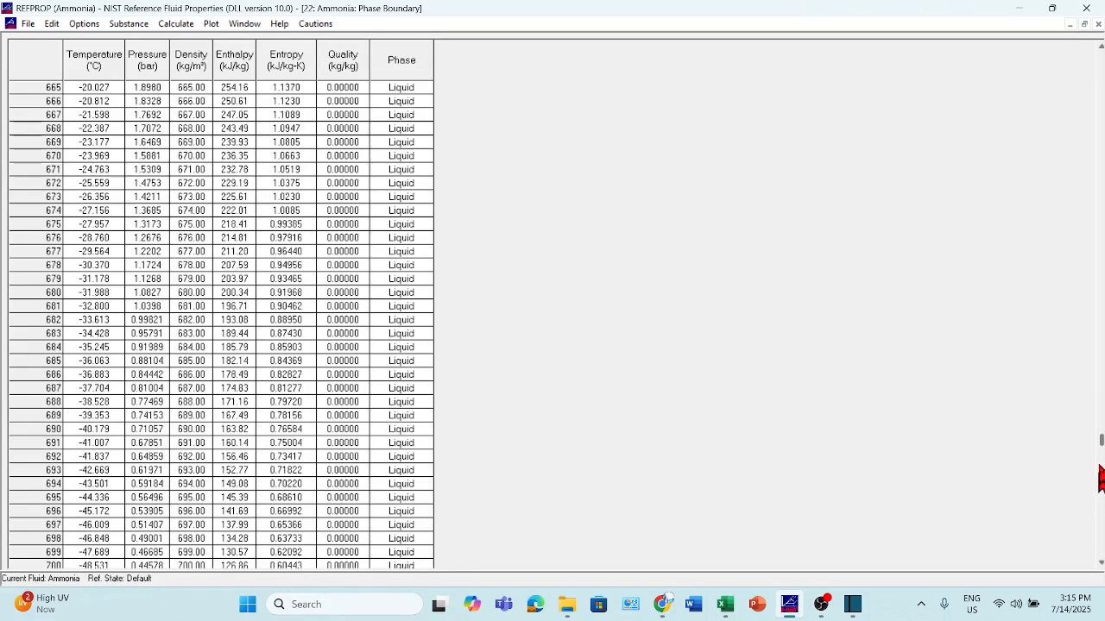
pyautogui.scroll(-20, 1101, 449)
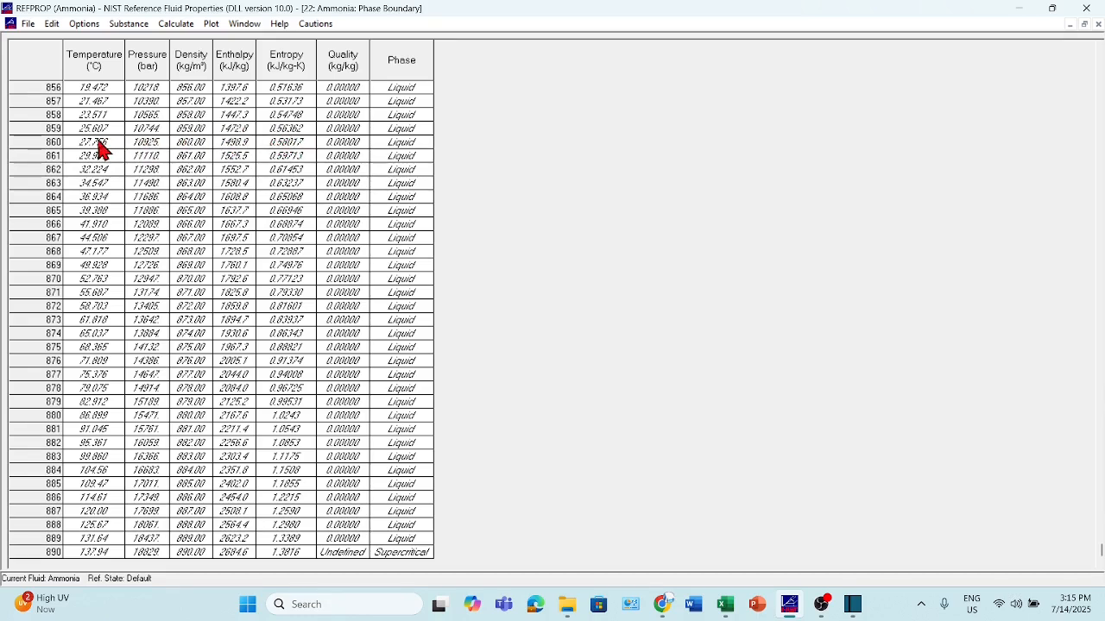
# Read the warning message for row 860, dismiss it and return to the start of the table
pyautogui.click(53, 142)
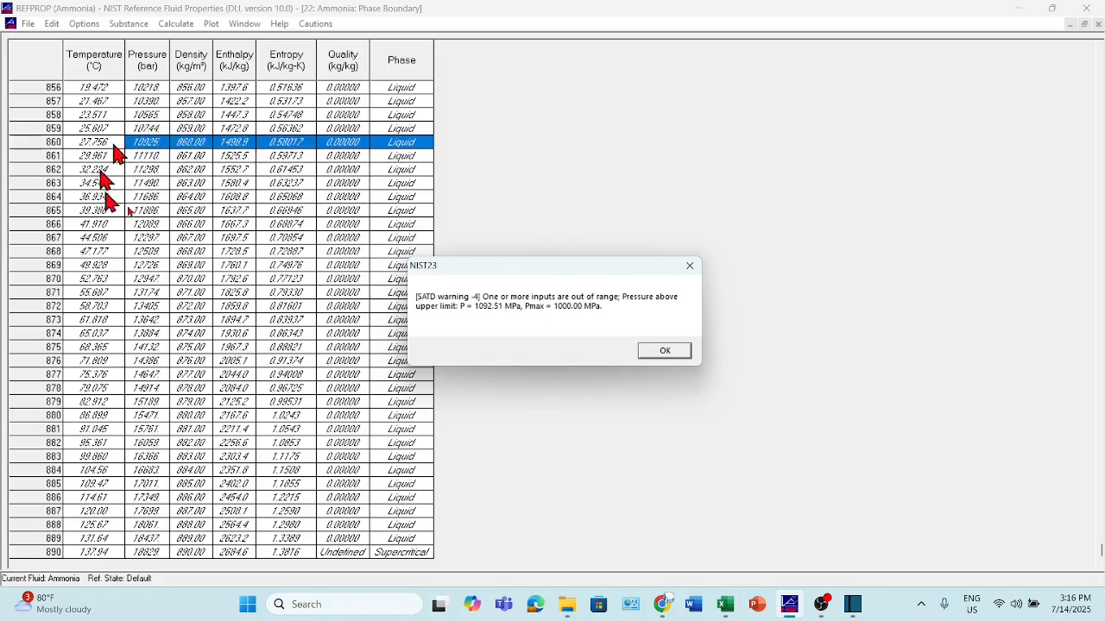
pyautogui.click(663, 351)
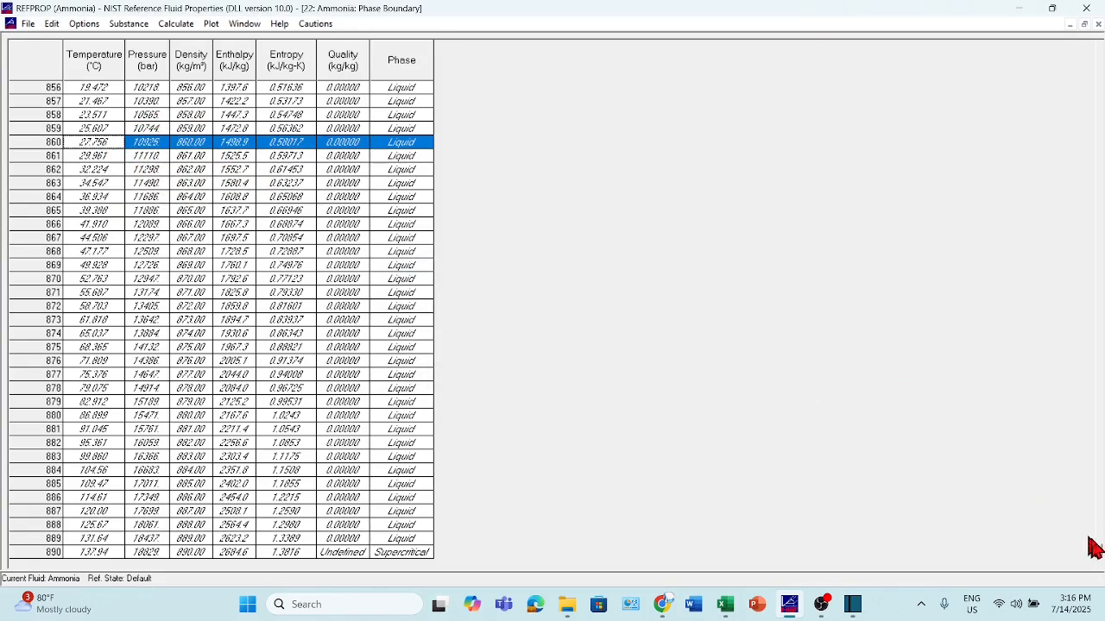
pyautogui.moveTo(1101, 552); pyautogui.dragTo(1099, 59)
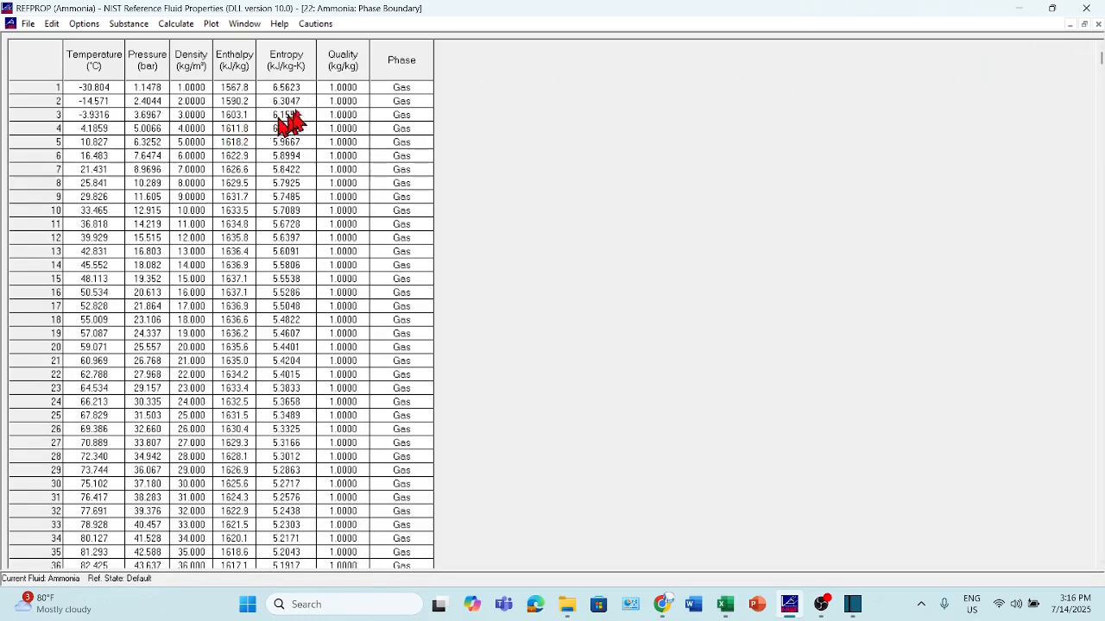
# Select the density column and follow it down to the rows where the phase changes from gas to liquid
pyautogui.click(194, 71)
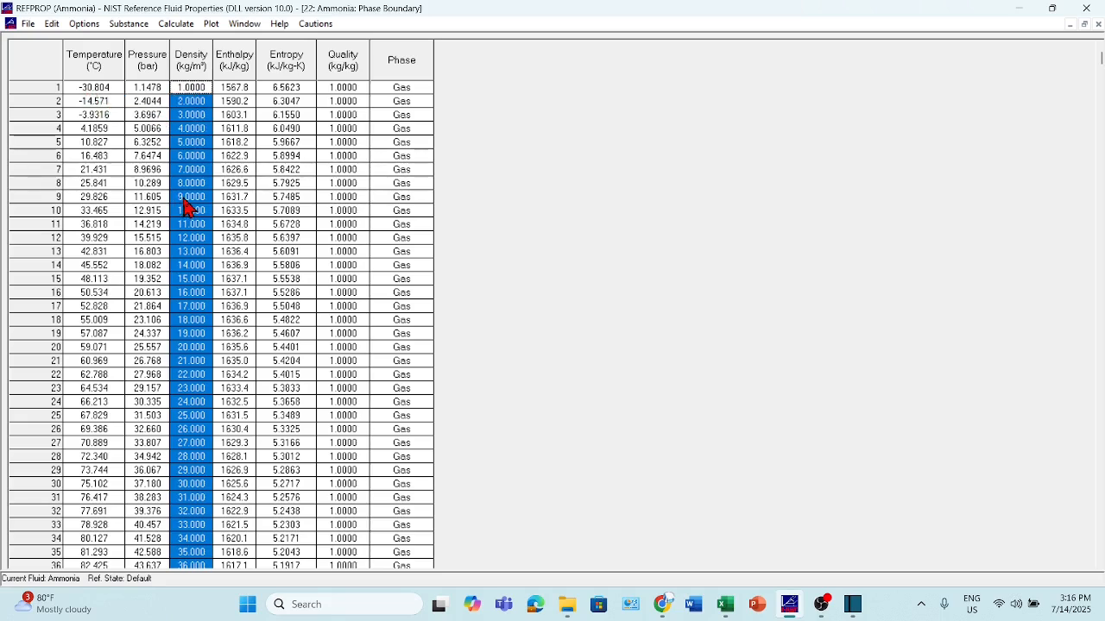
pyautogui.click(1101, 549)
pyautogui.click(1100, 549)
pyautogui.click(1100, 549)
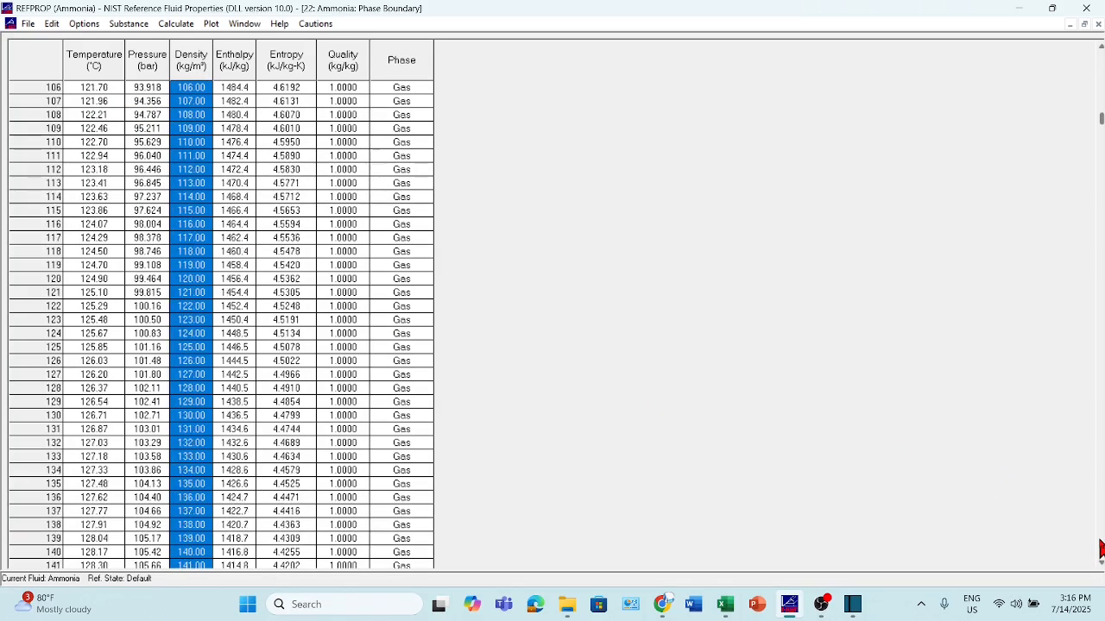
pyautogui.click(1100, 549)
pyautogui.click(1100, 549)
pyautogui.click(1101, 549)
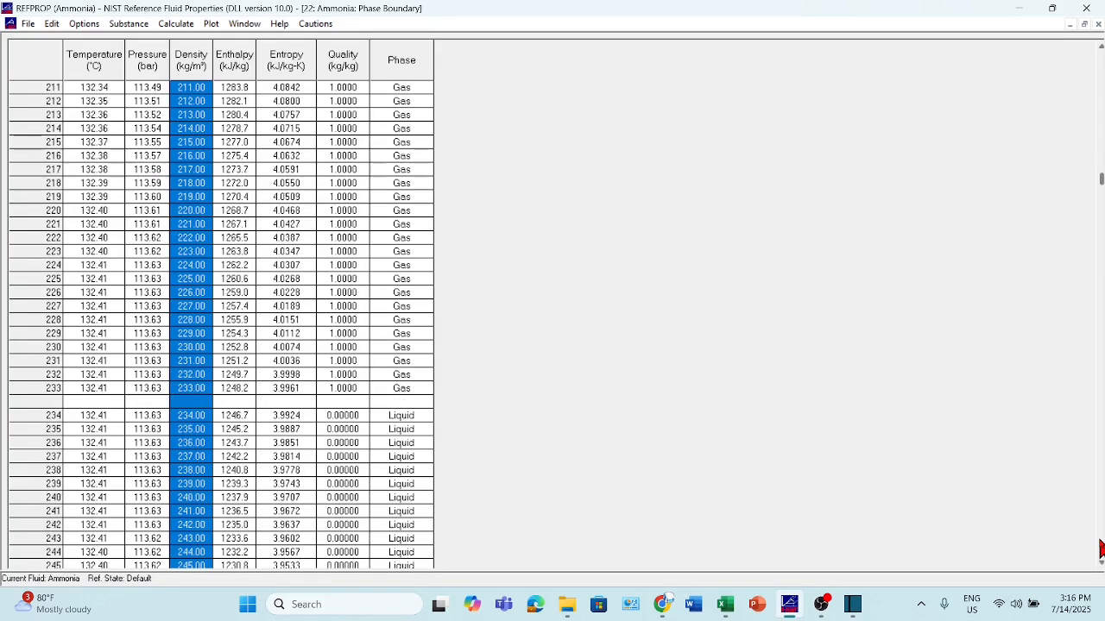
# Highlight row 234, the first liquid row, and return to the start of the table
pyautogui.click(32, 416)
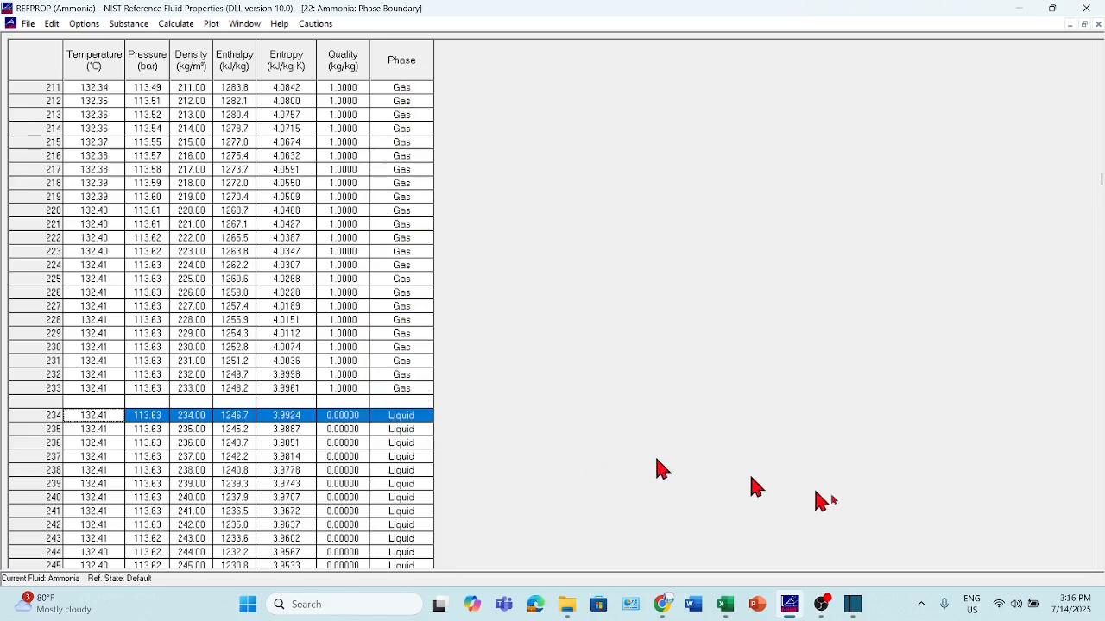
pyautogui.click(1101, 547)
pyautogui.moveTo(1101, 547); pyautogui.dragTo(1073, 37)
pyautogui.scroll(1, 1101, 540)
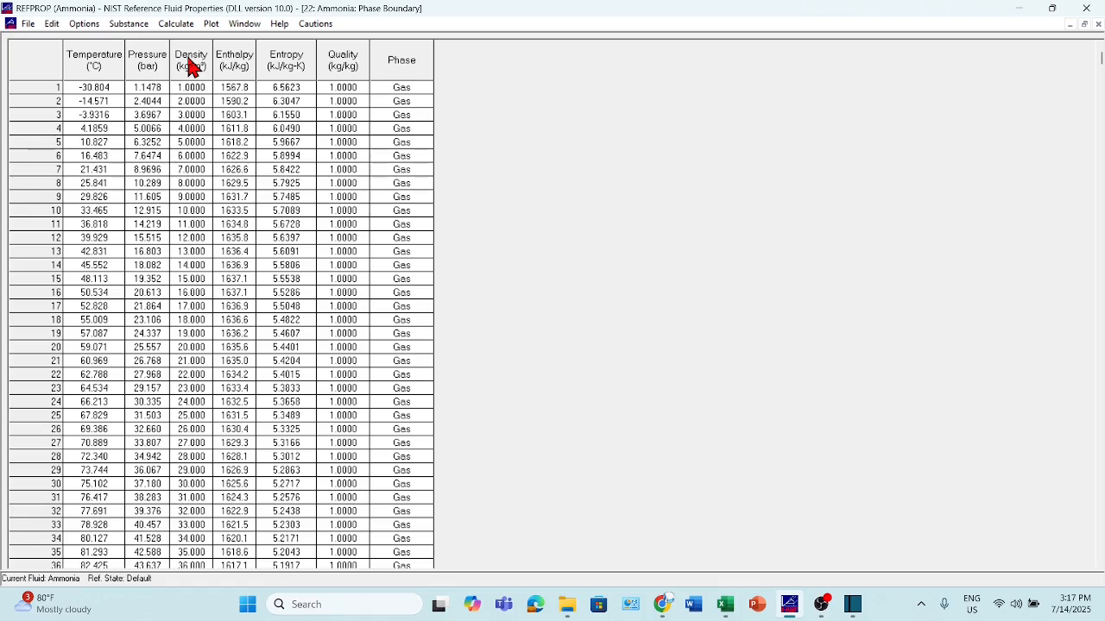
# Close the phase boundary table and open a specified state points table for ammonia
pyautogui.click(175, 23)
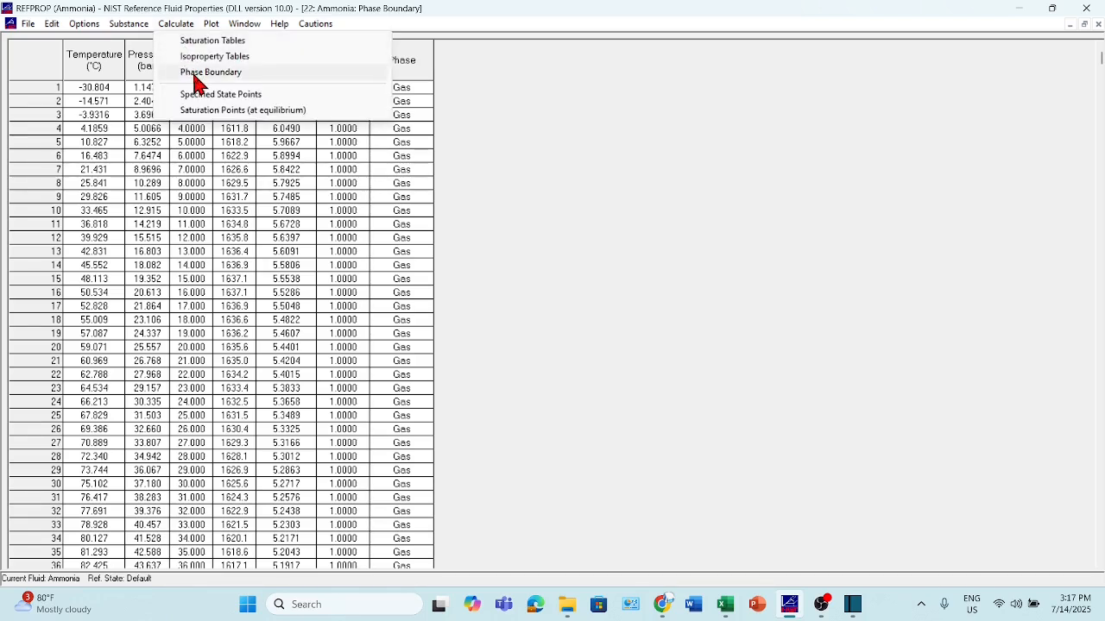
pyautogui.click(557, 126)
pyautogui.click(1097, 24)
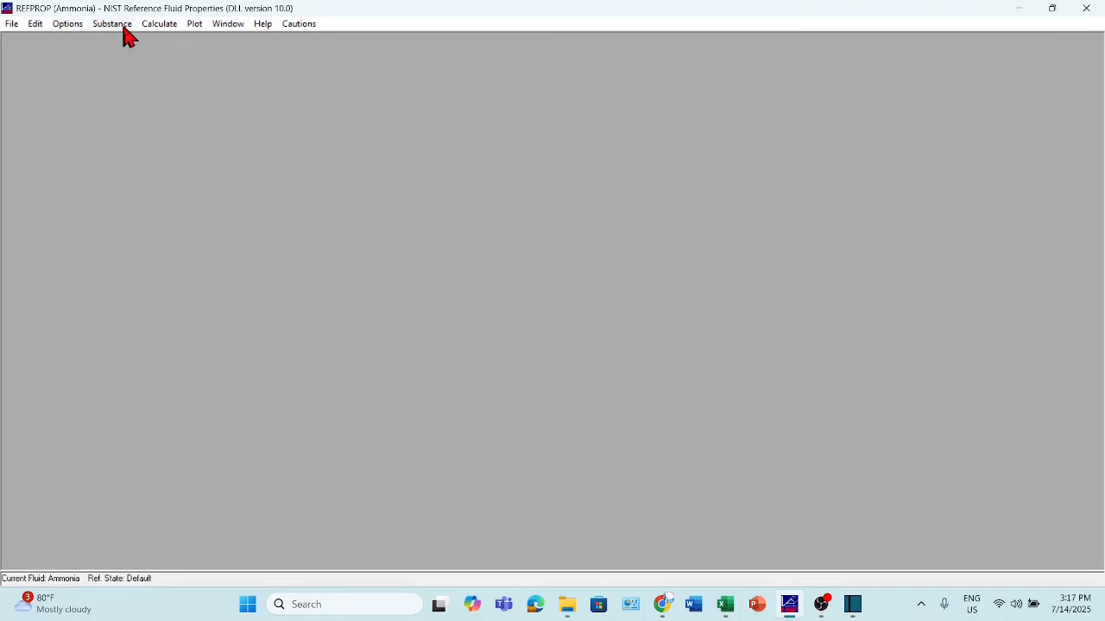
pyautogui.click(160, 24)
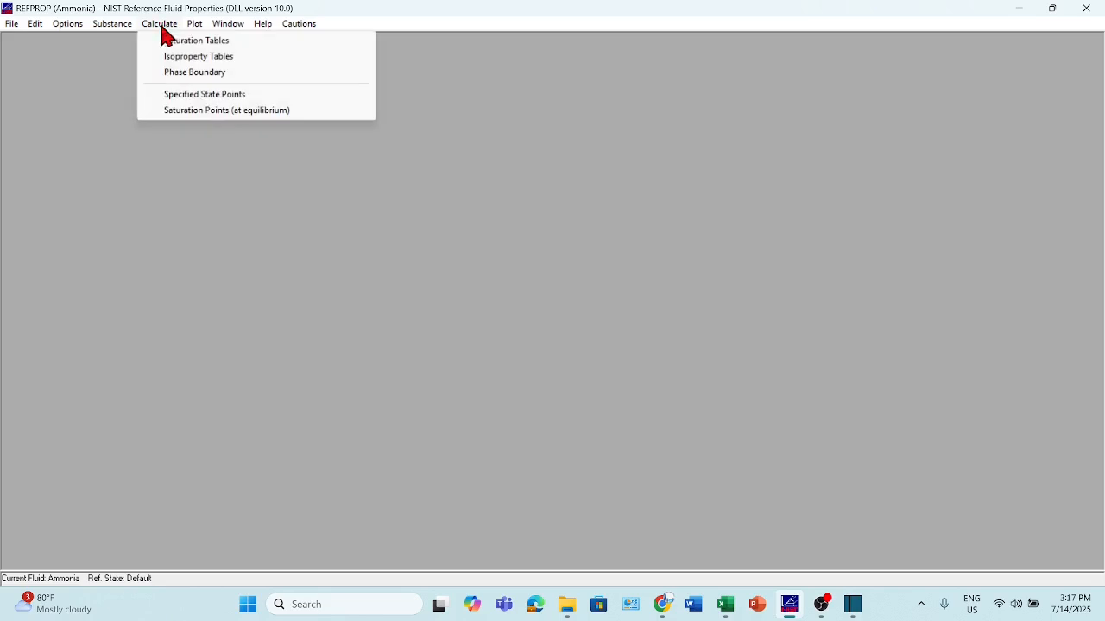
pyautogui.click(195, 95)
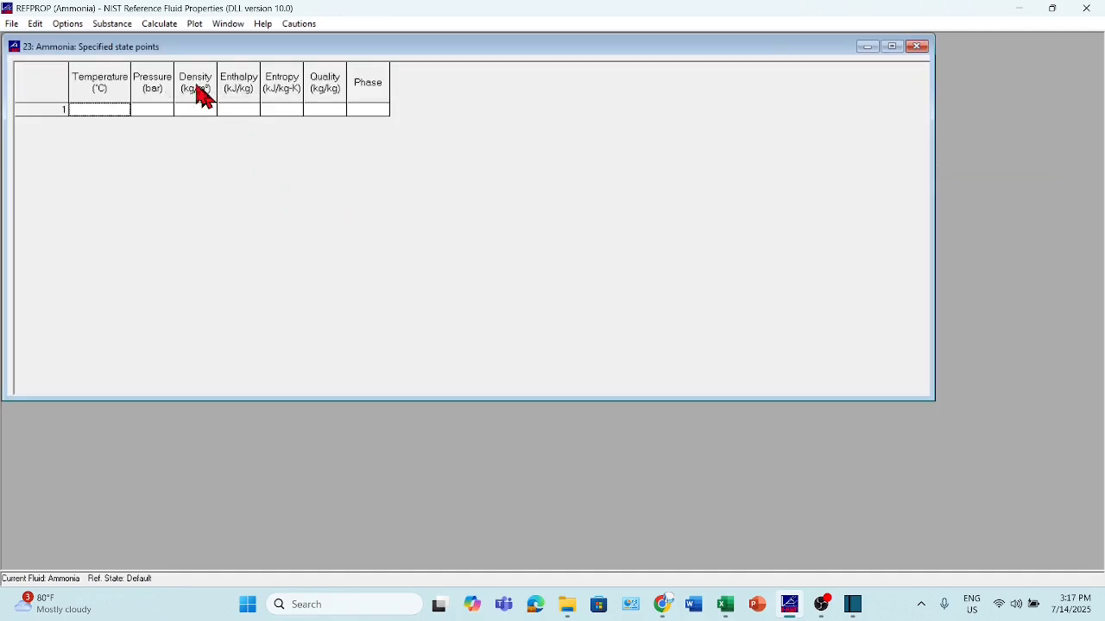
# Calculate the first state point from a temperature of 25 °C and a pressure of 1 bar
pyautogui.click(163, 26)
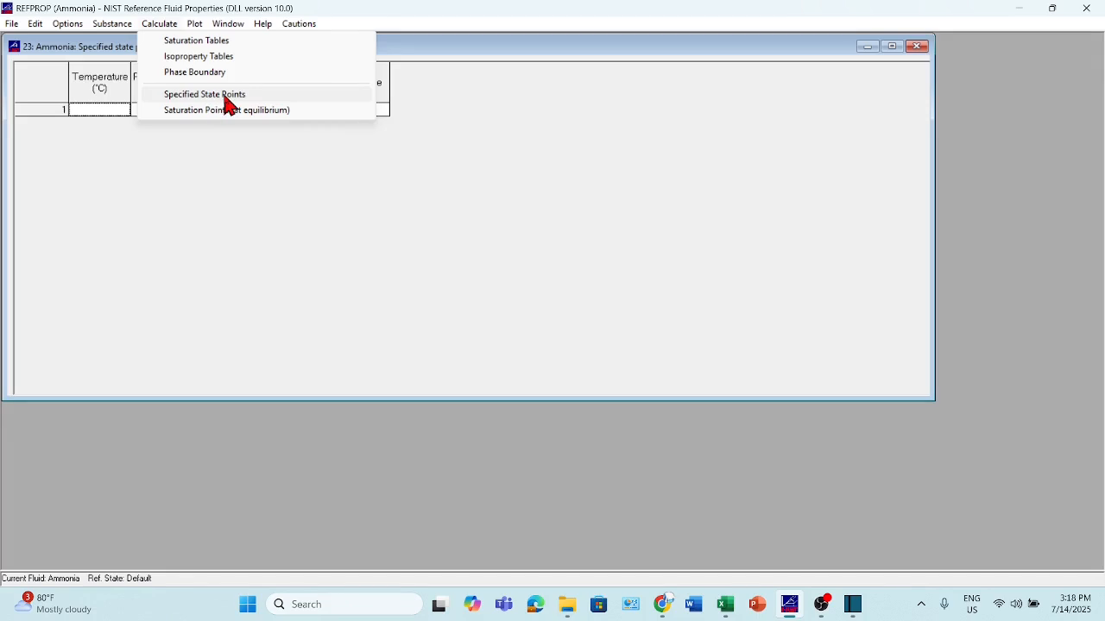
pyautogui.click(224, 176)
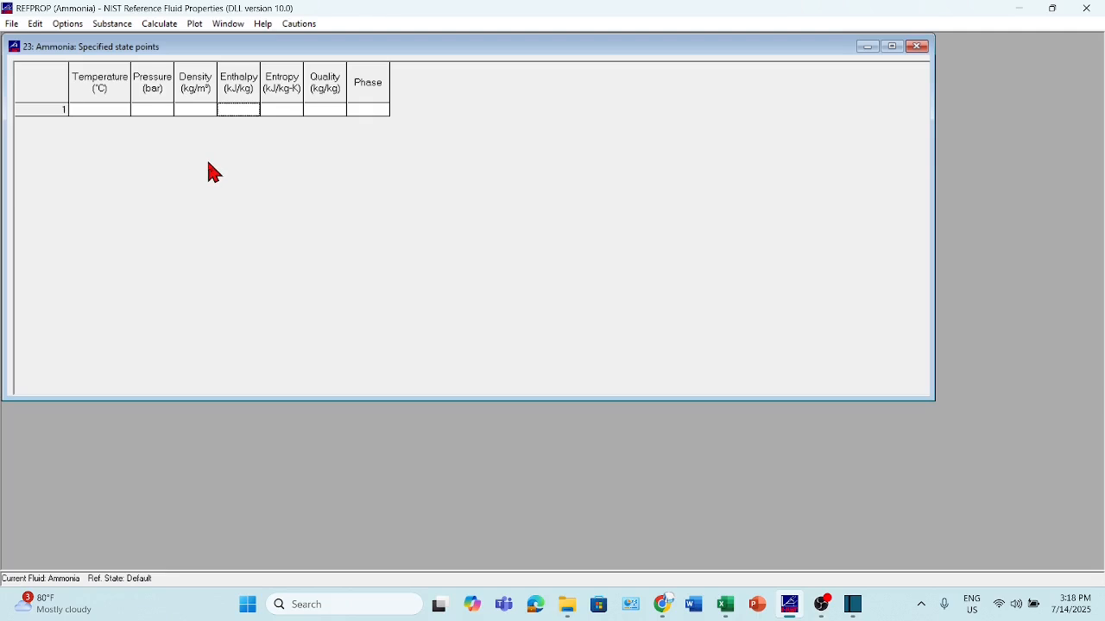
pyautogui.click(101, 112)
pyautogui.write('25')
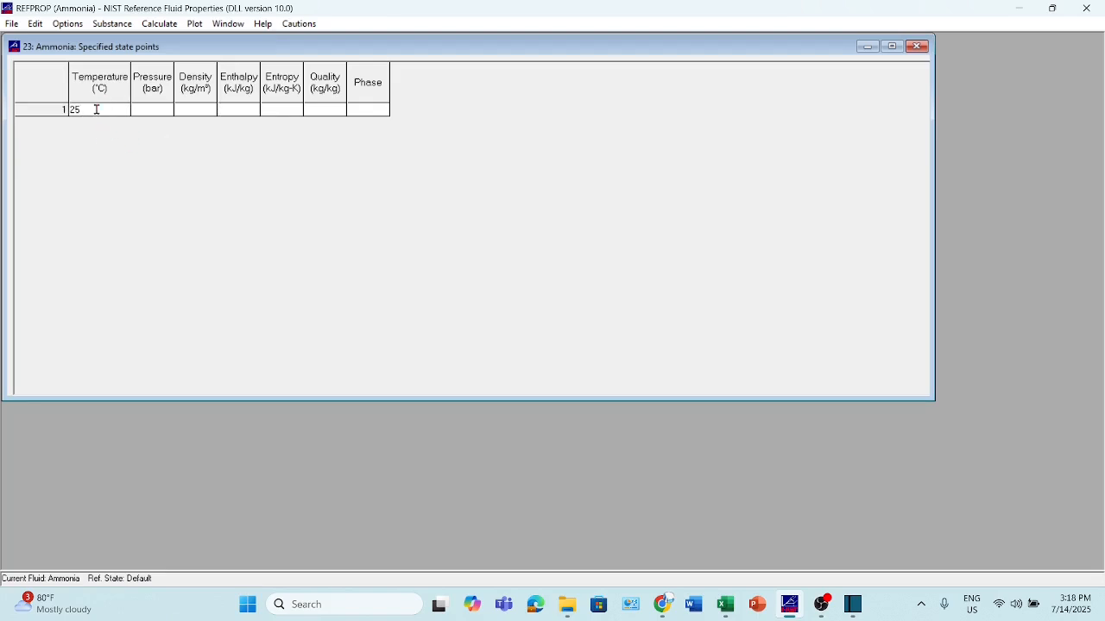
pyautogui.click(149, 113)
pyautogui.write('1')
pyautogui.press('Return')
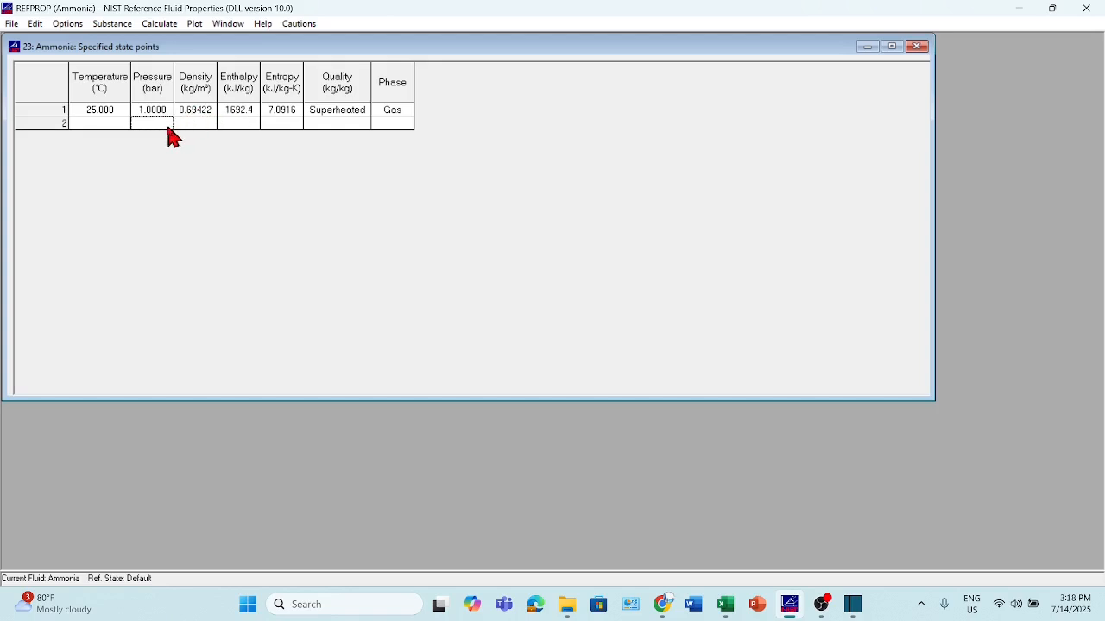
# Calculate the second state point from a temperature of -10 °C and a quality of 0
pyautogui.click(102, 124)
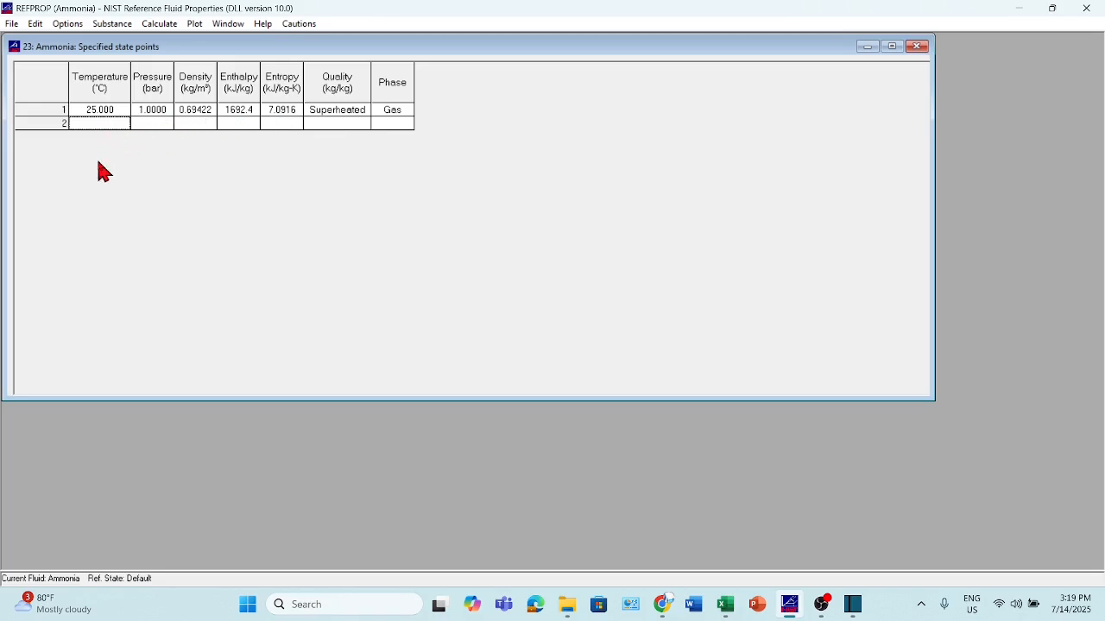
pyautogui.write('-10')
pyautogui.click(321, 126)
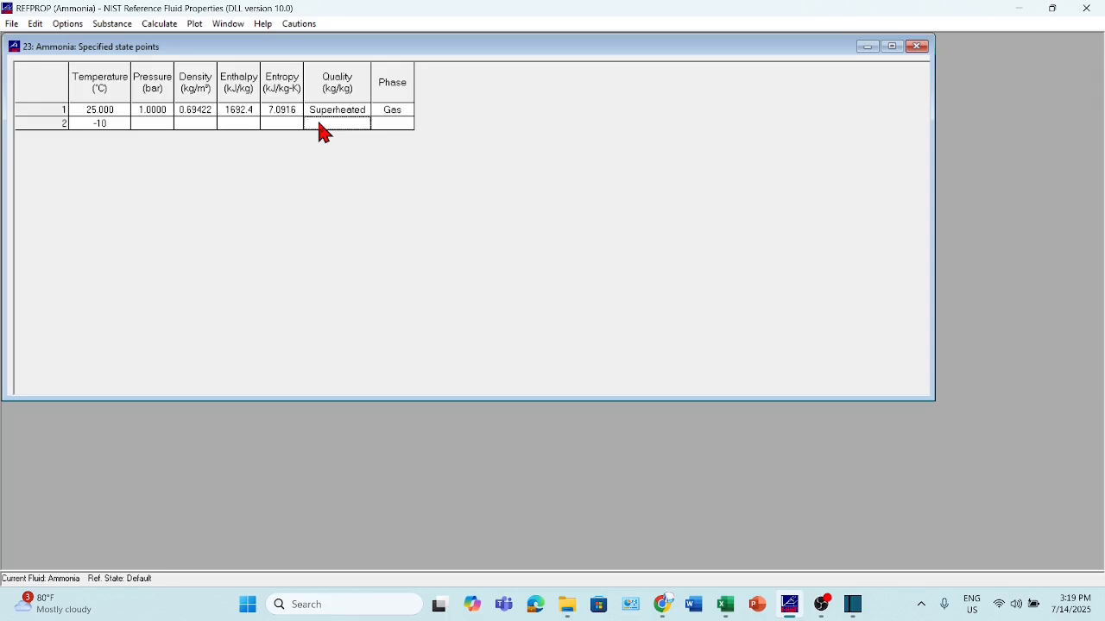
pyautogui.write('0')
pyautogui.press('Return')
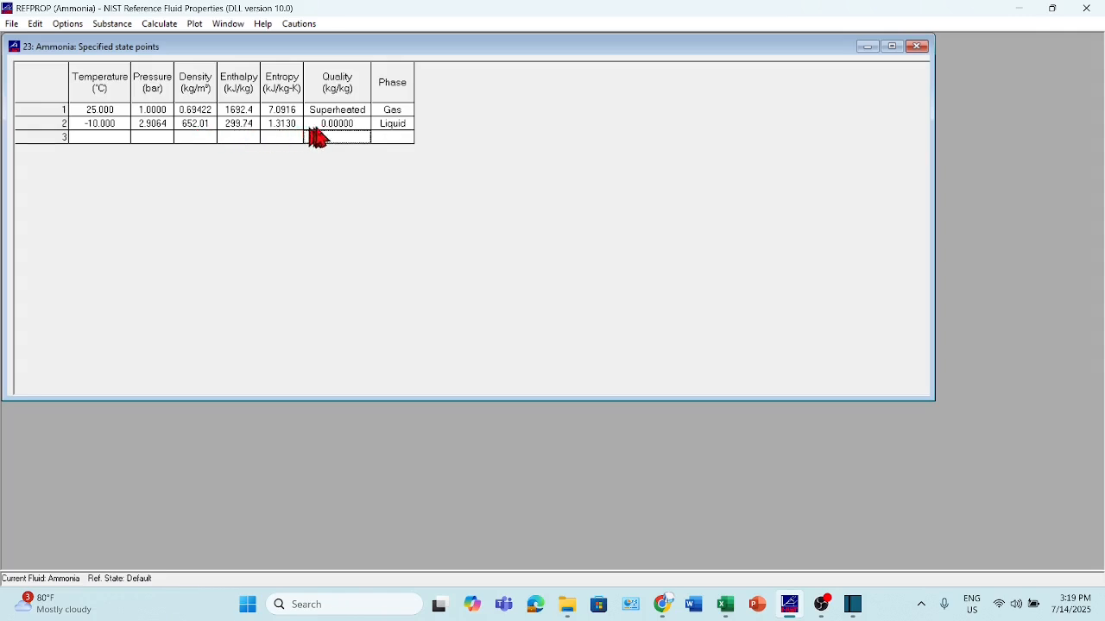
# Calculate the third state point from a temperature of 40 °C and a quality of 1
pyautogui.click(100, 138)
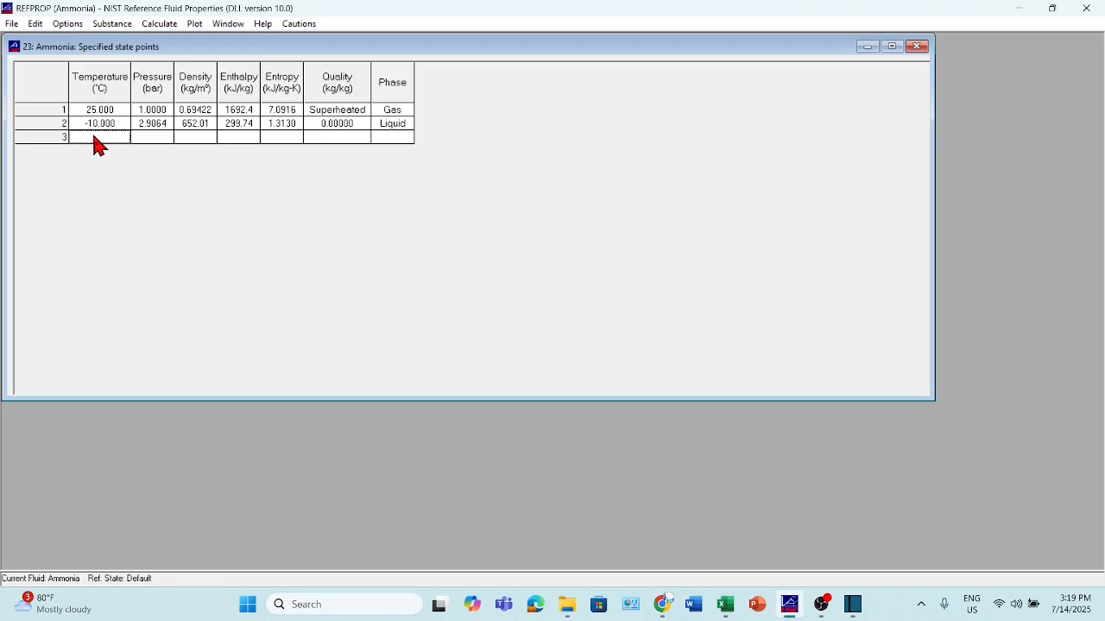
pyautogui.write('40')
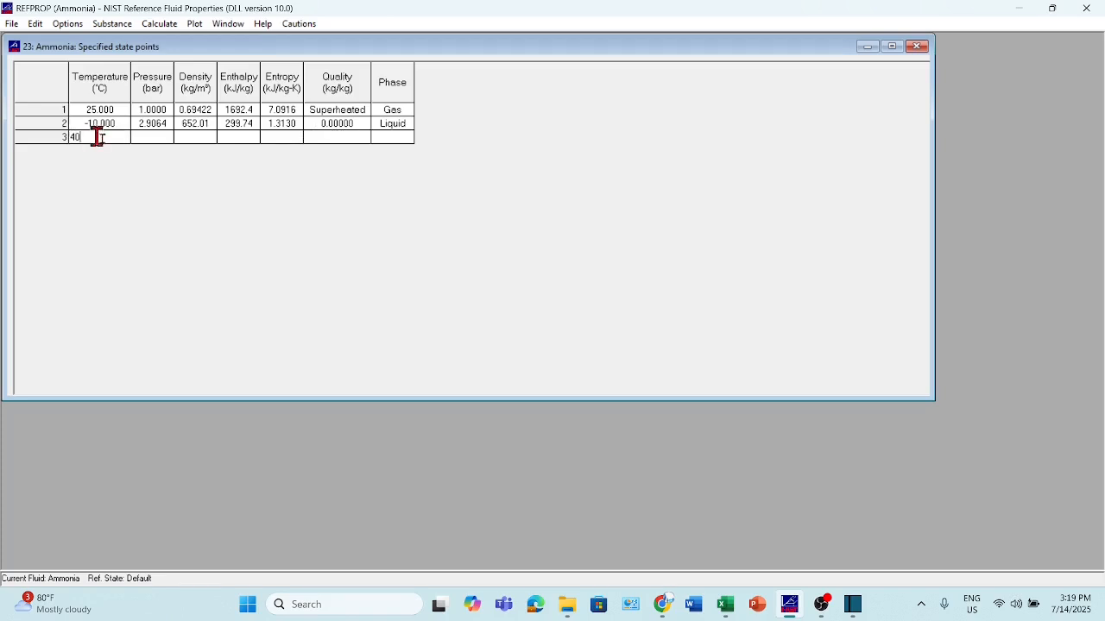
pyautogui.click(338, 140)
pyautogui.press('Return')
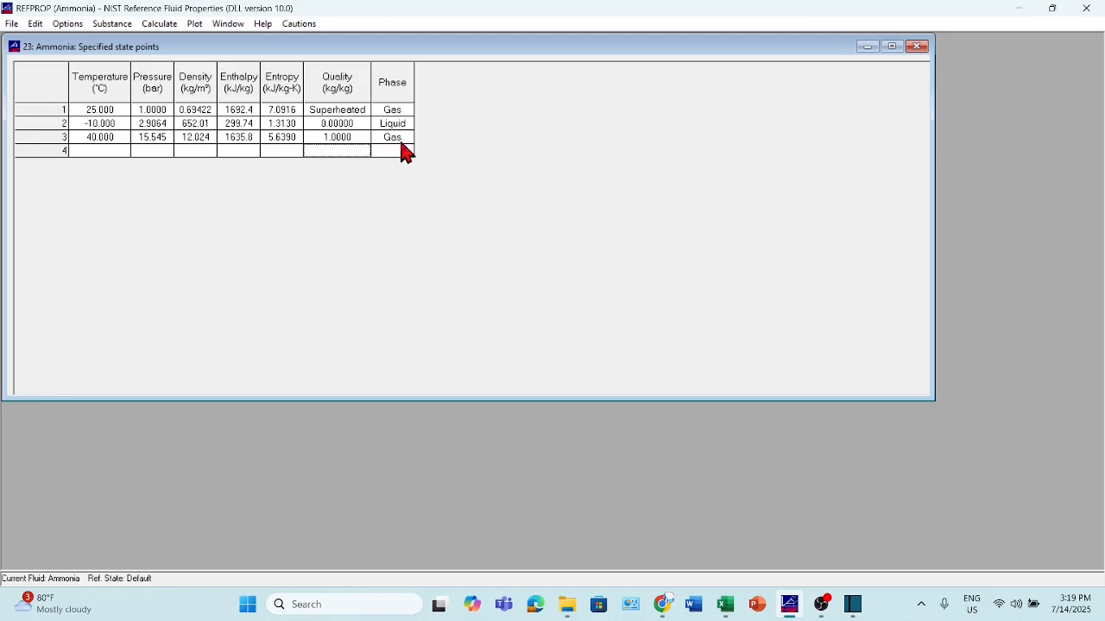
# Check the calculated pressures of the second and third state points
pyautogui.click(154, 123)
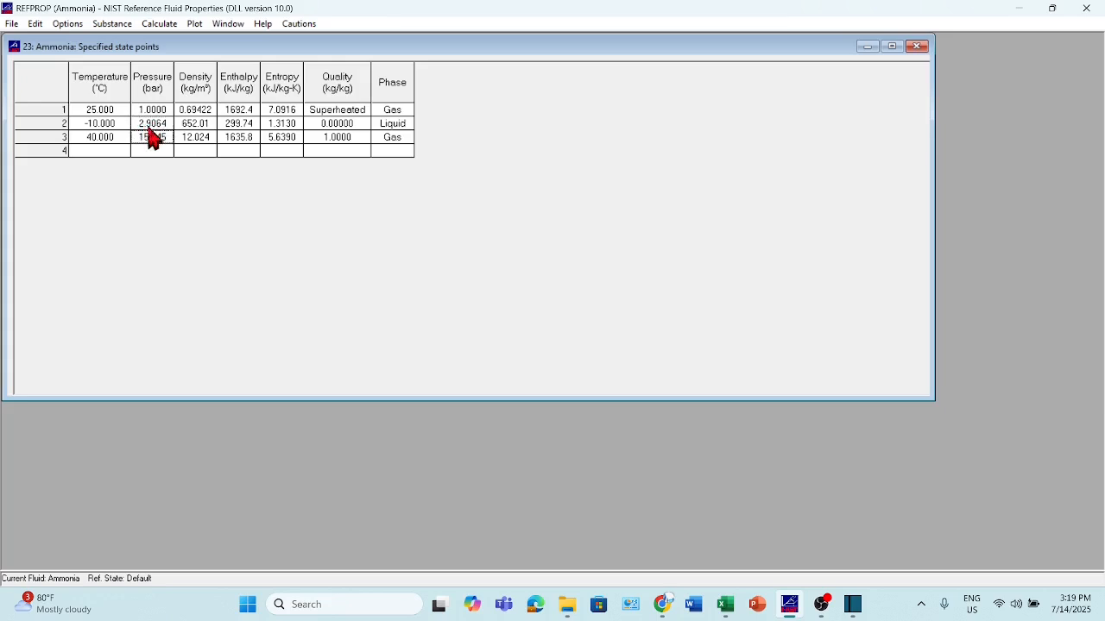
pyautogui.click(149, 139)
pyautogui.click(99, 149)
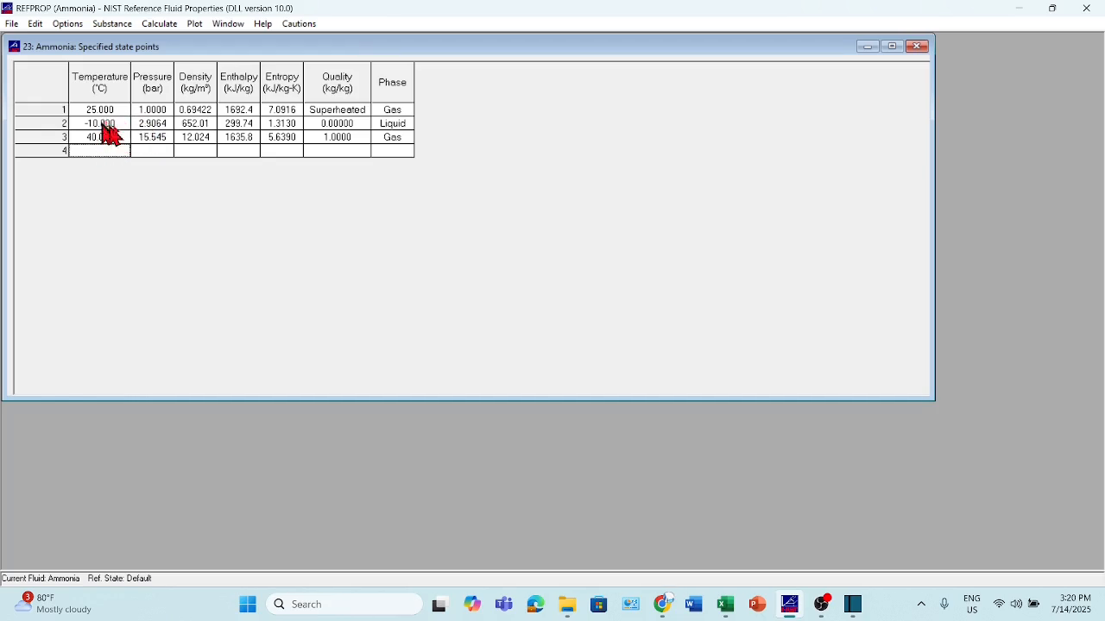
# Close the specified state points table and calculate the equilibrium saturation point at 10 °C in a new saturation points table
pyautogui.click(915, 47)
pyautogui.click(155, 25)
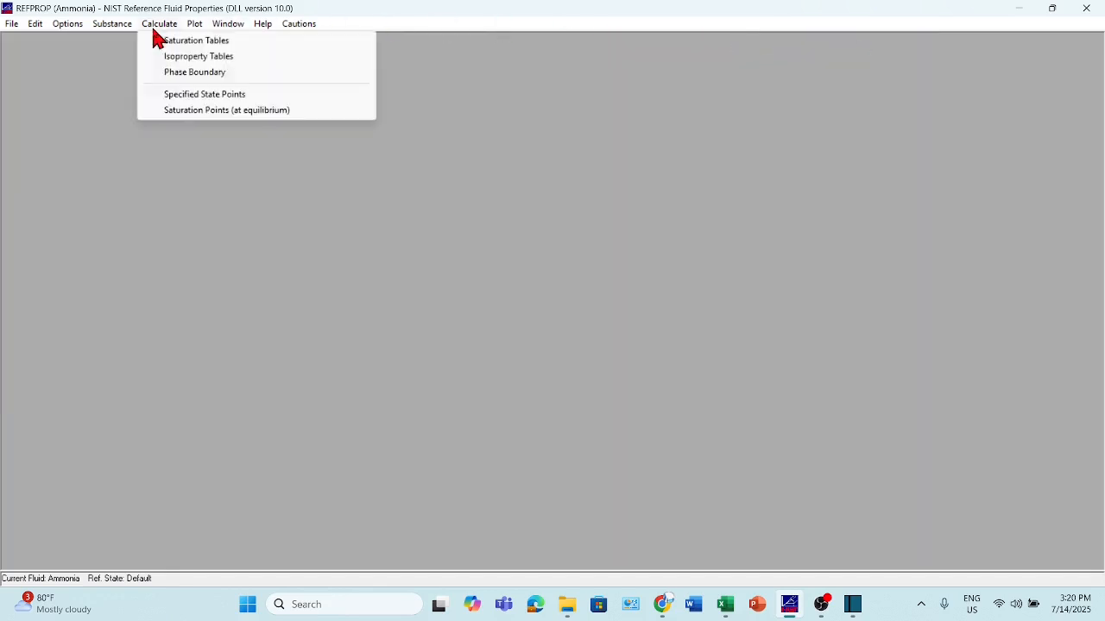
pyautogui.click(191, 119)
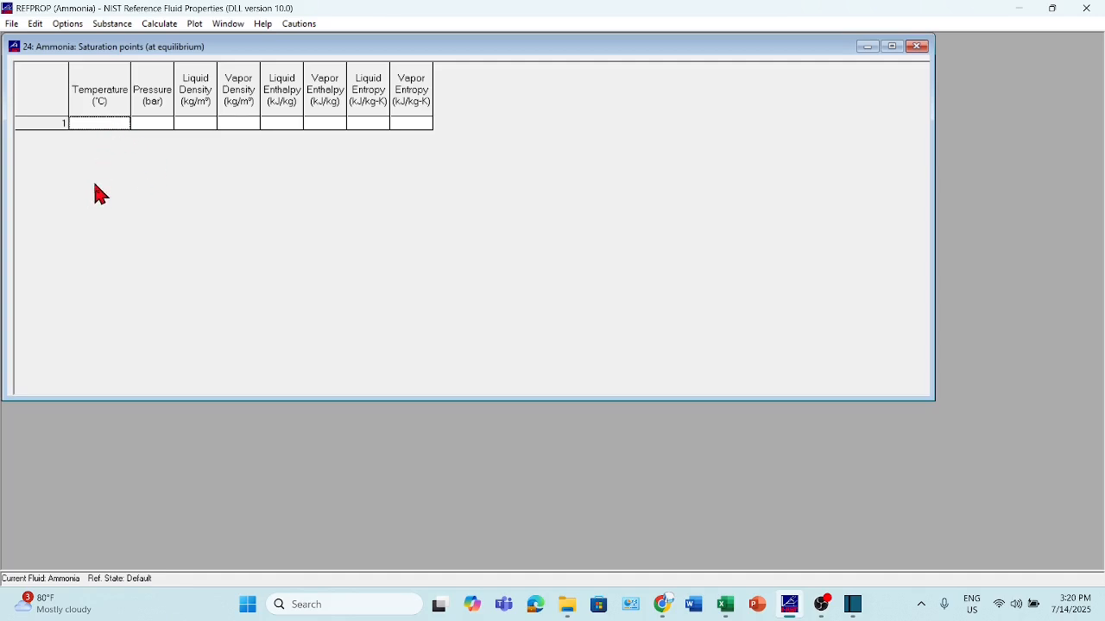
pyautogui.write('10')
pyautogui.press('Return')
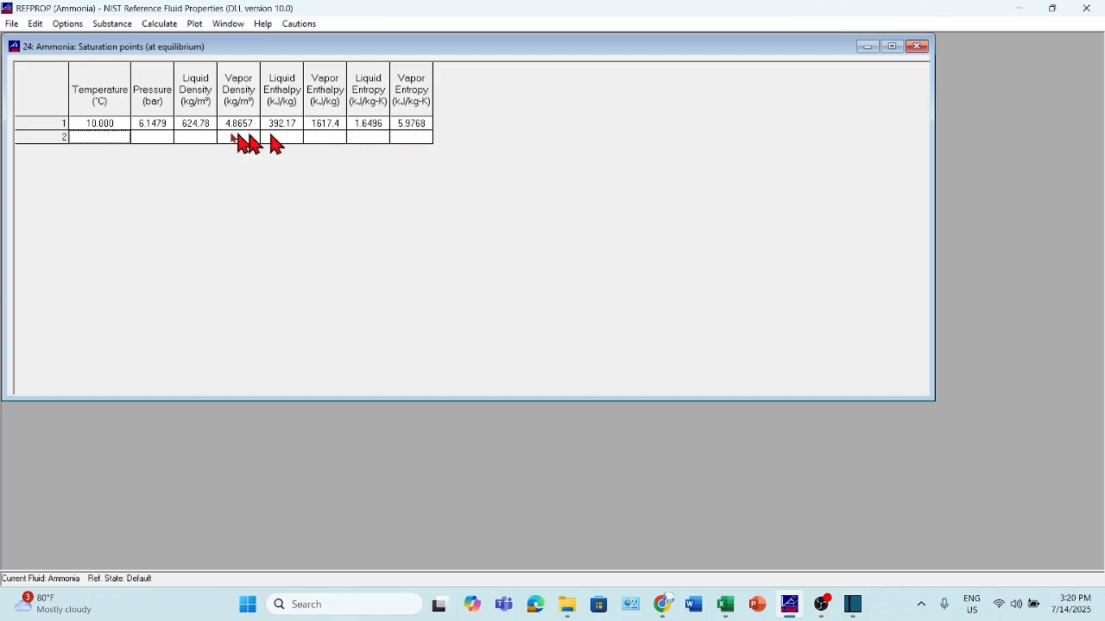
# Calculate a second saturation point at a pressure of 1 bar and close the saturation points table
pyautogui.click(162, 137)
pyautogui.write('1')
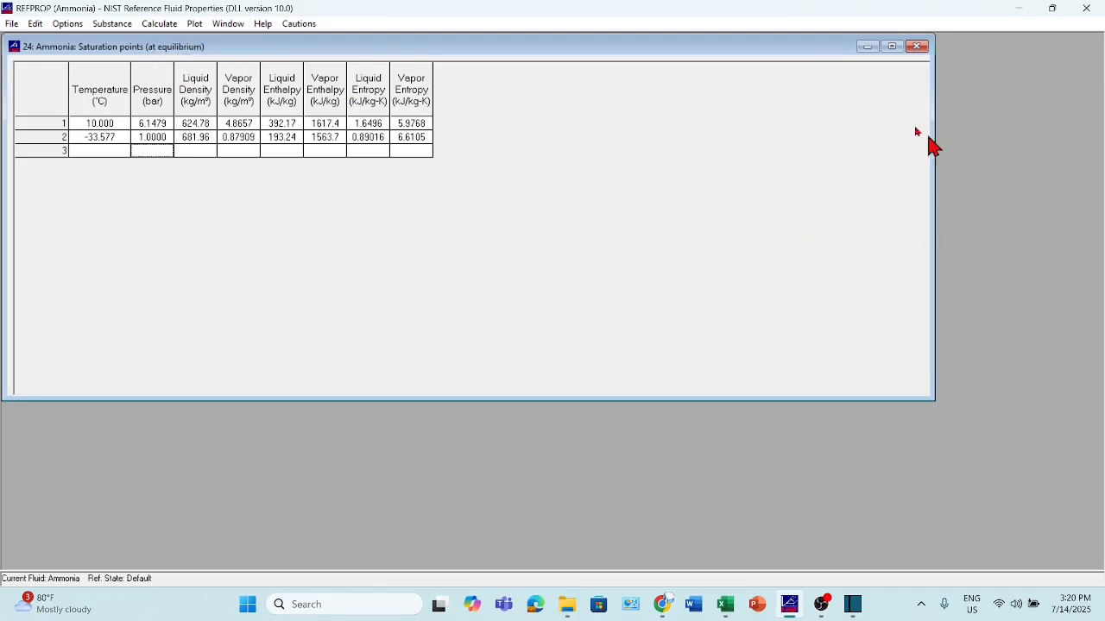
pyautogui.click(920, 49)
pyautogui.click(164, 27)
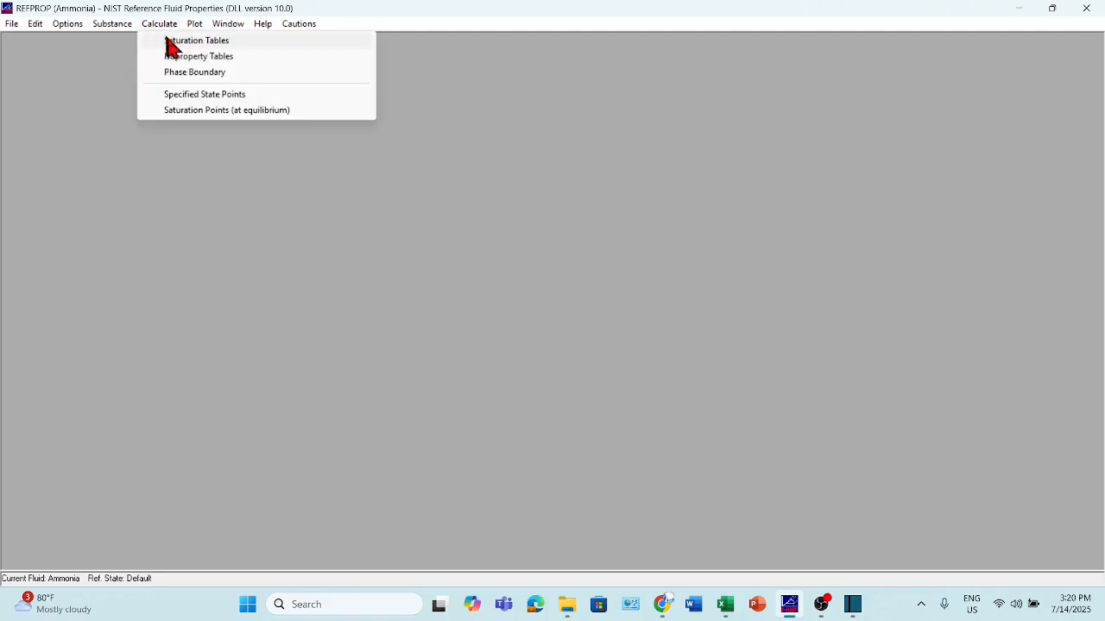
pyautogui.click(180, 145)
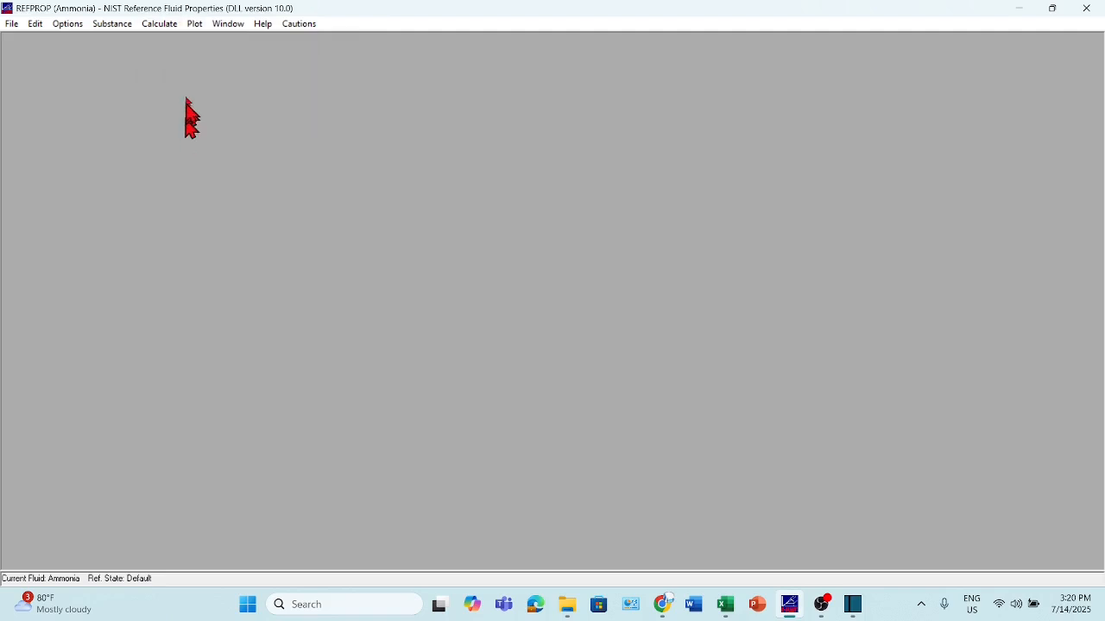
pyautogui.click(195, 26)
pyautogui.click(136, 68)
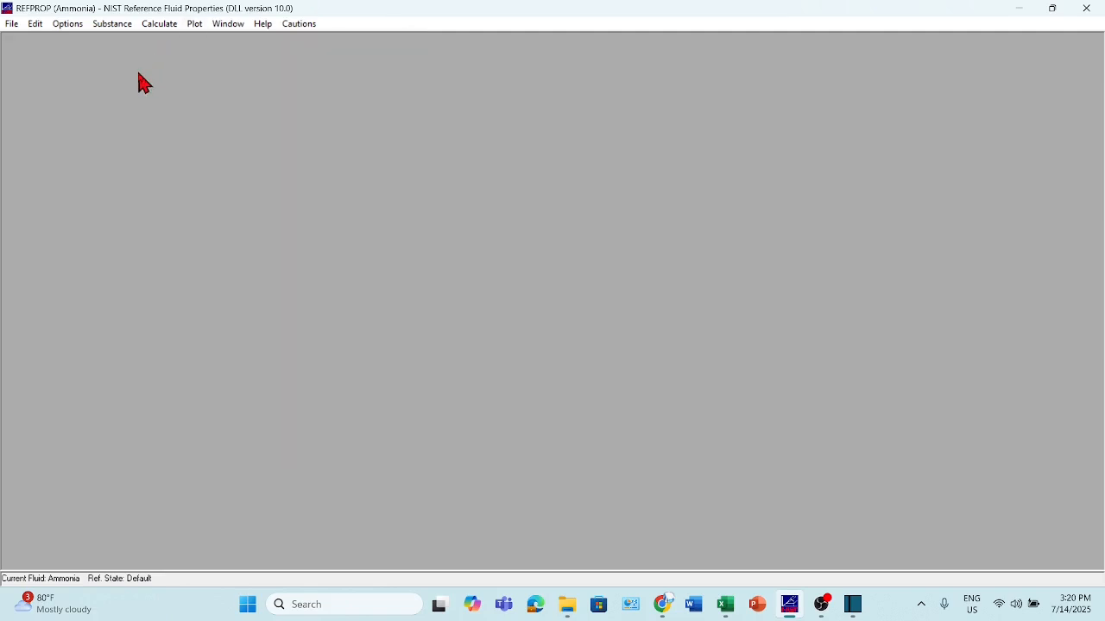